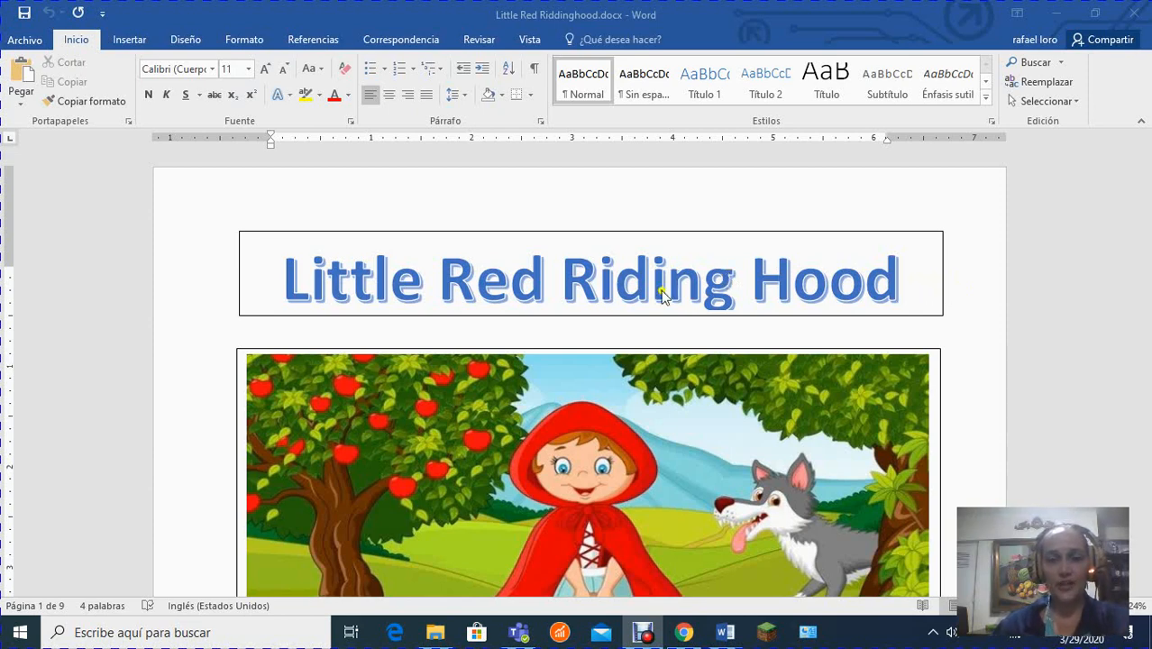
Apply a red outline from the standard colours to the title text "Little Red Riding Hood".
{"action": "left_click", "coordinate": [511, 289]}
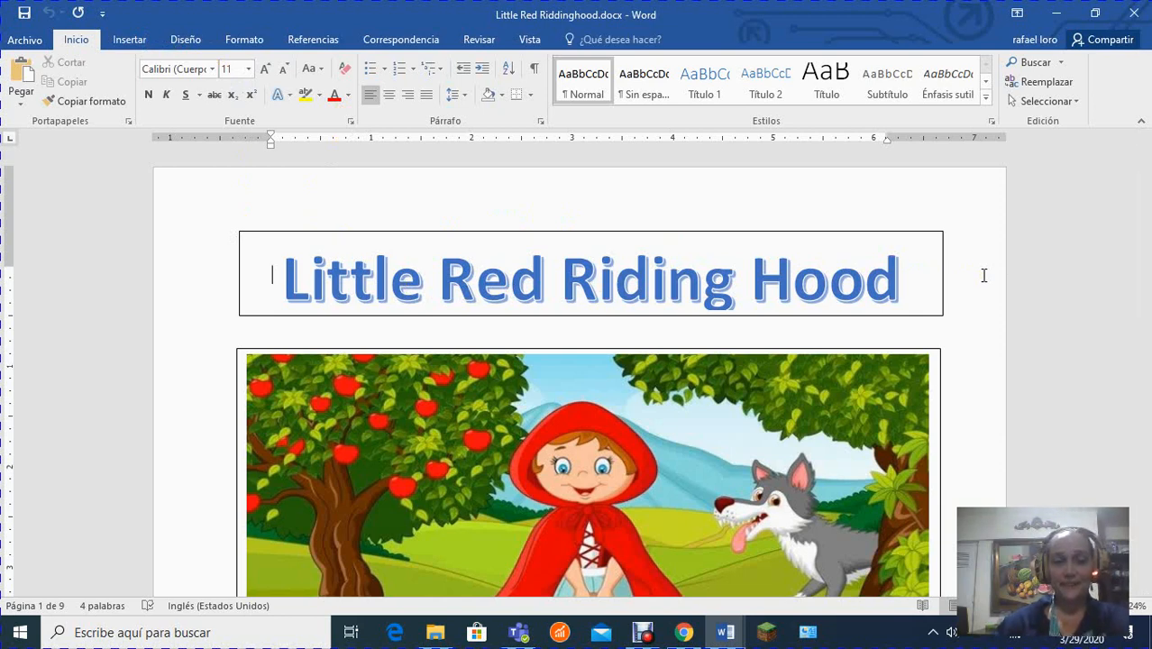
{"action": "left_click", "coordinate": [909, 284]}
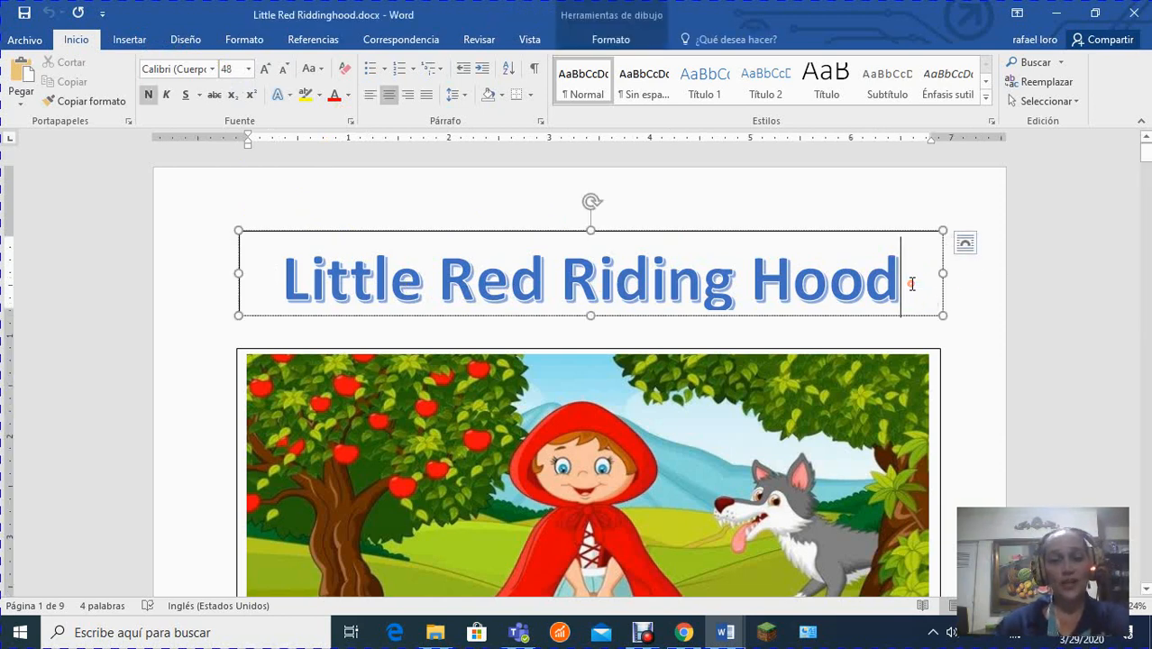
{"action": "left_click_drag", "start_coordinate": [910, 284], "coordinate": [329, 296]}
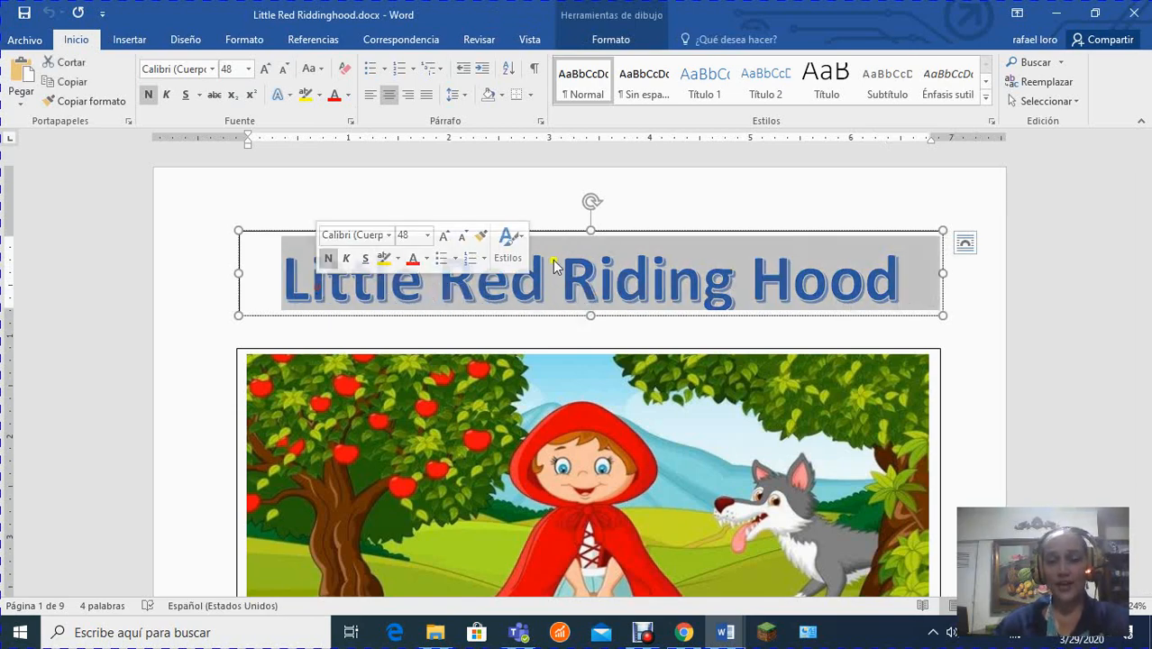
{"action": "scroll", "coordinate": [861, 324], "scroll_direction": "down", "scroll_amount": 2}
{"action": "scroll", "coordinate": [861, 324], "scroll_direction": "down", "scroll_amount": 6}
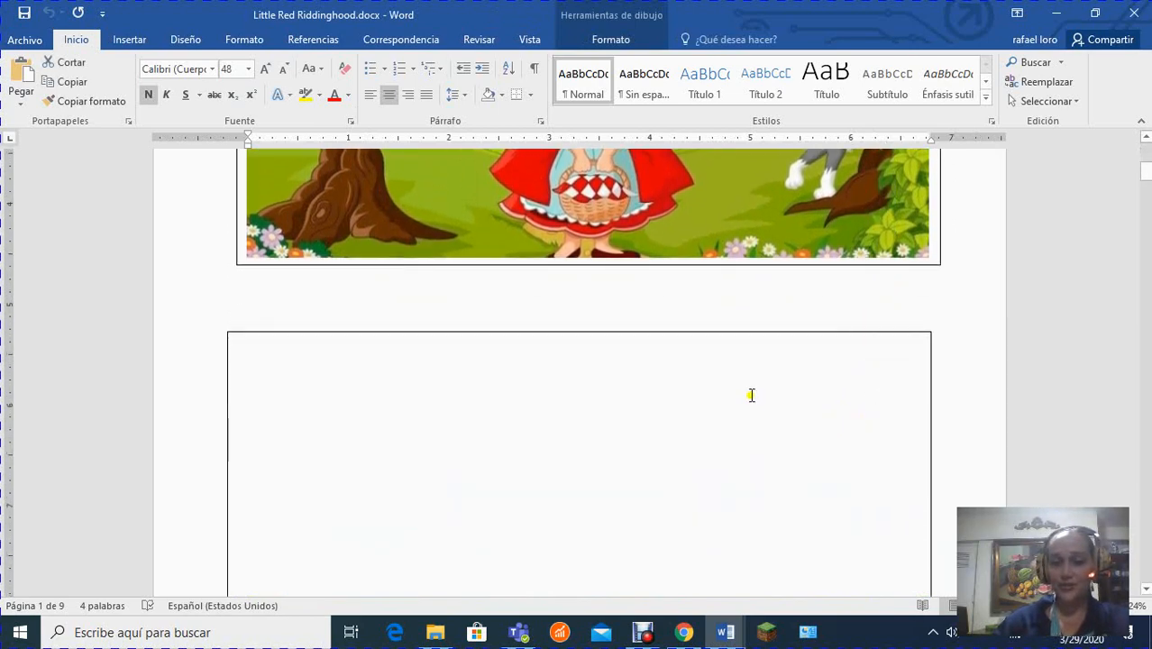
{"action": "scroll", "coordinate": [723, 387], "scroll_direction": "up", "scroll_amount": 8}
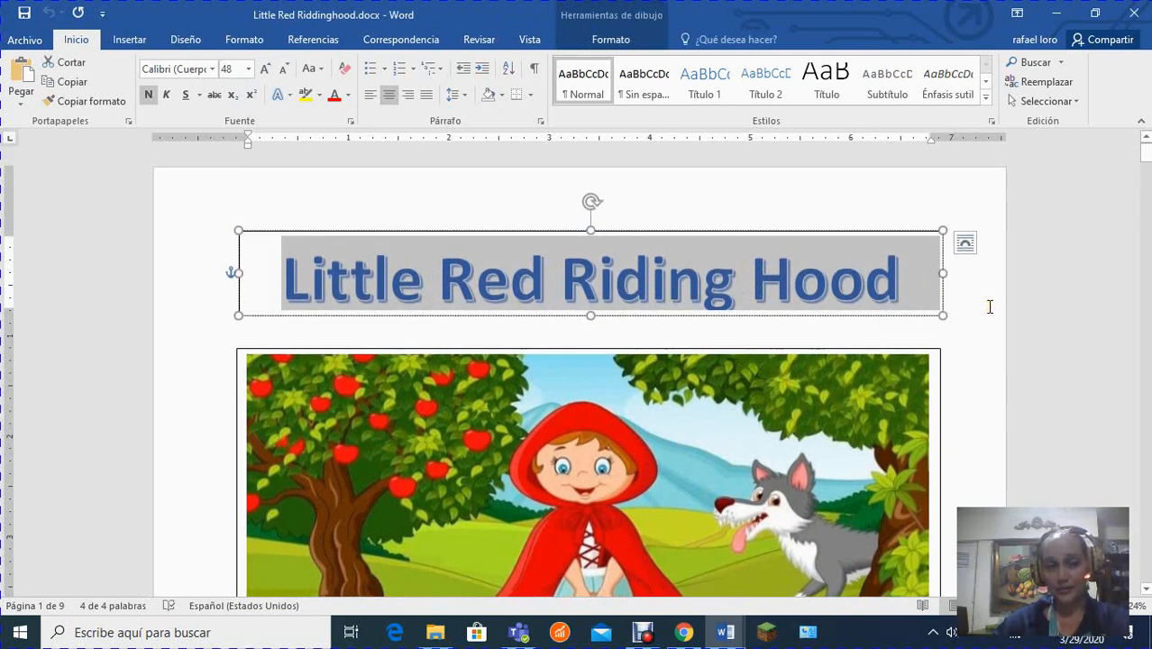
{"action": "left_click", "coordinate": [283, 94]}
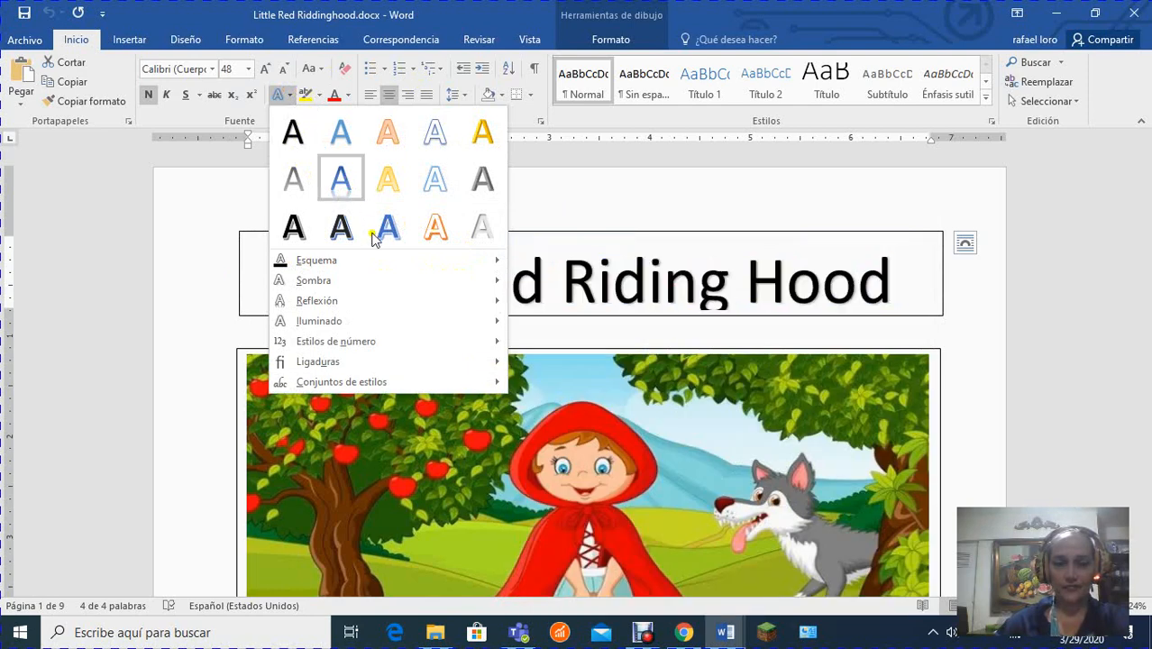
{"action": "mouse_move", "coordinate": [431, 265]}
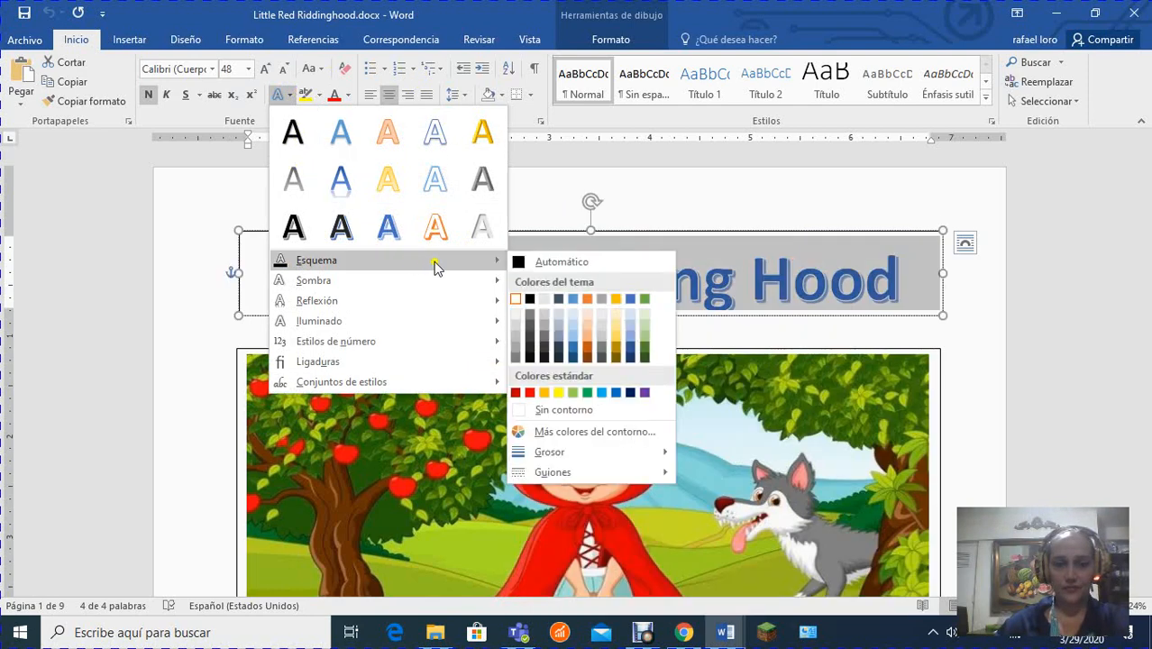
{"action": "left_click", "coordinate": [530, 393]}
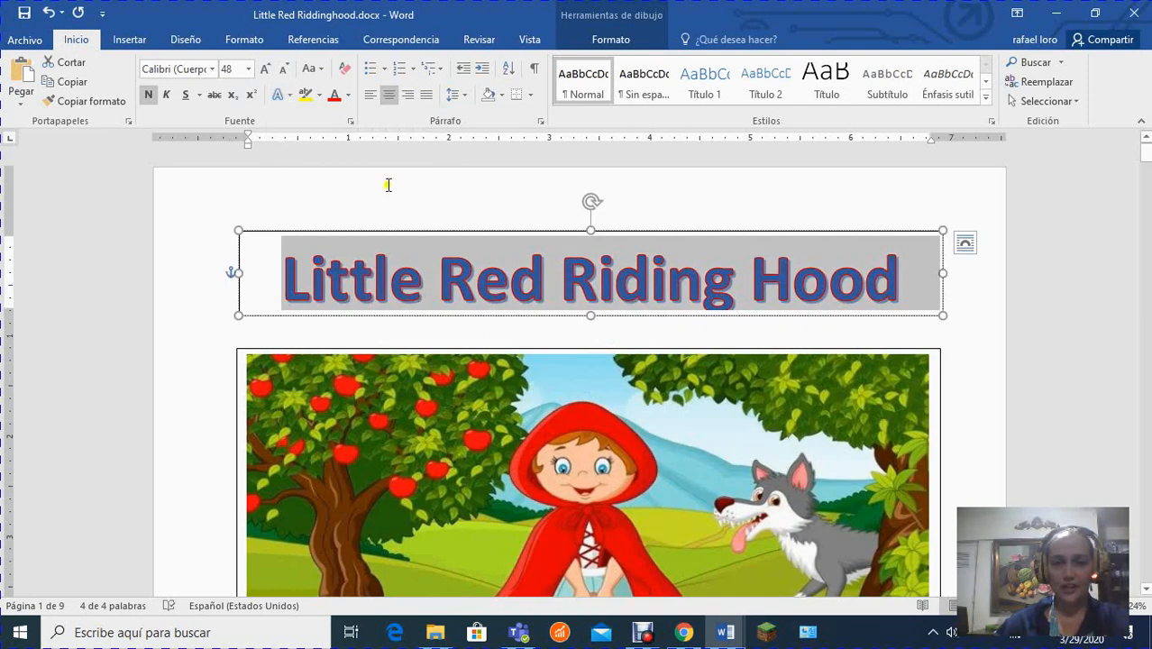
Add the largest yellow glow variation to the title text and deselect it.
{"action": "left_click", "coordinate": [292, 96]}
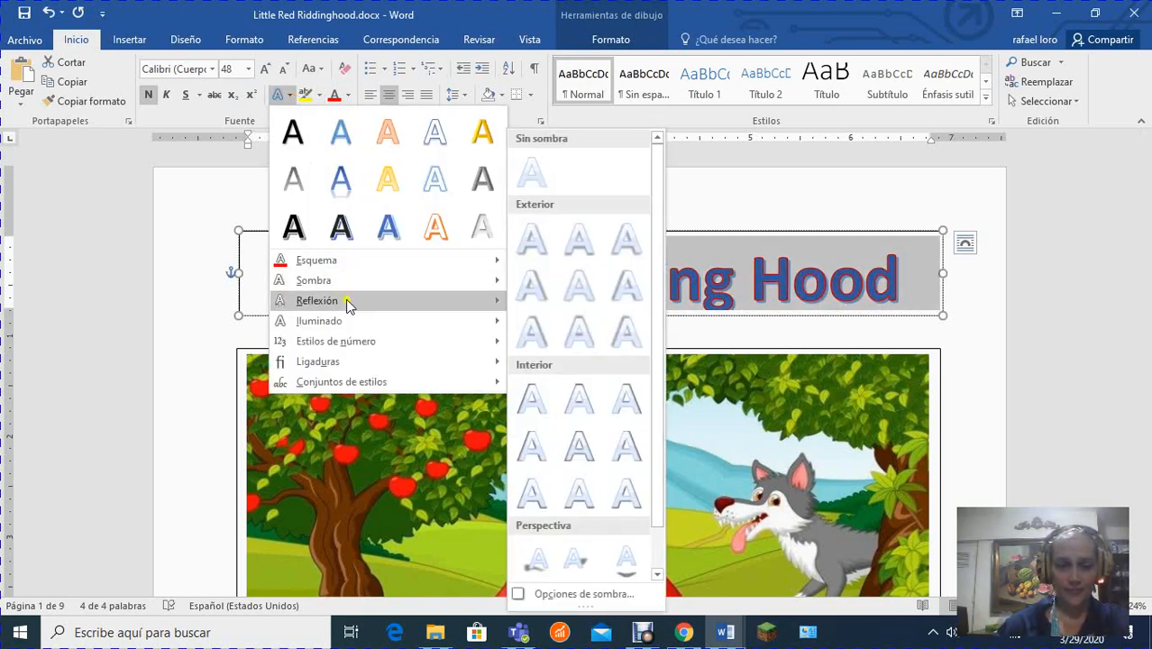
{"action": "mouse_move", "coordinate": [354, 283]}
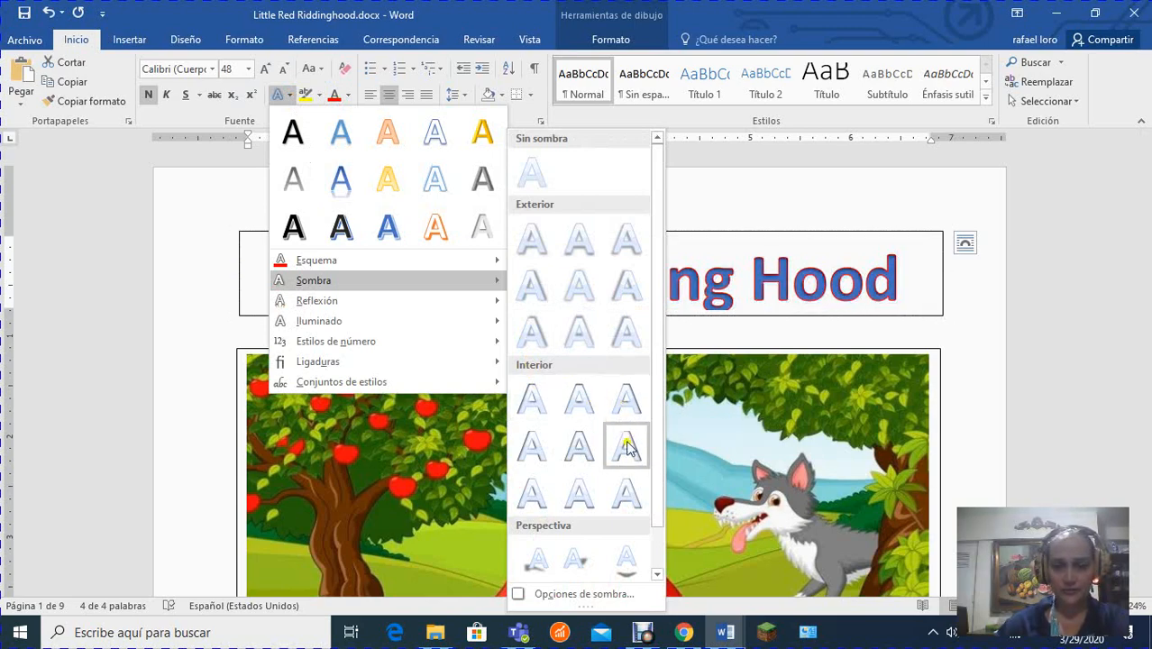
{"action": "mouse_move", "coordinate": [414, 322]}
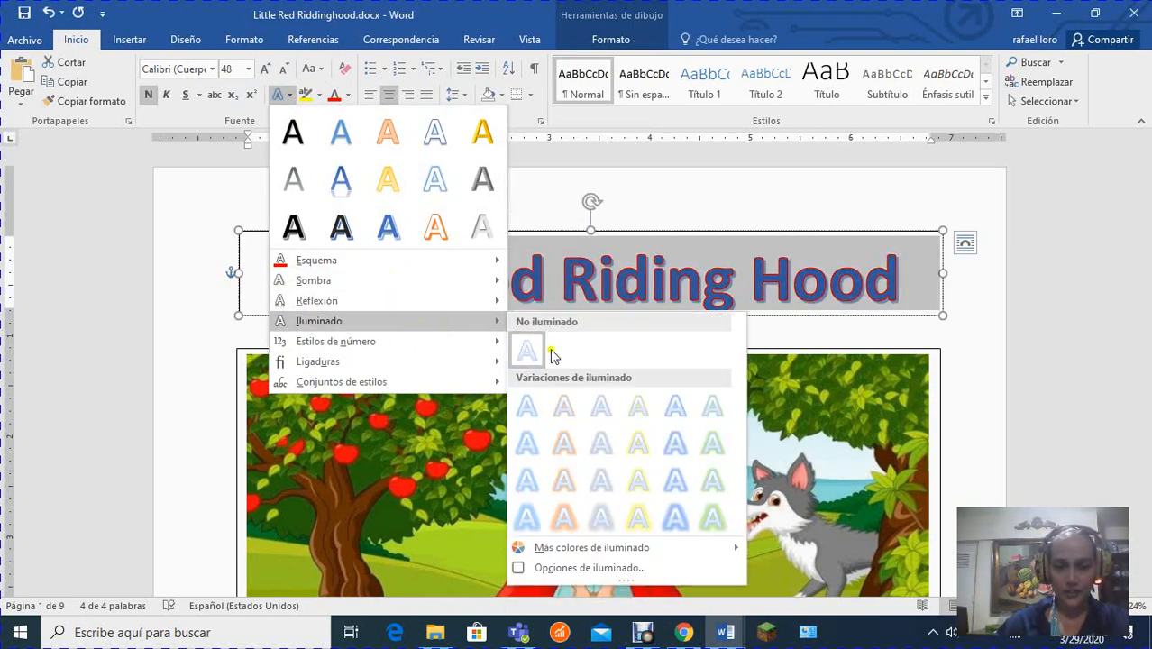
{"action": "left_click", "coordinate": [641, 514]}
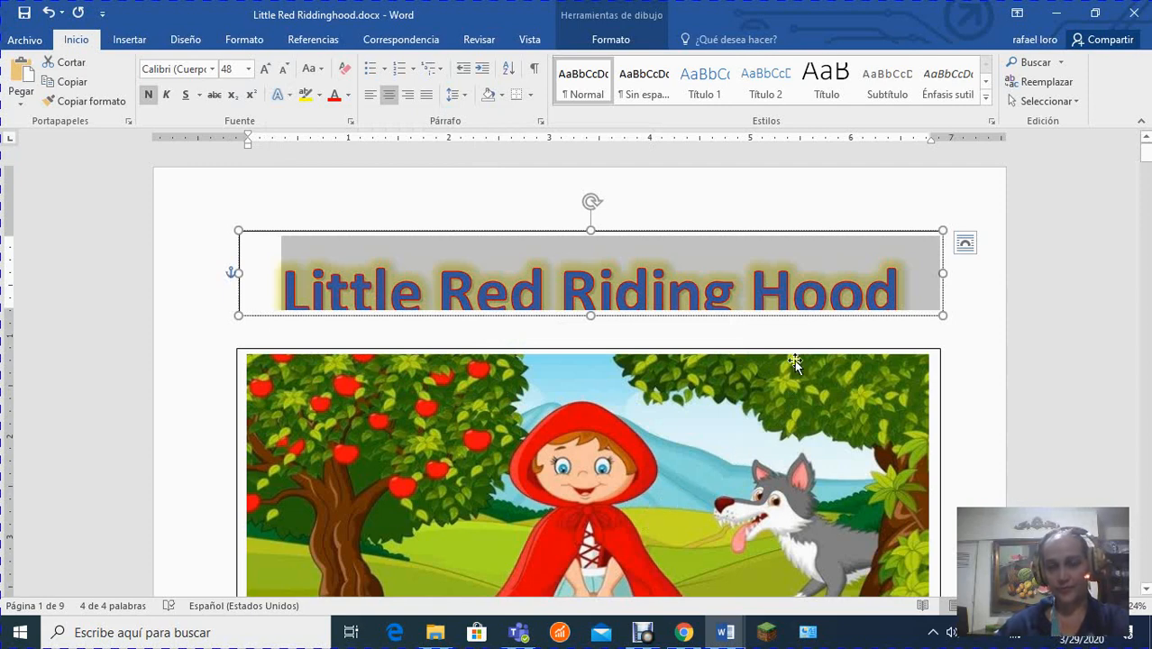
{"action": "left_click", "coordinate": [979, 291]}
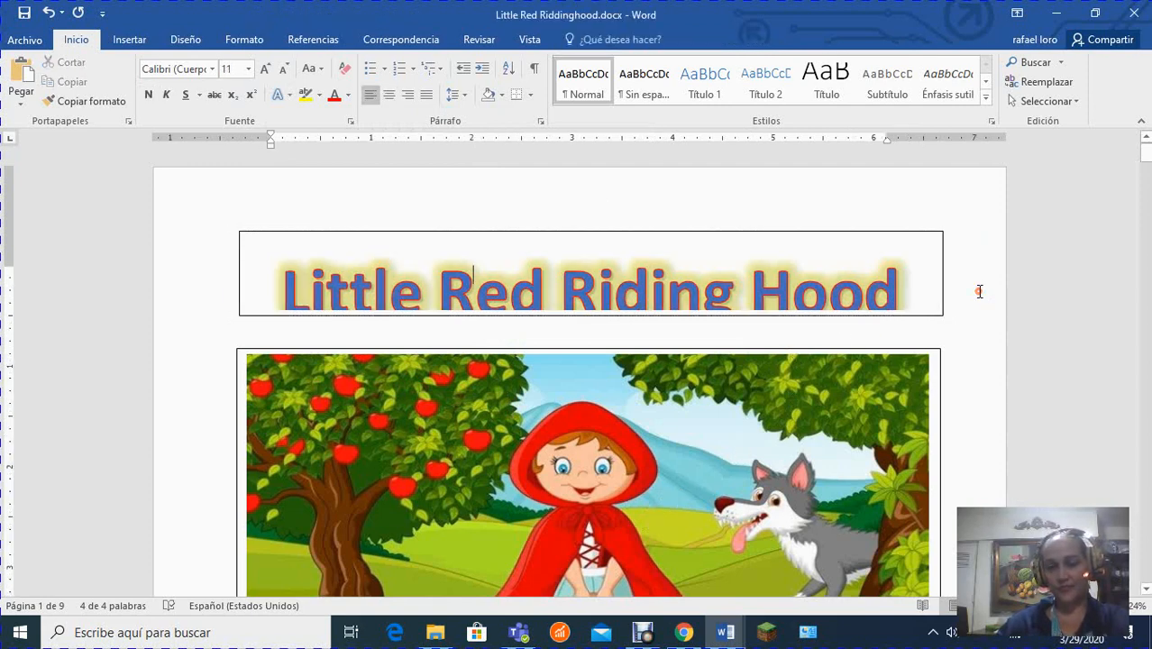
Extend the title text box downward so the whole glowing title fits inside its frame.
{"action": "left_click", "coordinate": [667, 313]}
{"action": "left_click_drag", "start_coordinate": [584, 318], "coordinate": [590, 335]}
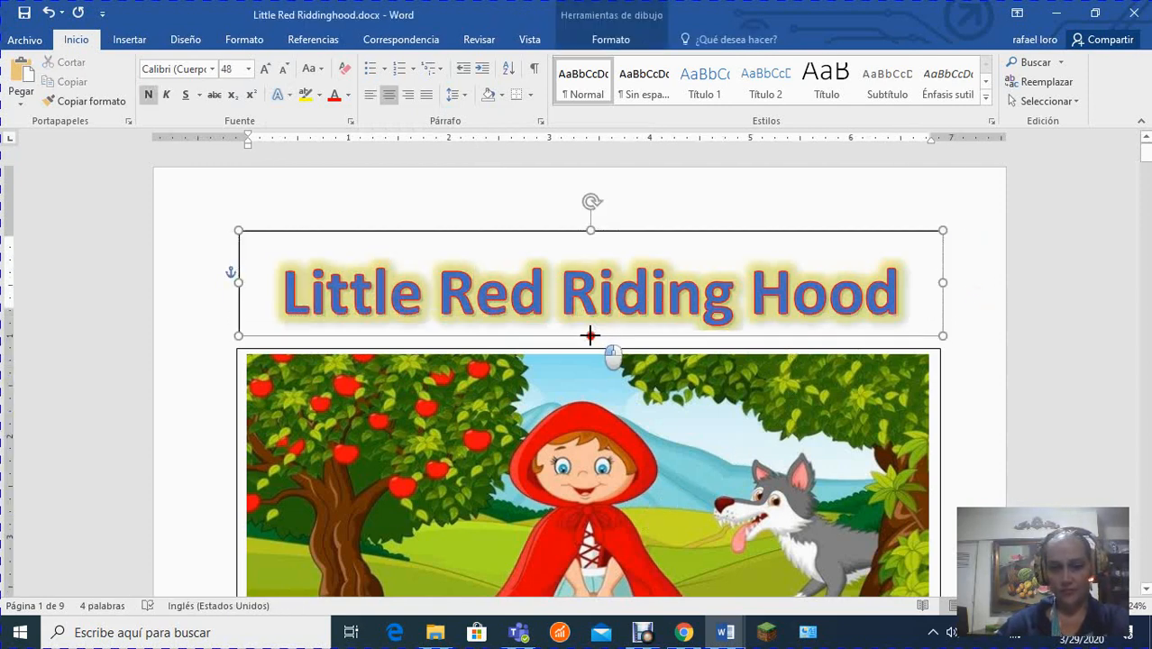
{"action": "left_click", "coordinate": [961, 312]}
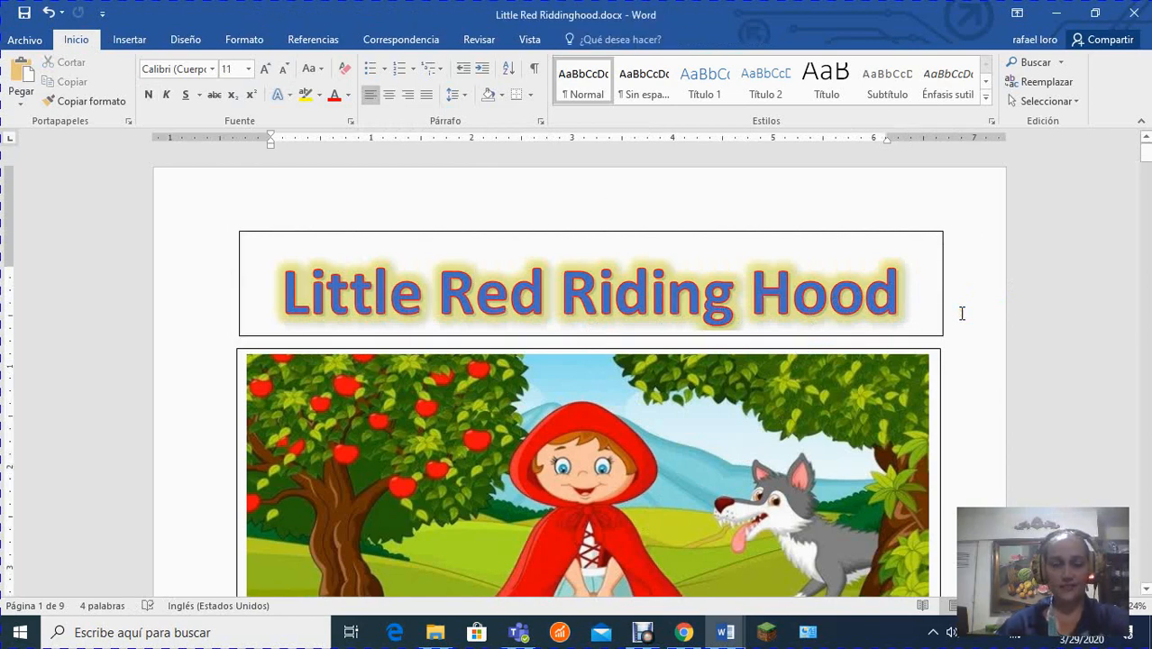
Look through the first pages of the story, examining the pictures and the empty text box beneath each one.
{"action": "scroll", "coordinate": [964, 313], "scroll_direction": "down", "scroll_amount": 3}
{"action": "scroll", "coordinate": [916, 234], "scroll_direction": "down", "scroll_amount": 10}
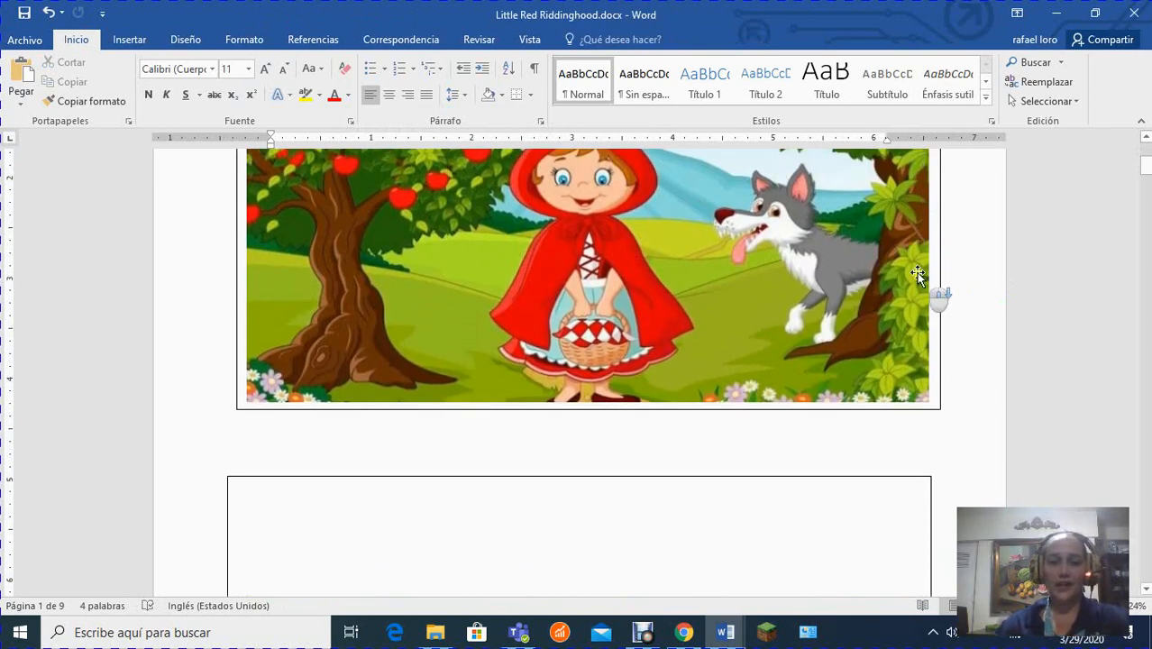
{"action": "scroll", "coordinate": [918, 273], "scroll_direction": "up", "scroll_amount": 7}
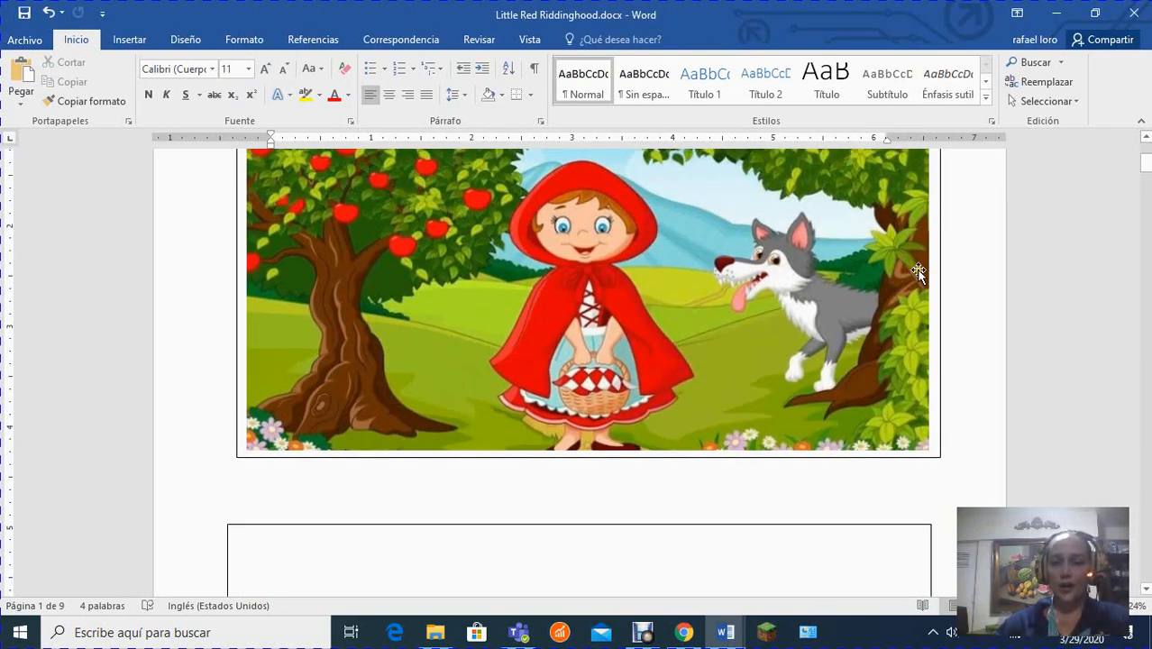
{"action": "scroll", "coordinate": [866, 239], "scroll_direction": "up", "scroll_amount": 3}
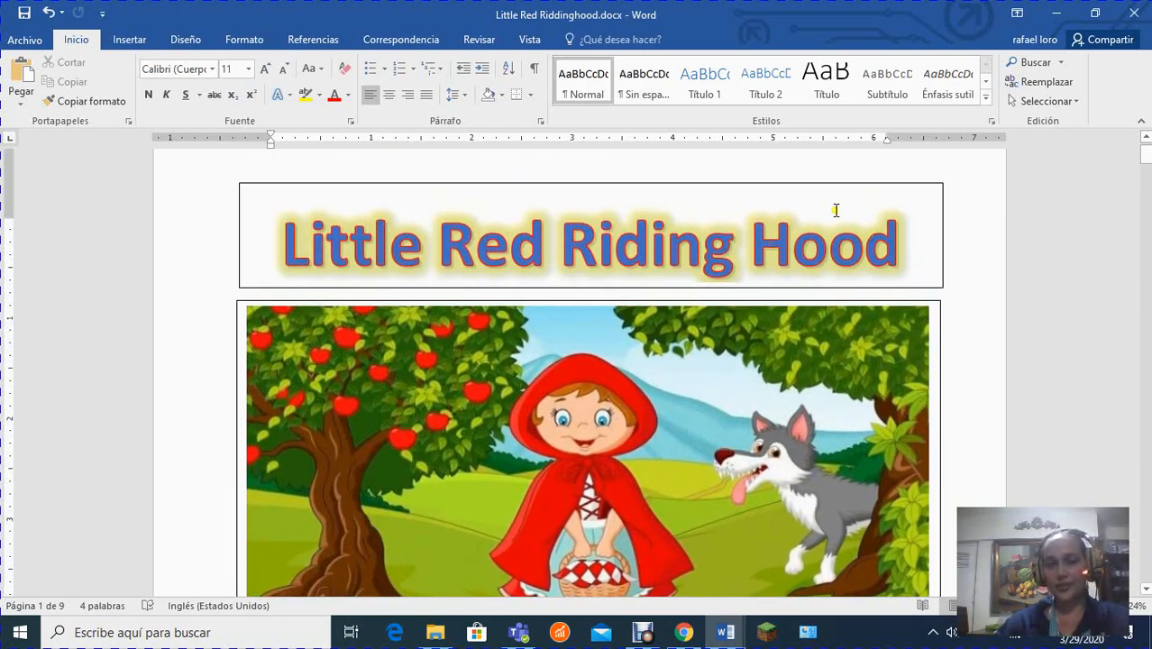
{"action": "scroll", "coordinate": [975, 288], "scroll_direction": "down", "scroll_amount": 6}
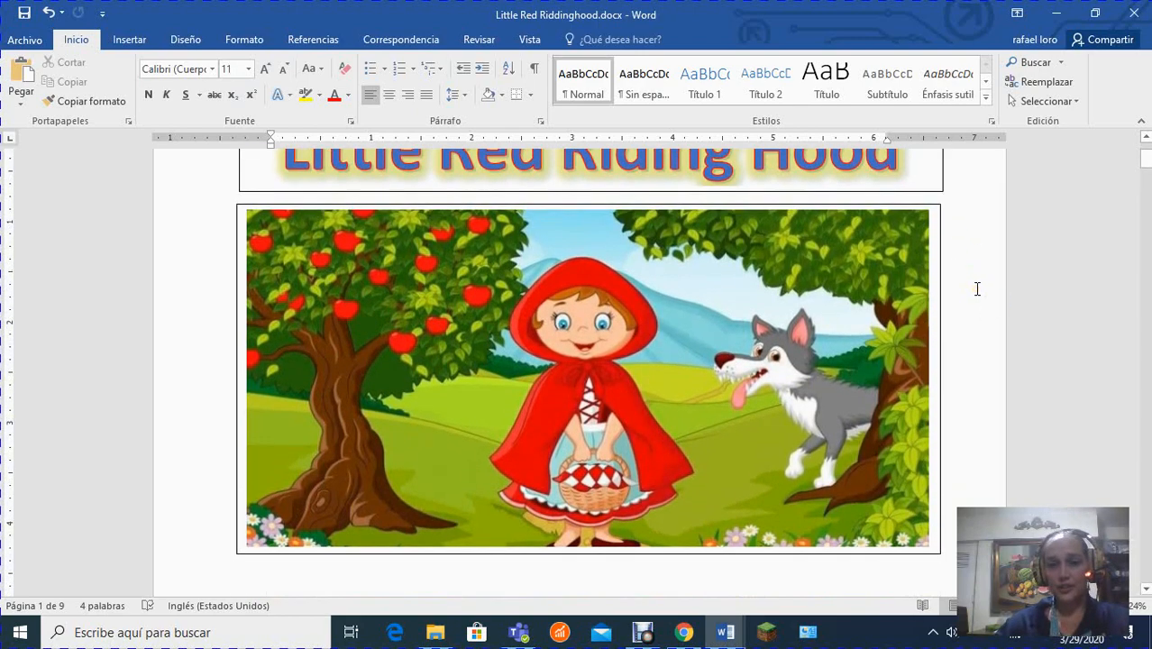
{"action": "scroll", "coordinate": [976, 298], "scroll_direction": "down", "scroll_amount": 5}
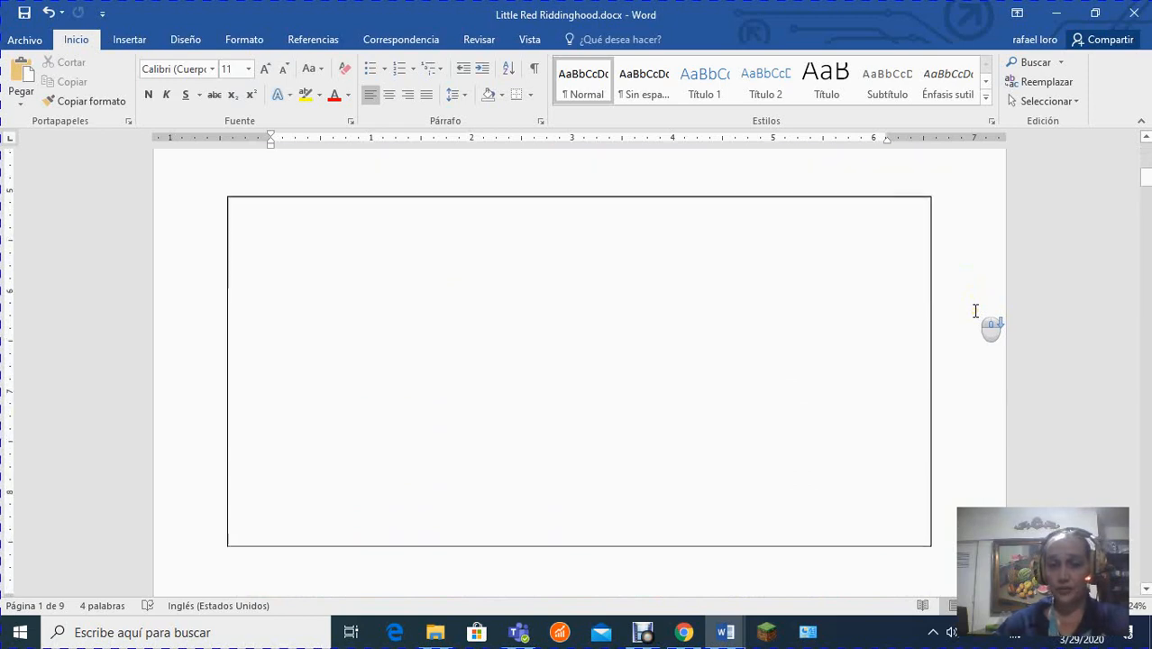
{"action": "scroll", "coordinate": [974, 324], "scroll_direction": "up", "scroll_amount": 10}
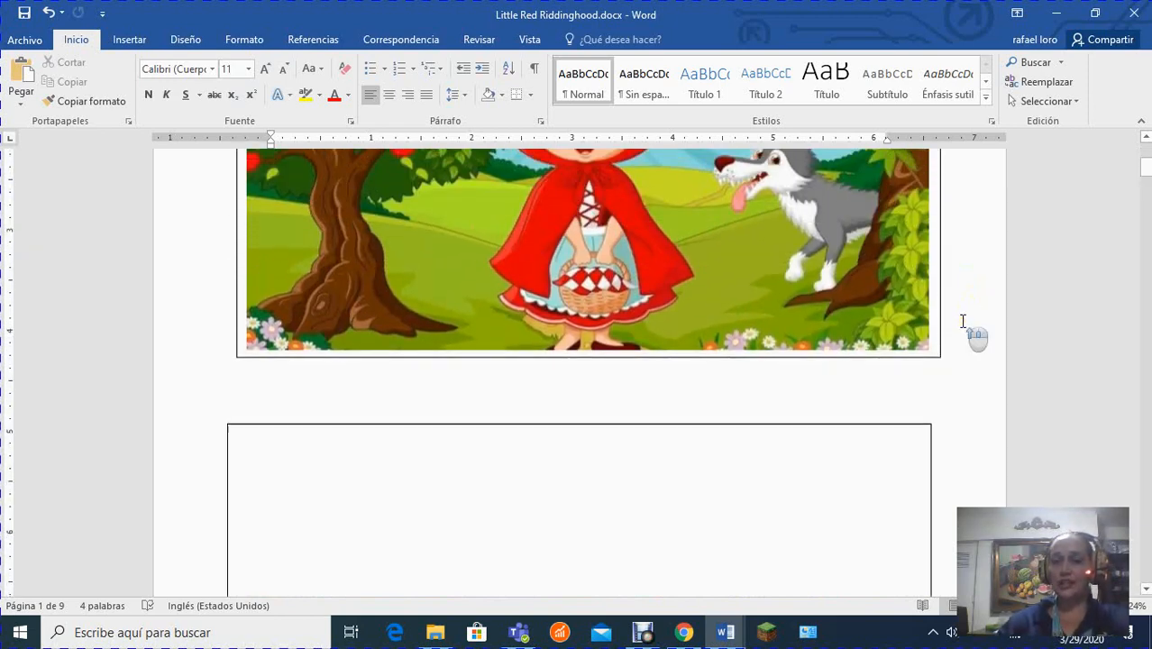
{"action": "scroll", "coordinate": [963, 321], "scroll_direction": "up", "scroll_amount": 2}
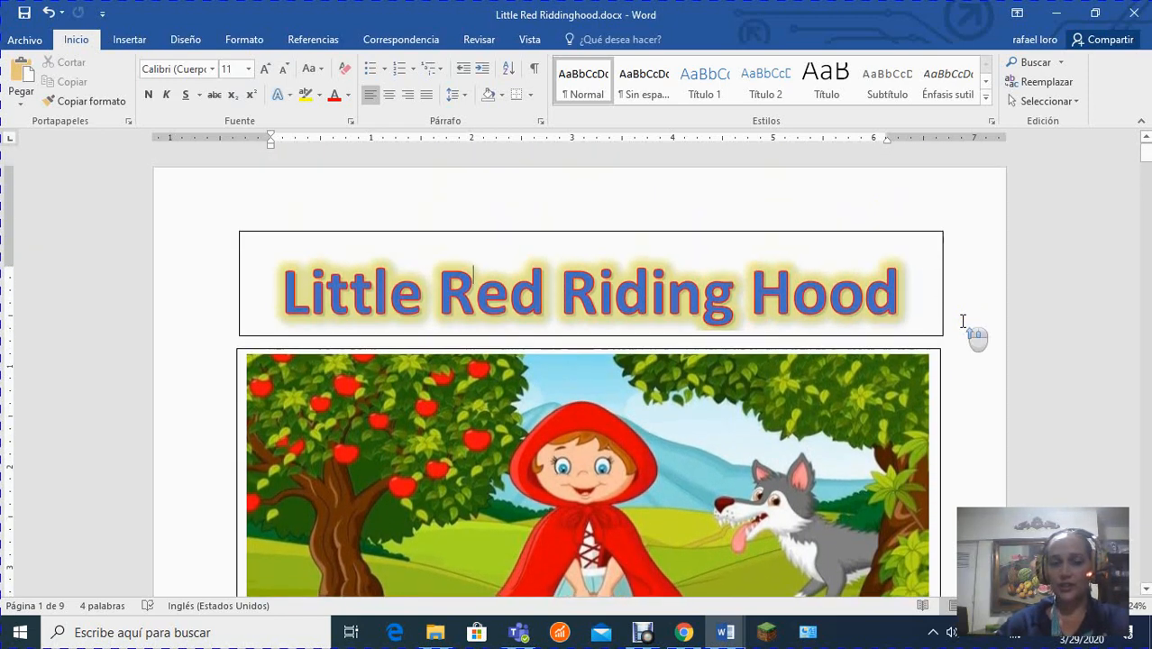
{"action": "scroll", "coordinate": [963, 322], "scroll_direction": "down", "scroll_amount": 1}
{"action": "scroll", "coordinate": [962, 322], "scroll_direction": "down", "scroll_amount": 1}
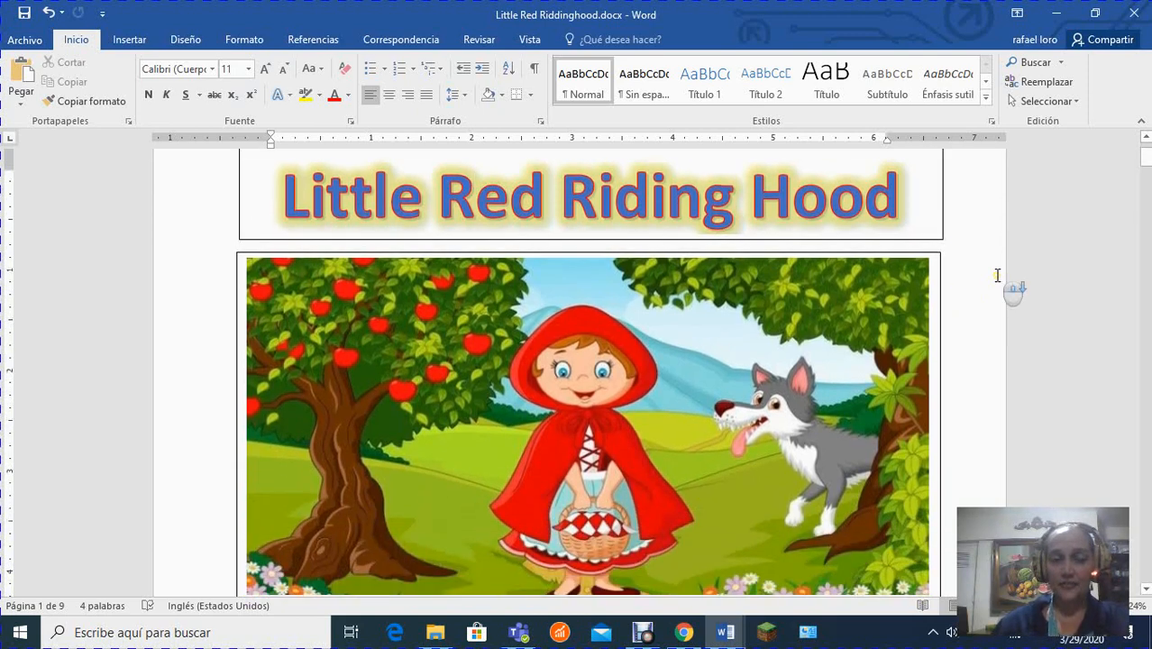
{"action": "scroll", "coordinate": [998, 279], "scroll_direction": "down", "scroll_amount": 5}
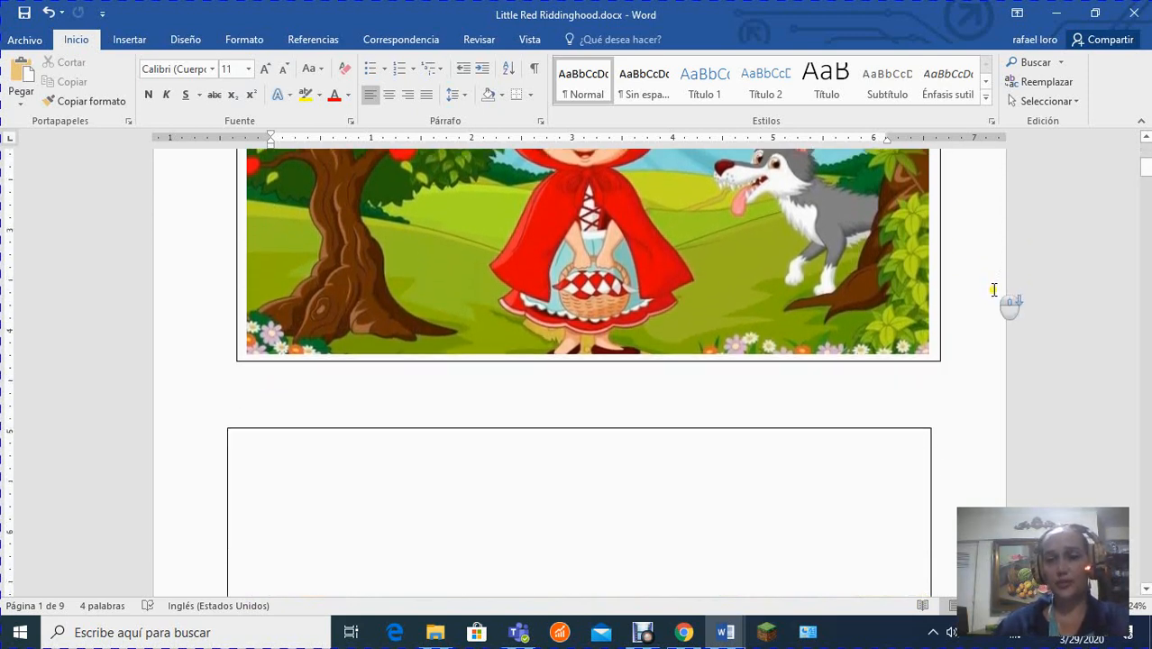
{"action": "scroll", "coordinate": [994, 293], "scroll_direction": "down", "scroll_amount": 5}
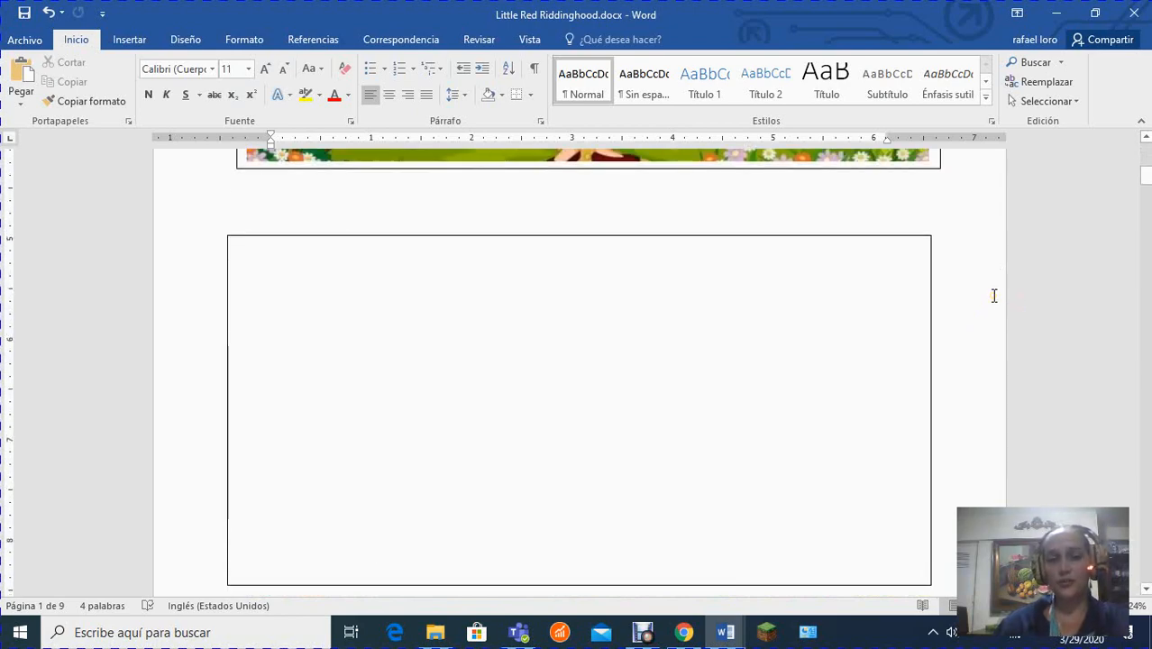
{"action": "scroll", "coordinate": [994, 295], "scroll_direction": "up", "scroll_amount": 8}
{"action": "scroll", "coordinate": [994, 300], "scroll_direction": "down", "scroll_amount": 5}
{"action": "scroll", "coordinate": [994, 300], "scroll_direction": "down", "scroll_amount": 10}
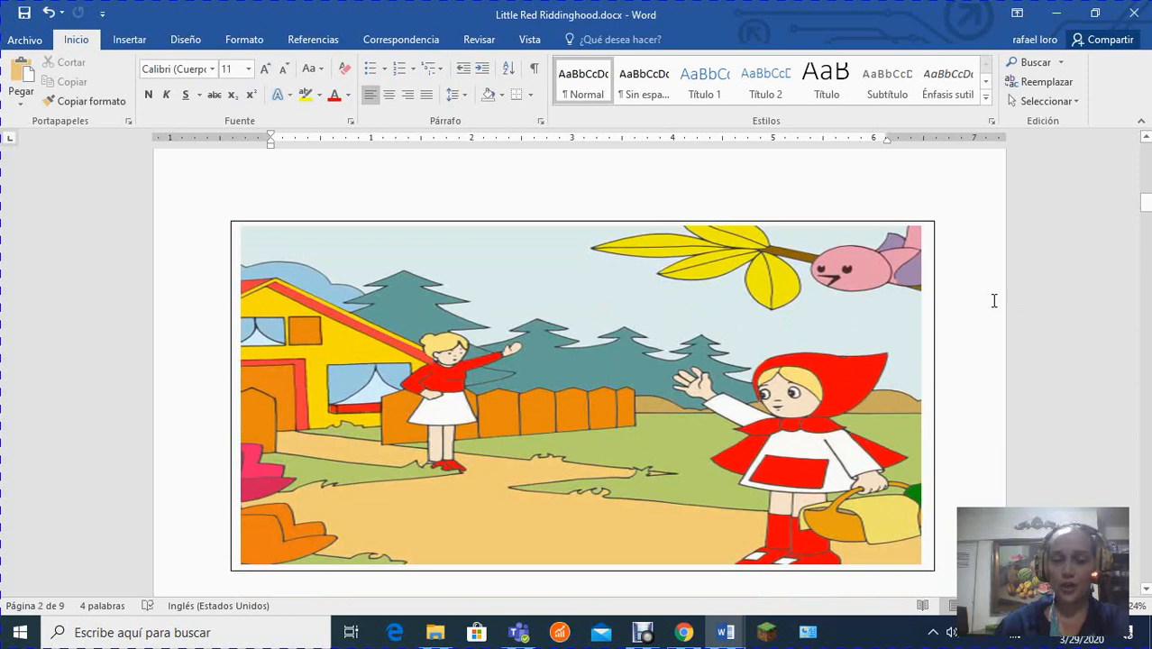
{"action": "scroll", "coordinate": [994, 300], "scroll_direction": "down", "scroll_amount": 8}
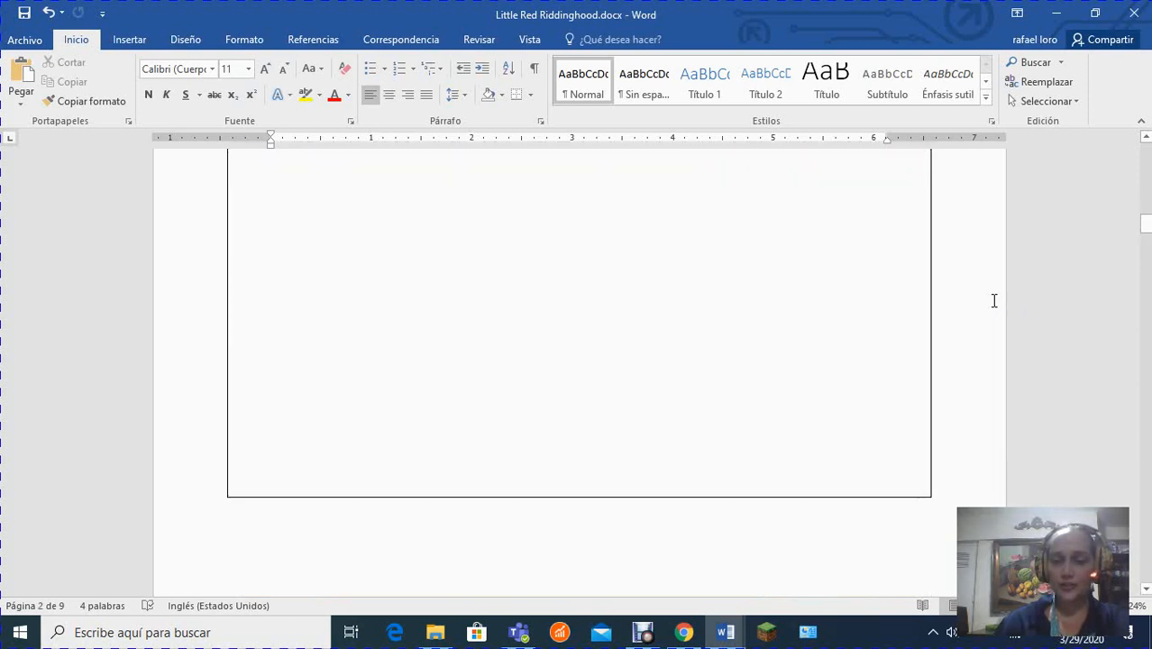
{"action": "scroll", "coordinate": [994, 300], "scroll_direction": "down", "scroll_amount": 4}
{"action": "scroll", "coordinate": [994, 302], "scroll_direction": "up", "scroll_amount": 6}
{"action": "scroll", "coordinate": [995, 302], "scroll_direction": "up", "scroll_amount": 6}
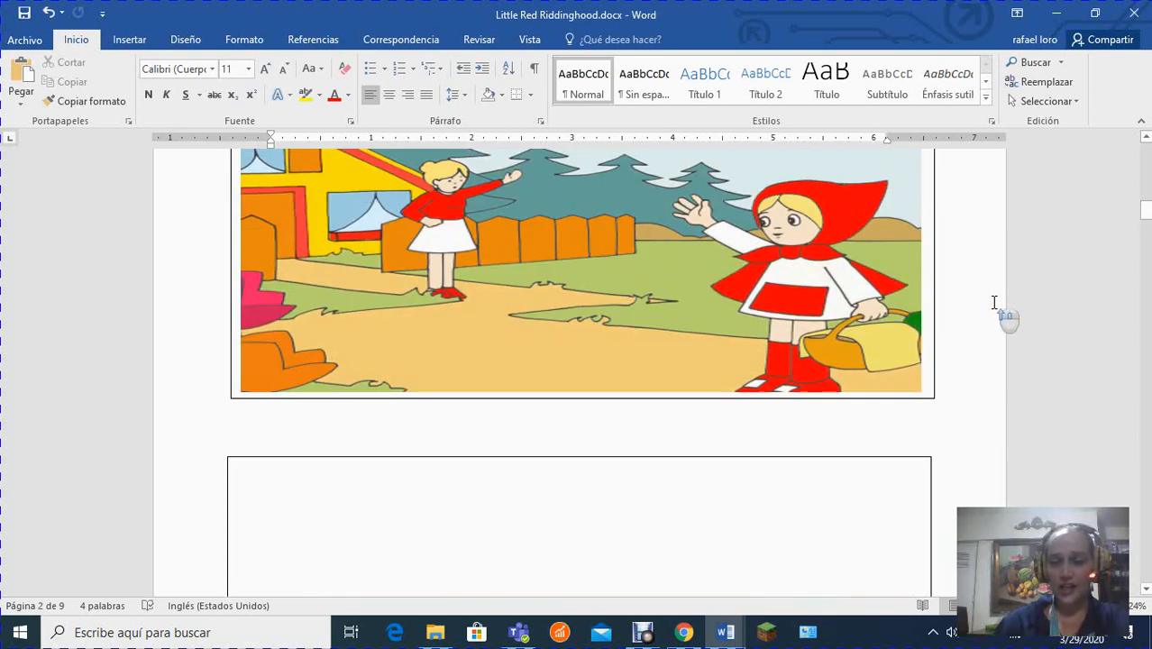
{"action": "scroll", "coordinate": [994, 302], "scroll_direction": "down", "scroll_amount": 5}
{"action": "scroll", "coordinate": [994, 302], "scroll_direction": "down", "scroll_amount": 10}
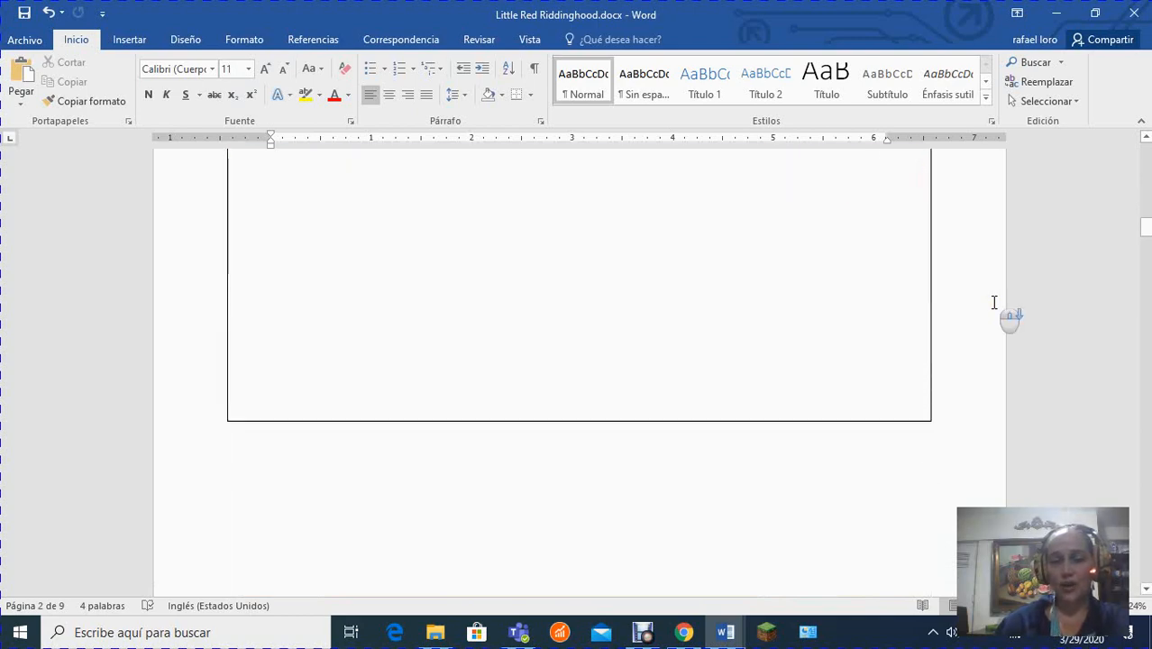
{"action": "scroll", "coordinate": [994, 316], "scroll_direction": "down", "scroll_amount": 3}
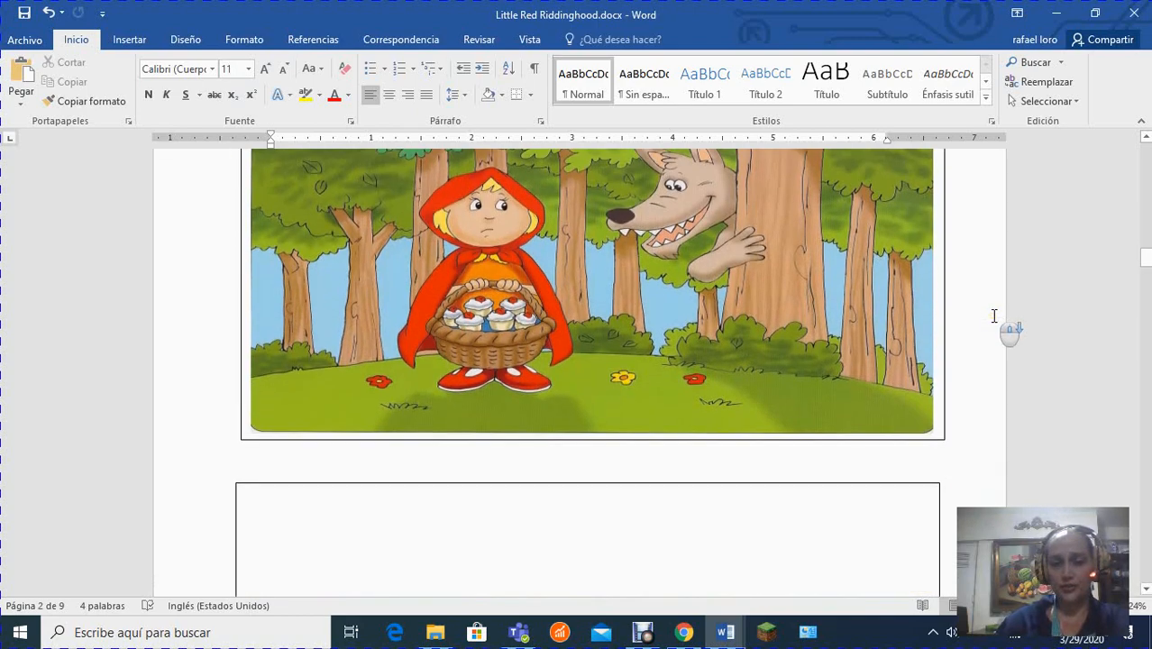
{"action": "scroll", "coordinate": [994, 316], "scroll_direction": "up", "scroll_amount": 8}
{"action": "scroll", "coordinate": [994, 316], "scroll_direction": "down", "scroll_amount": 15}
{"action": "scroll", "coordinate": [994, 317], "scroll_direction": "up", "scroll_amount": 20}
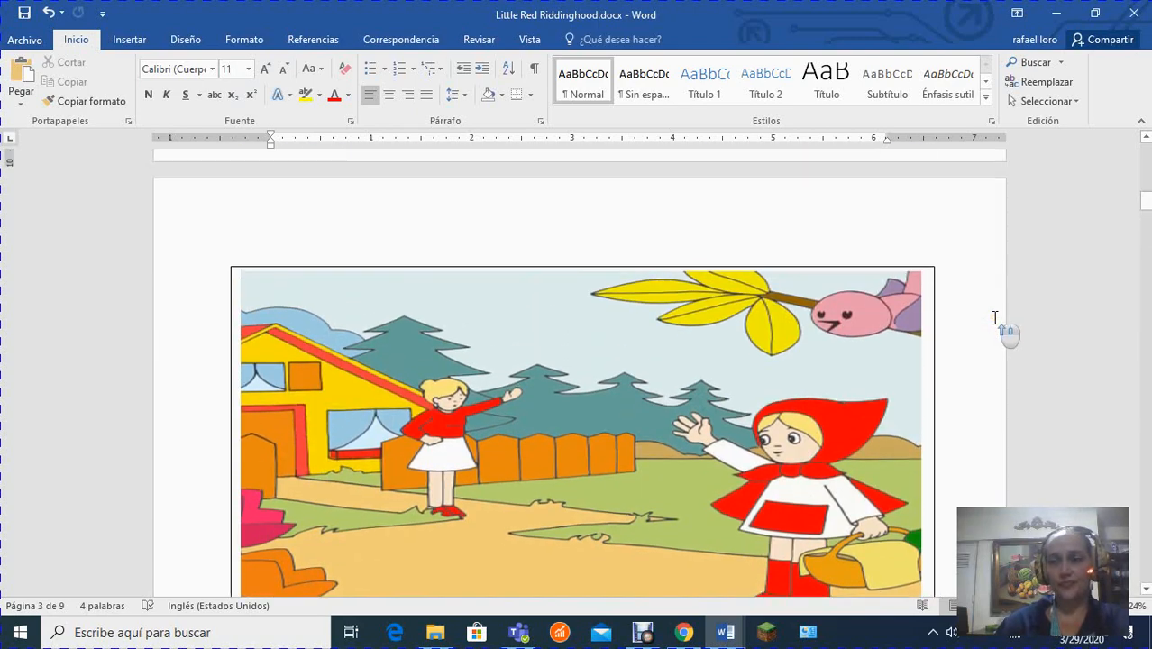
{"action": "scroll", "coordinate": [995, 317], "scroll_direction": "up", "scroll_amount": 5}
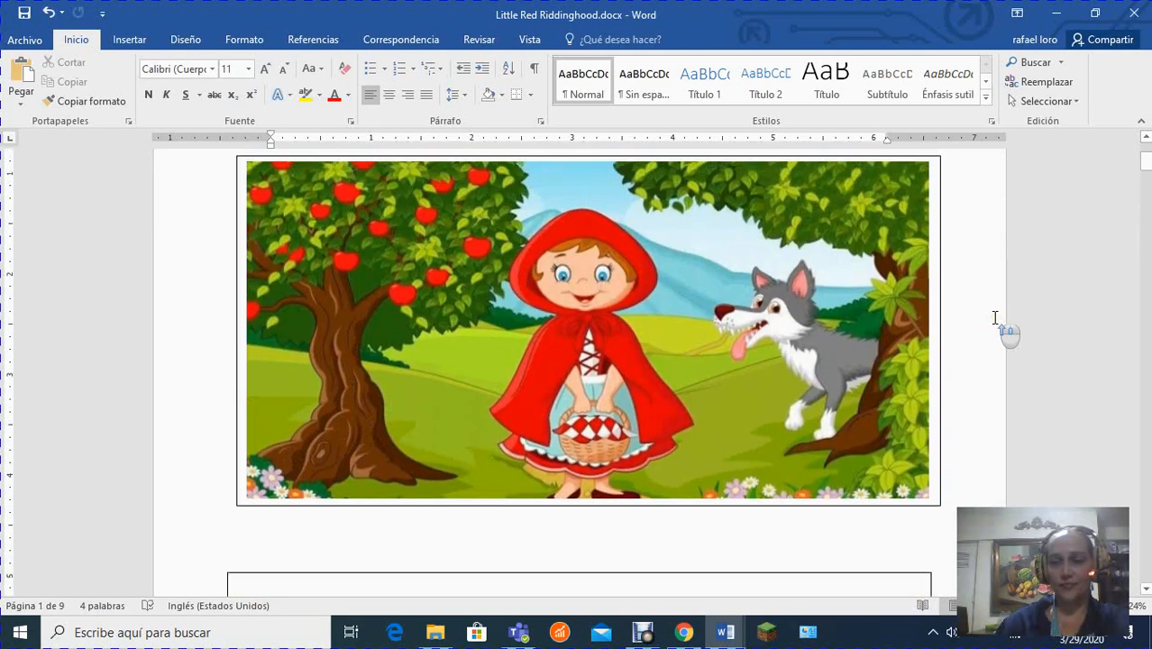
{"action": "scroll", "coordinate": [995, 317], "scroll_direction": "down", "scroll_amount": 3}
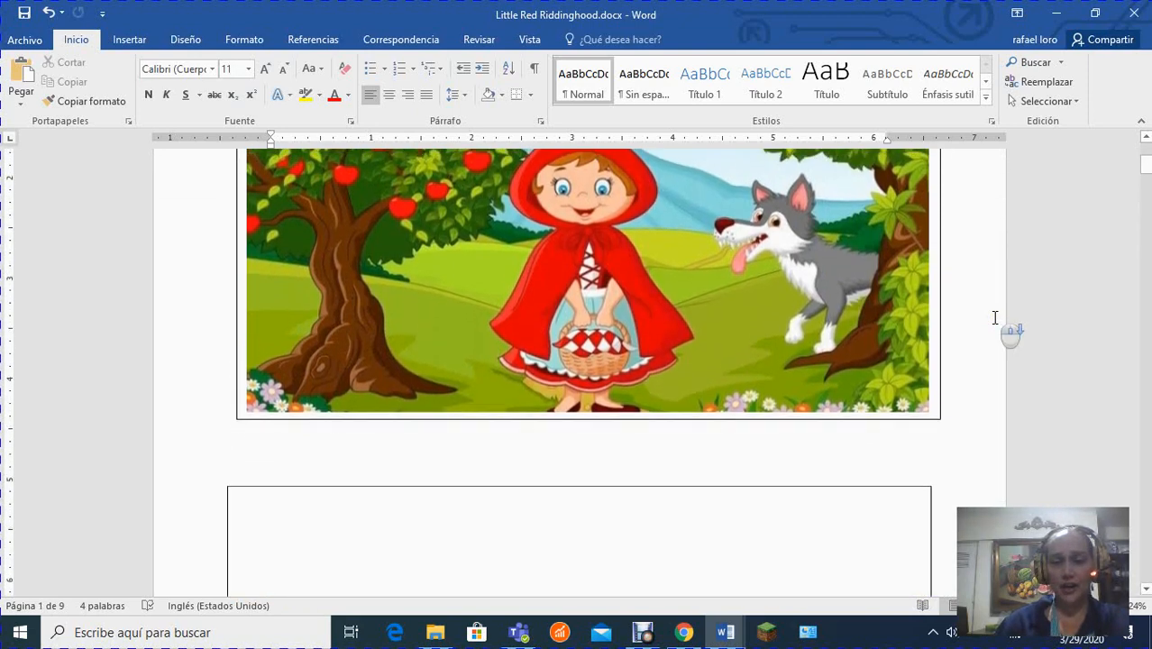
Set the font size to 24 in the empty text box beneath the first picture.
{"action": "left_click", "coordinate": [466, 483]}
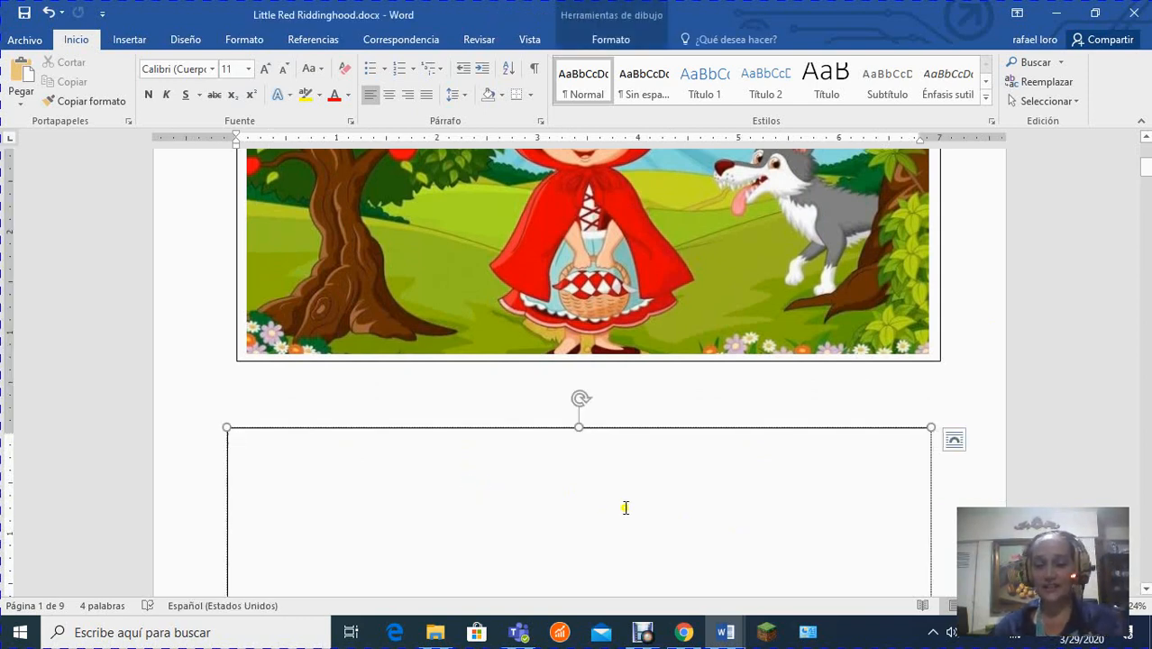
{"action": "left_click", "coordinate": [248, 70]}
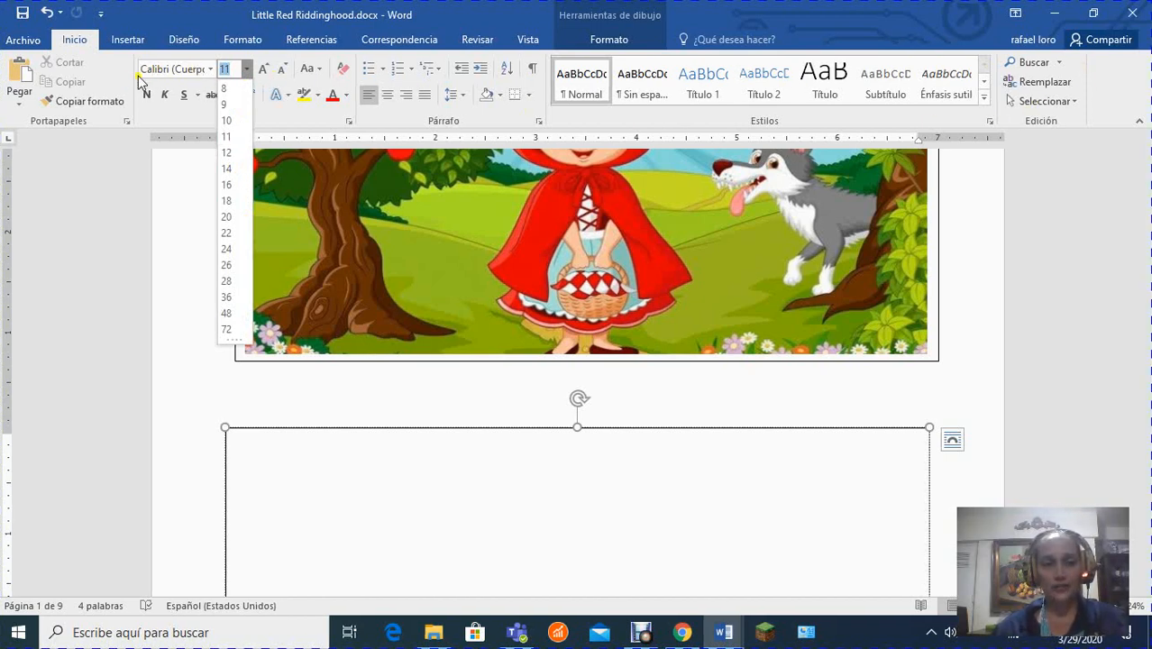
{"action": "left_click", "coordinate": [137, 79]}
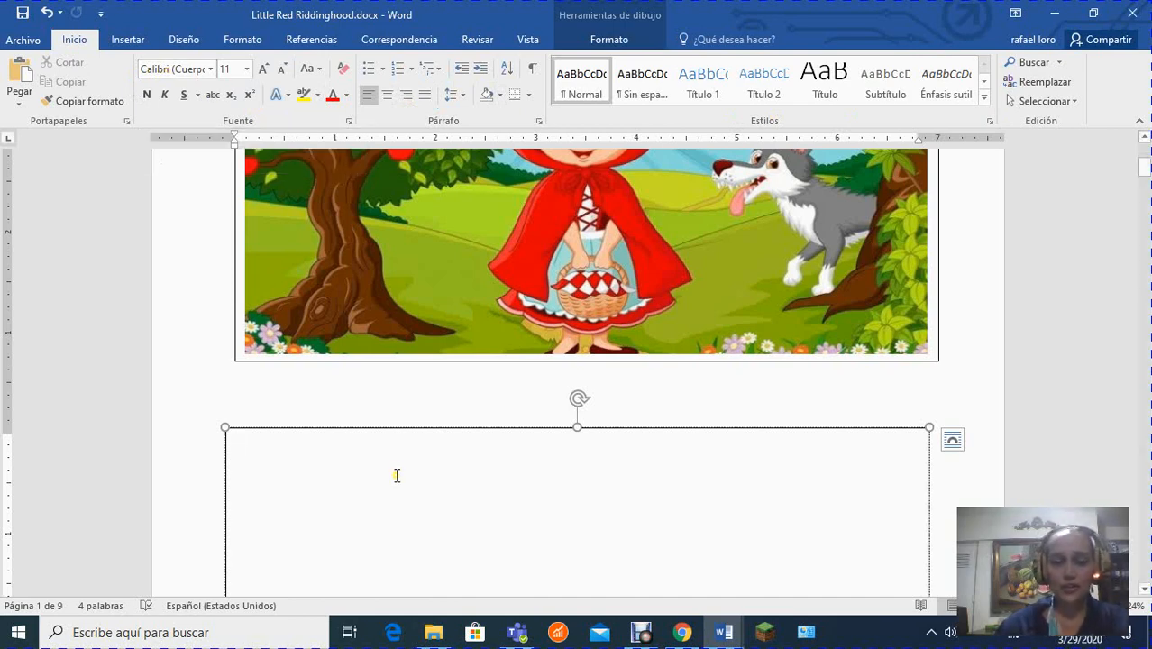
{"action": "left_click", "coordinate": [248, 70]}
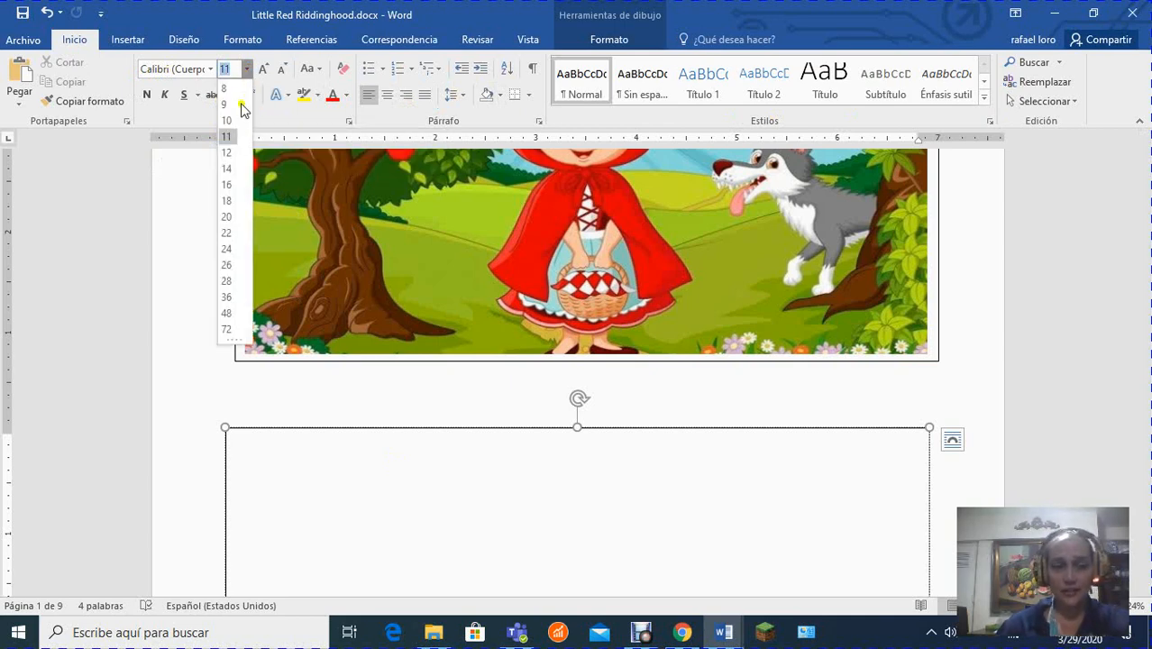
{"action": "left_click", "coordinate": [226, 249]}
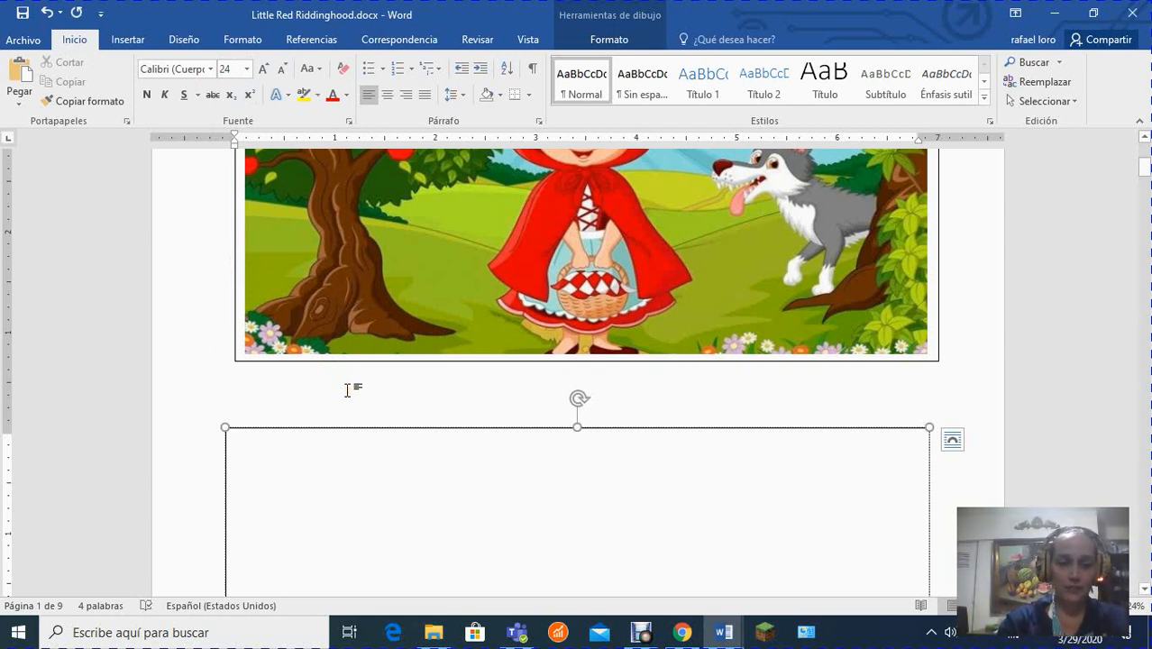
Write "This is the story of the Little red riding hood" in the text box beneath the first picture.
{"action": "type", "text": "T"}
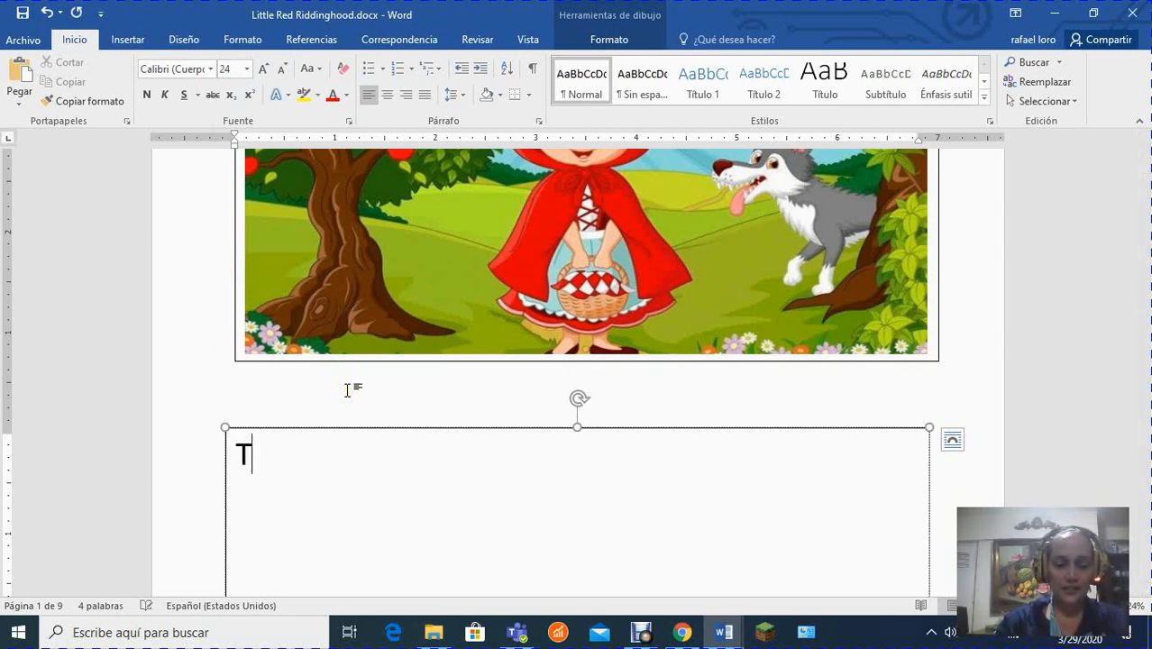
{"action": "type", "text": "his is the story"}
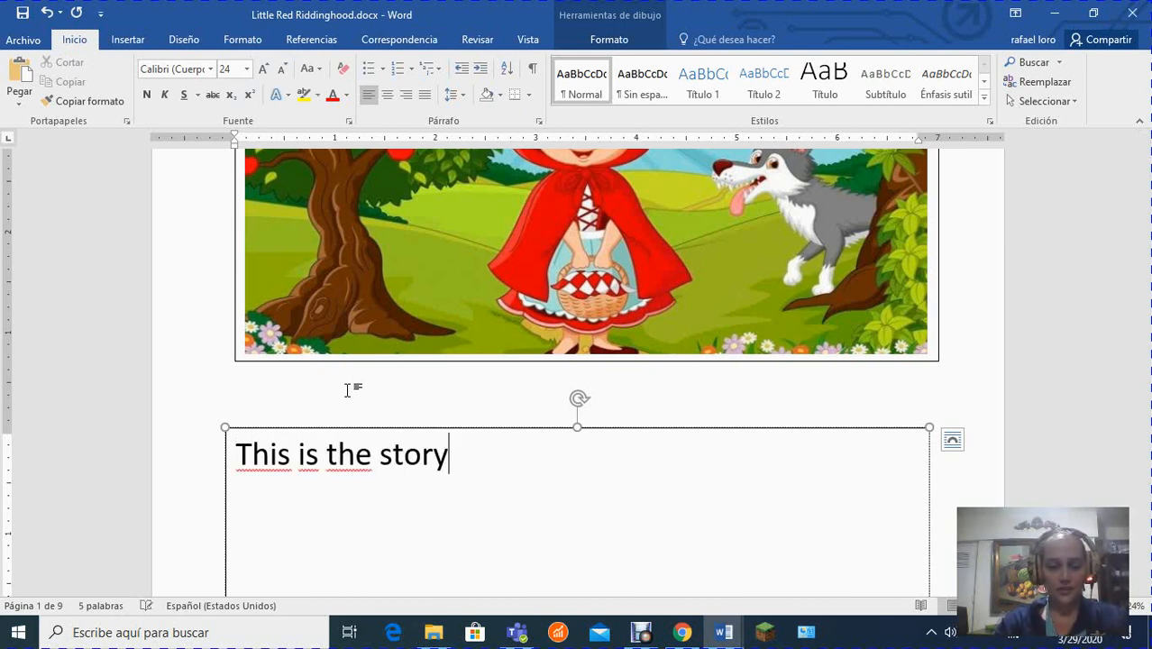
{"action": "type", "text": " of the "}
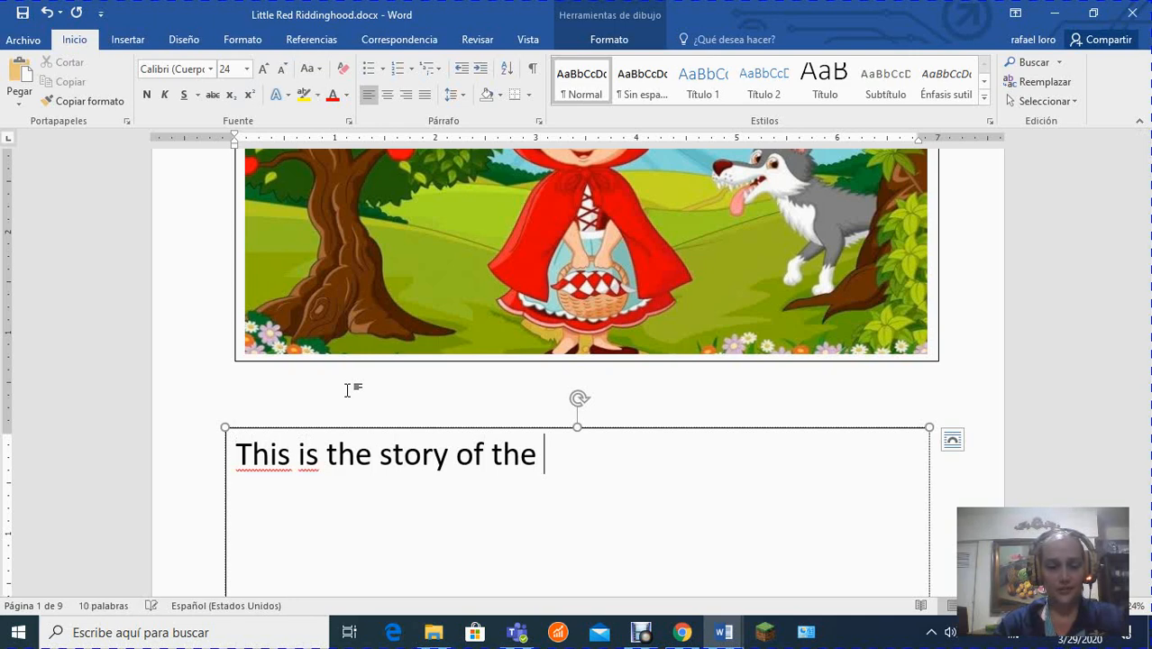
{"action": "type", "text": "little"}
{"action": "key", "text": "shift+F3"}
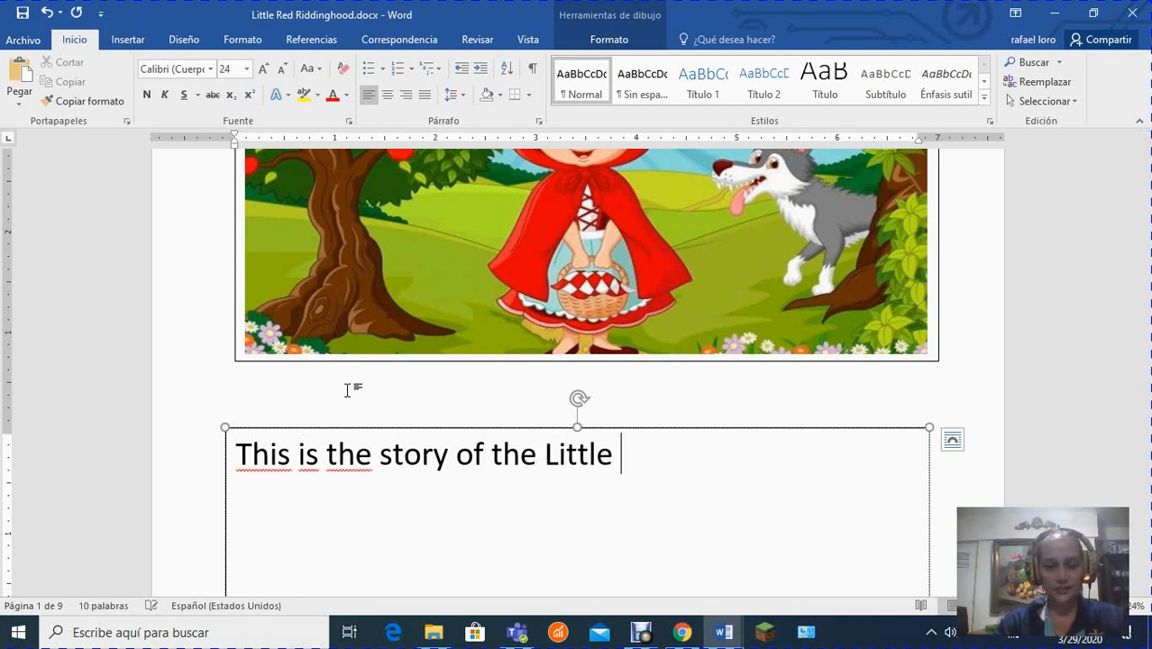
{"action": "type", "text": "red"}
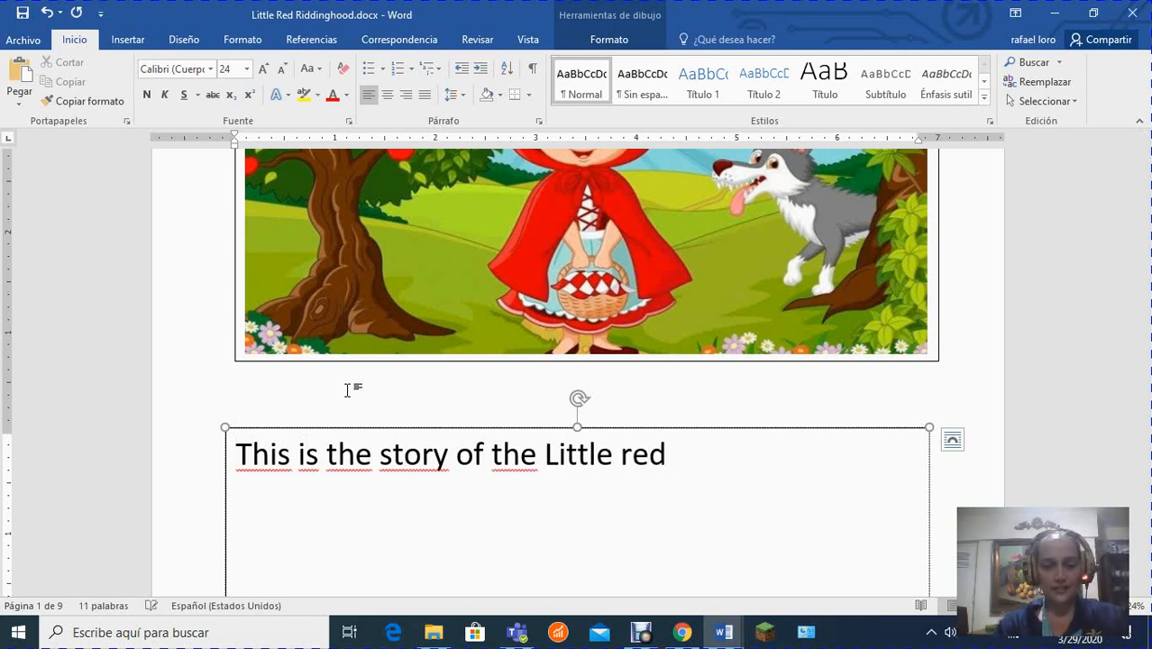
{"action": "type", "text": " ri"}
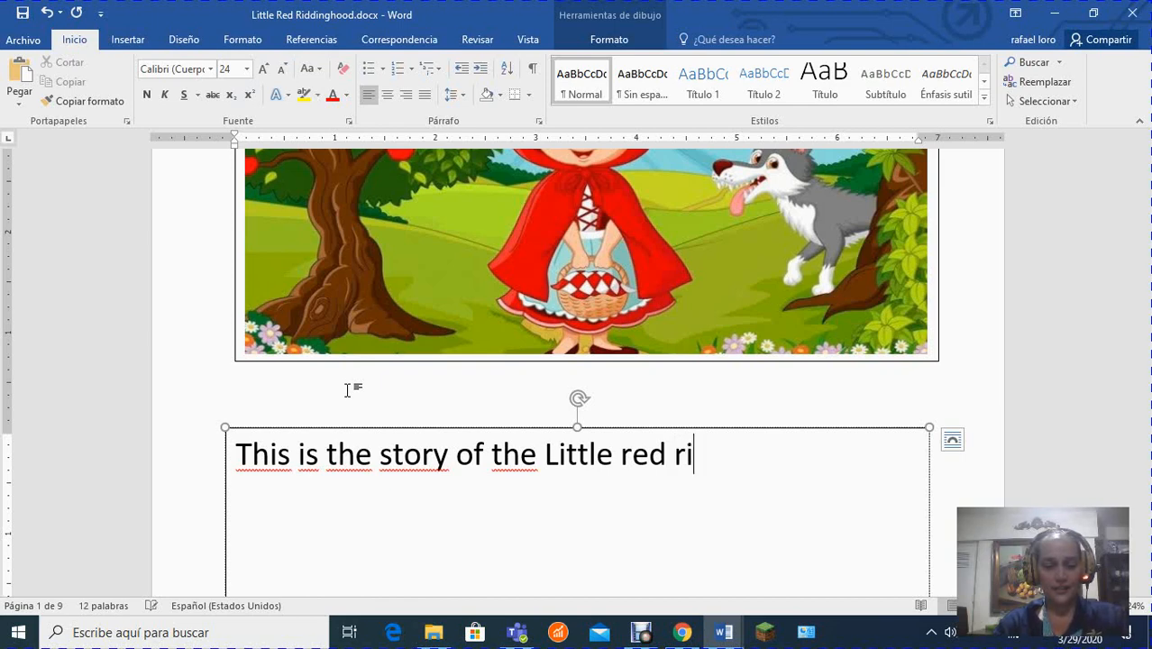
{"action": "type", "text": "ding hood"}
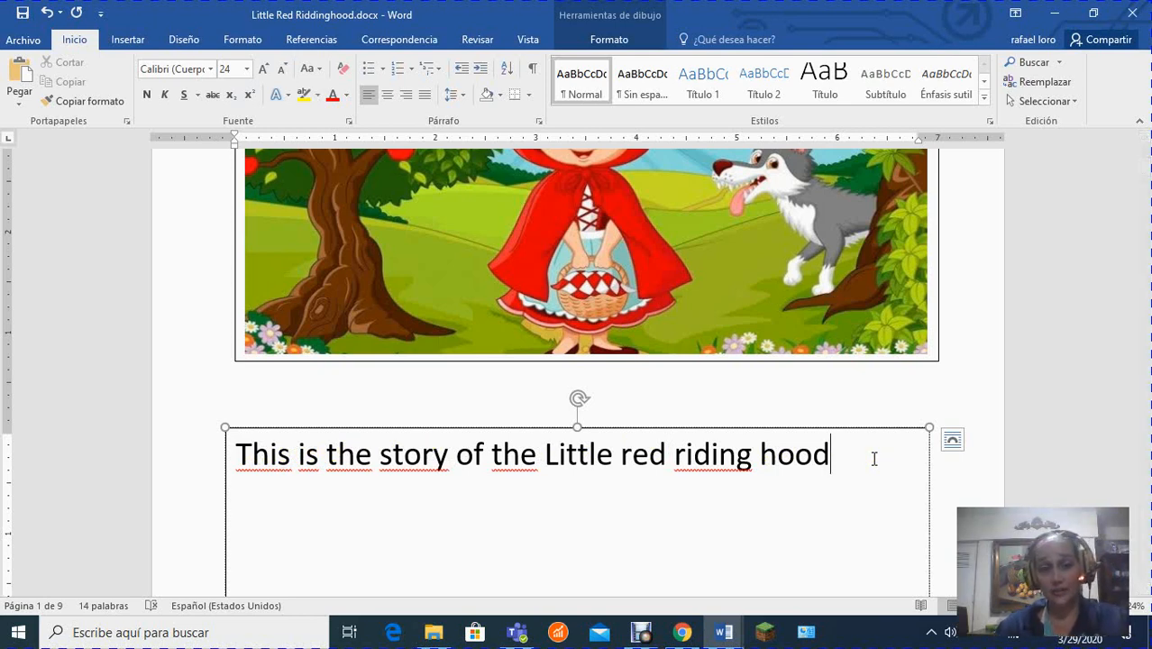
{"action": "left_click_drag", "start_coordinate": [869, 481], "coordinate": [245, 448]}
{"action": "left_click", "coordinate": [776, 456]}
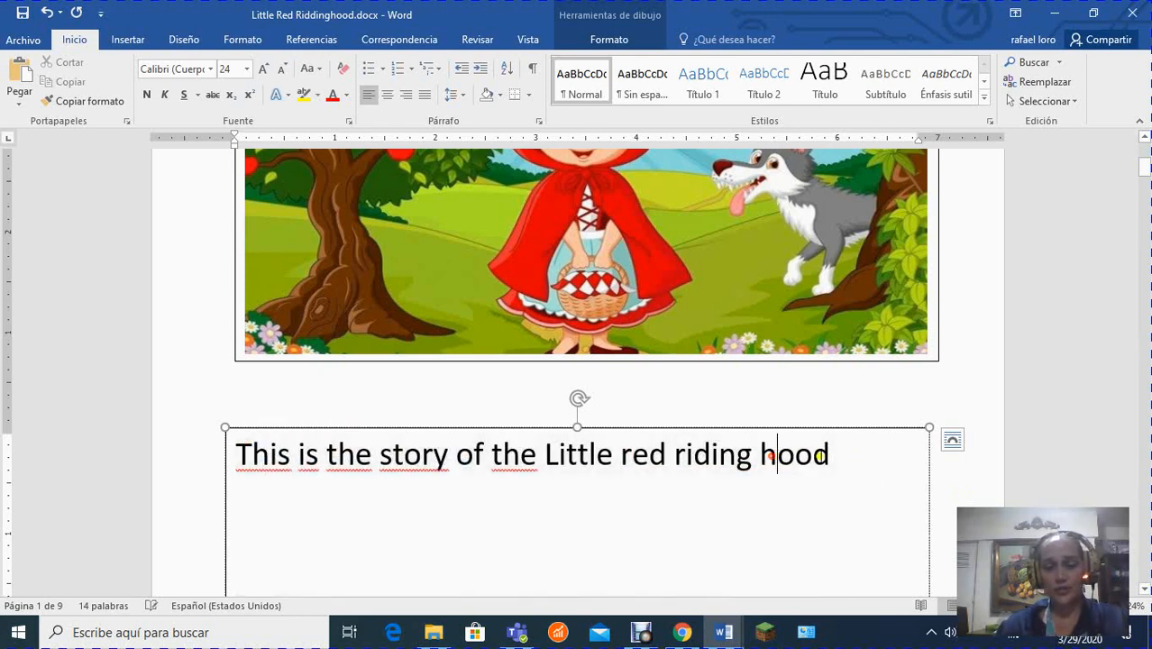
{"action": "left_click_drag", "start_coordinate": [845, 463], "coordinate": [239, 461]}
{"action": "left_click", "coordinate": [898, 468]}
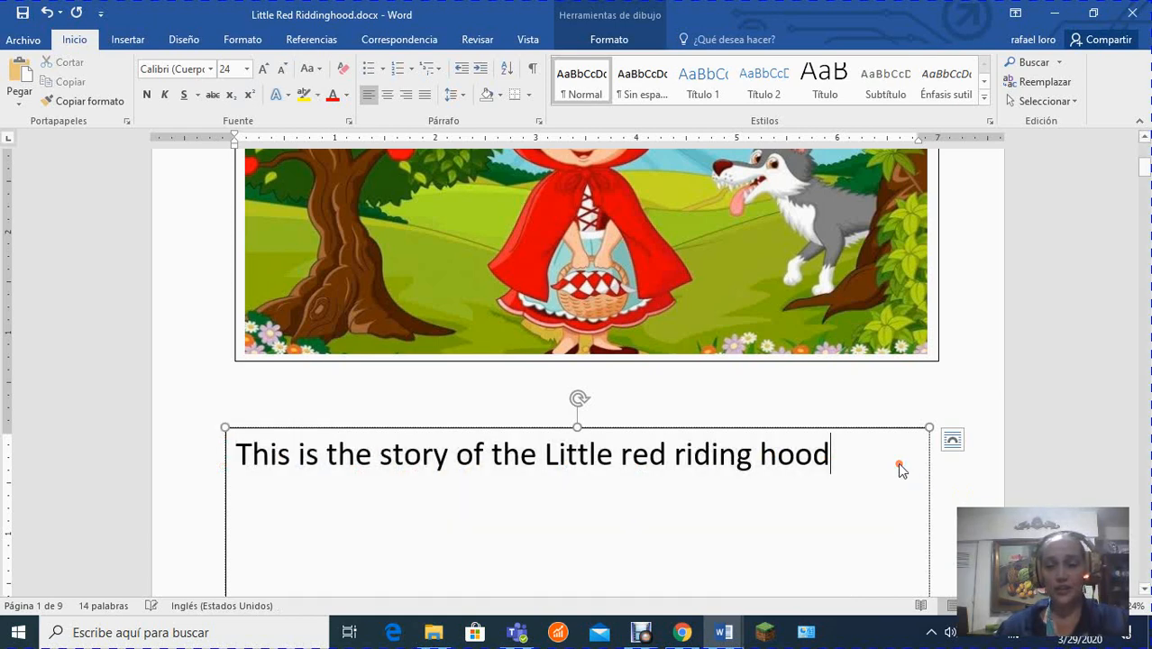
{"action": "double_click", "coordinate": [810, 457]}
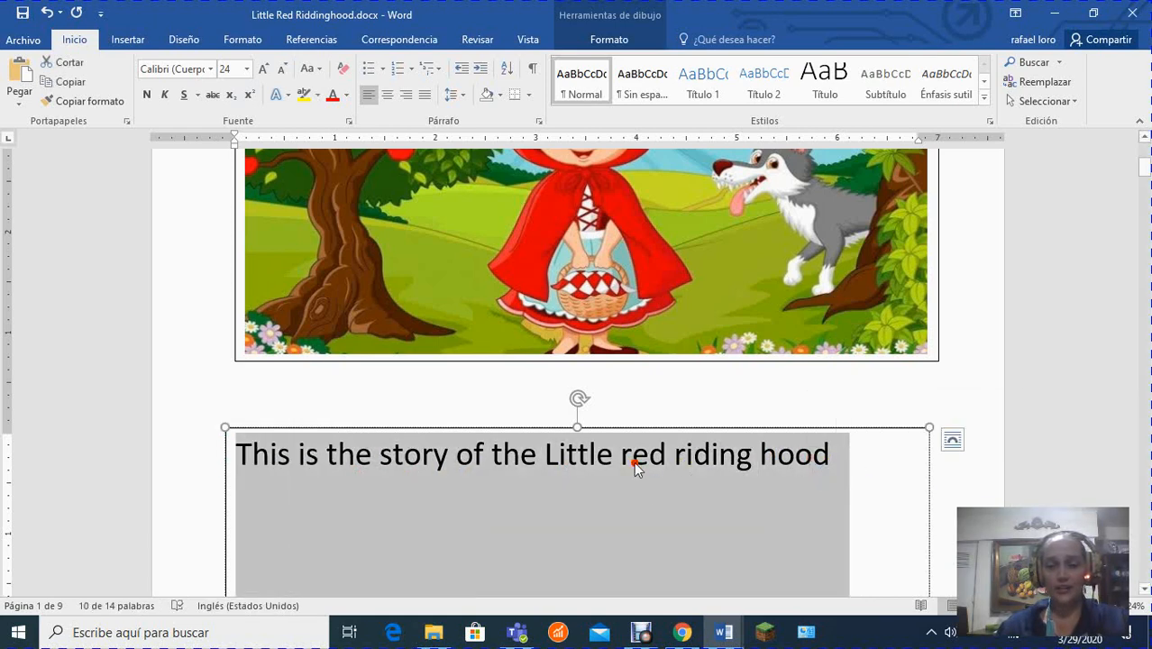
{"action": "left_click", "coordinate": [631, 461]}
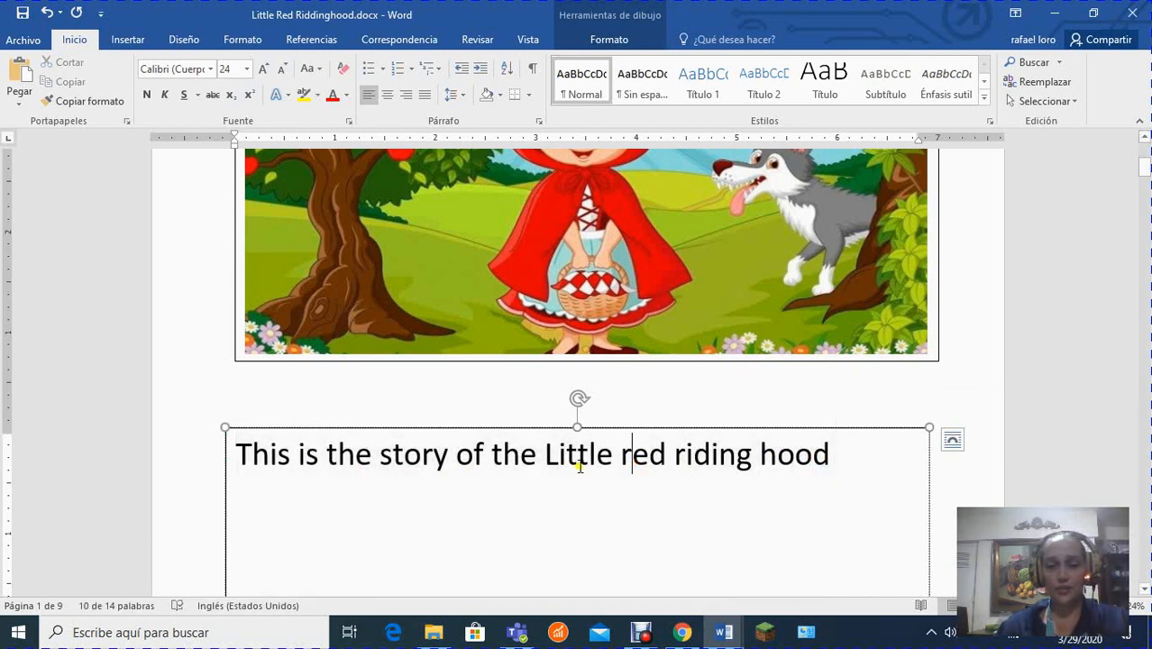
Misspell "hood" as "hoood", replace it with the suggested spelling "hood", and retype its last two letters.
{"action": "left_click", "coordinate": [821, 457]}
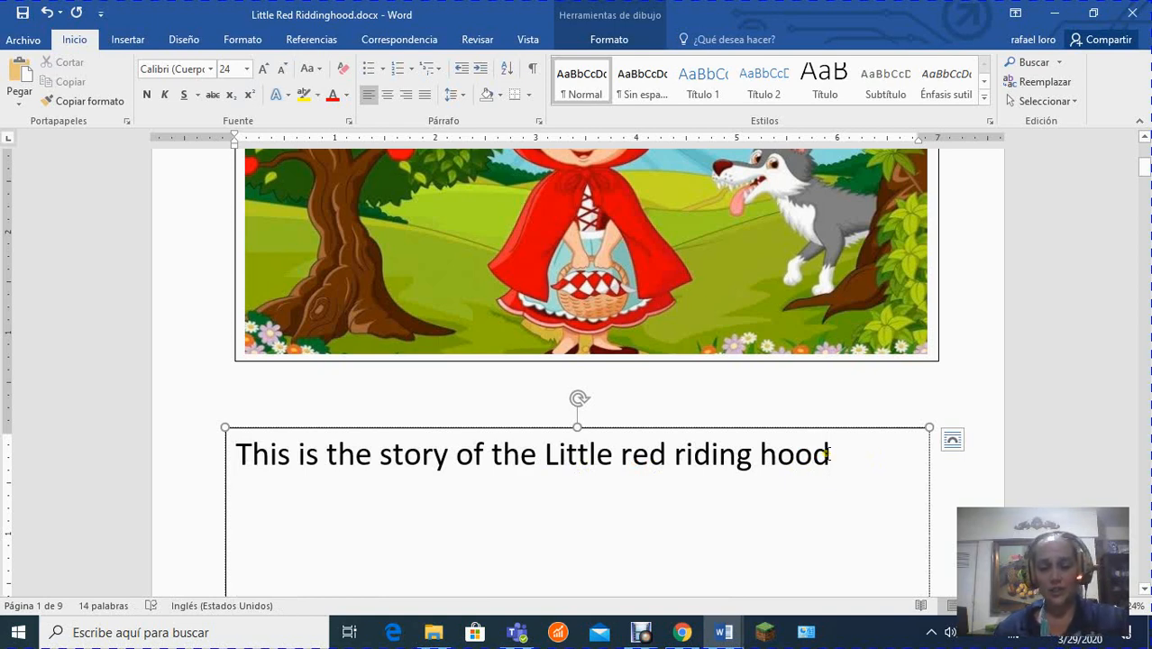
{"action": "type", "text": "o"}
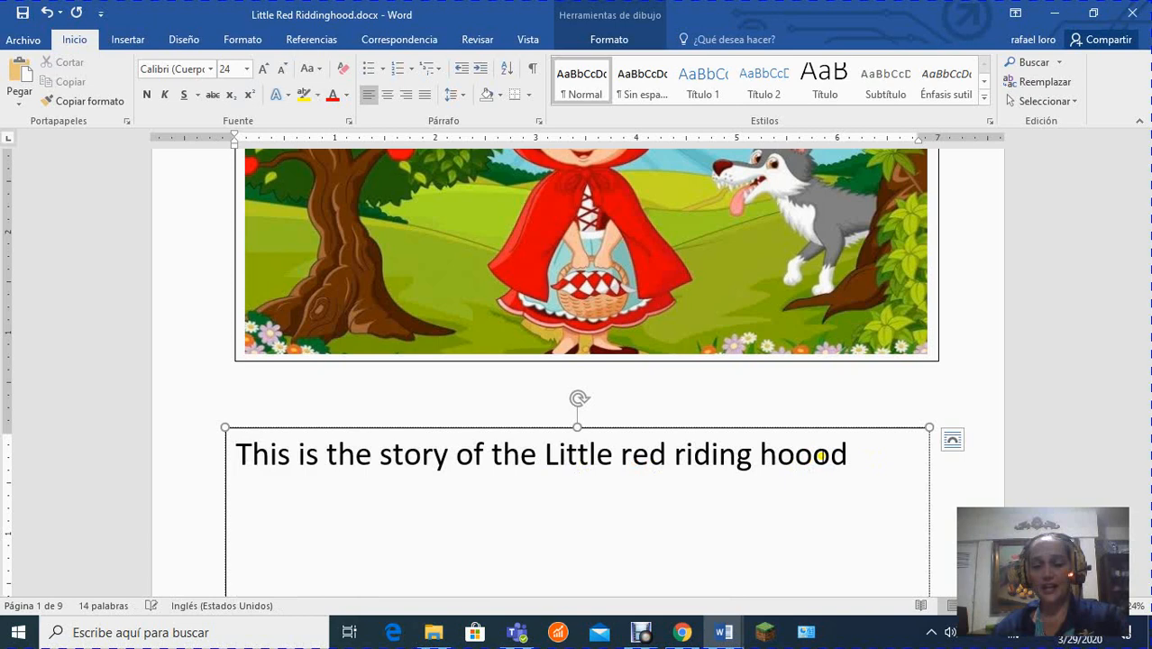
{"action": "left_click", "coordinate": [807, 503]}
{"action": "left_click", "coordinate": [737, 460]}
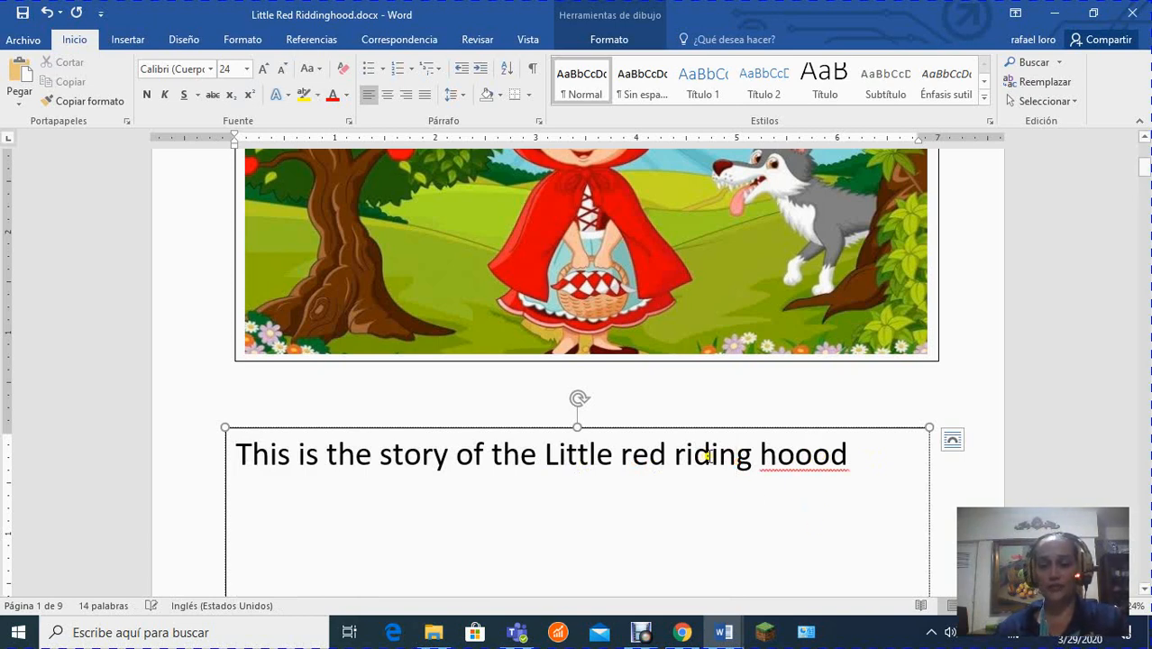
{"action": "left_click", "coordinate": [816, 459]}
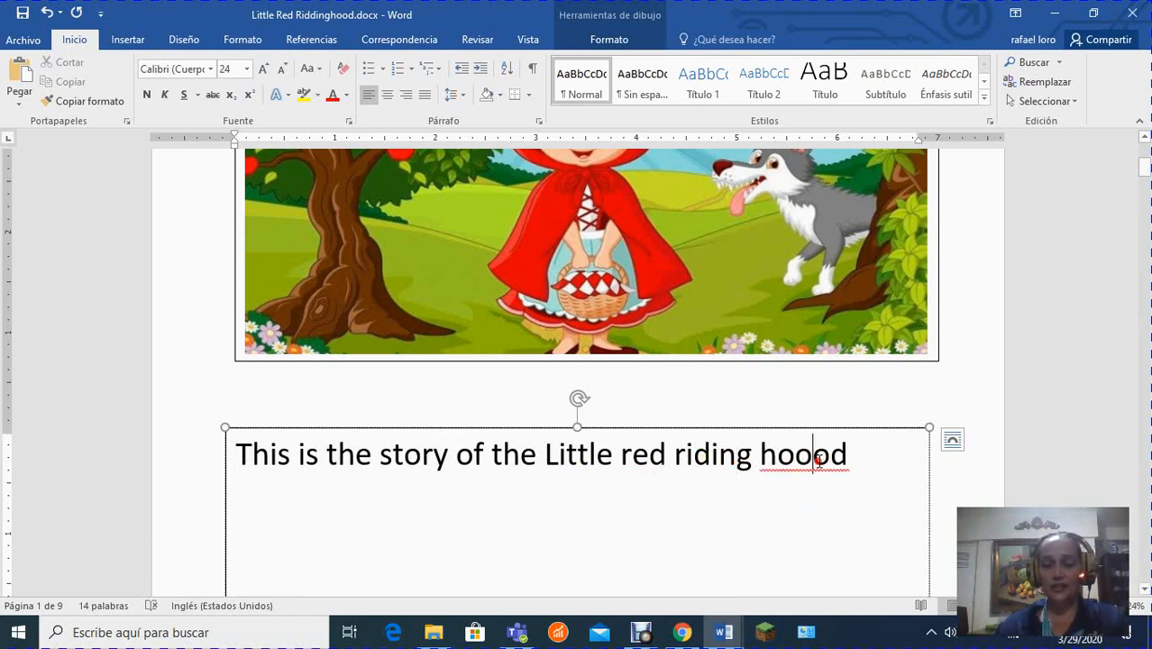
{"action": "right_click", "coordinate": [850, 505]}
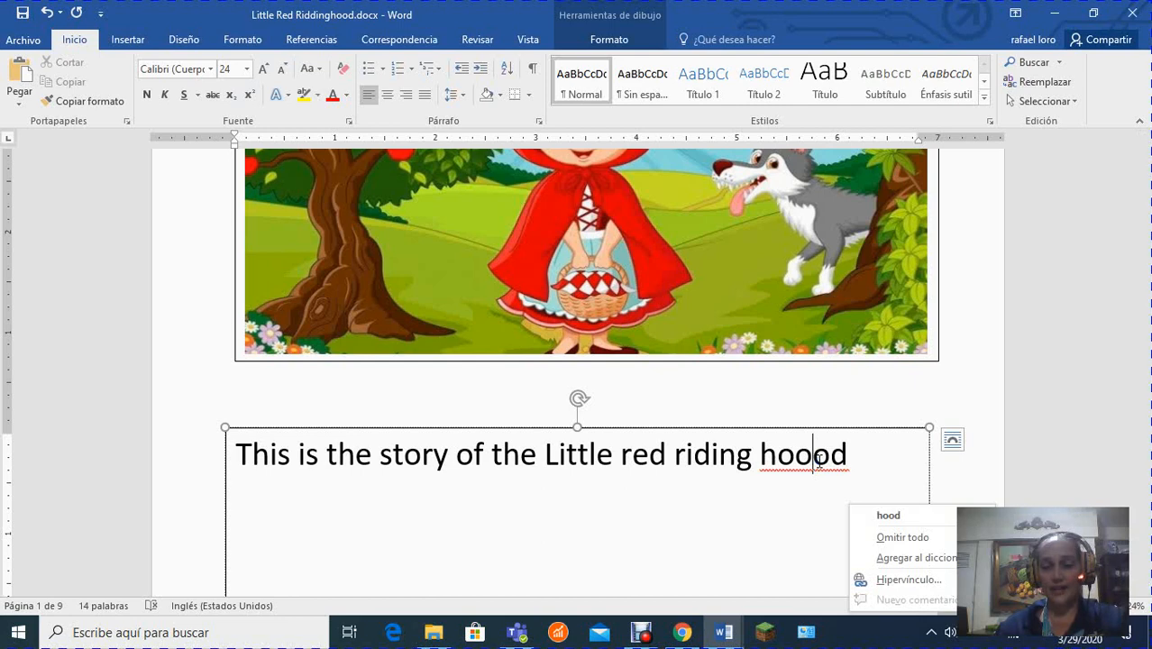
{"action": "left_click", "coordinate": [899, 514]}
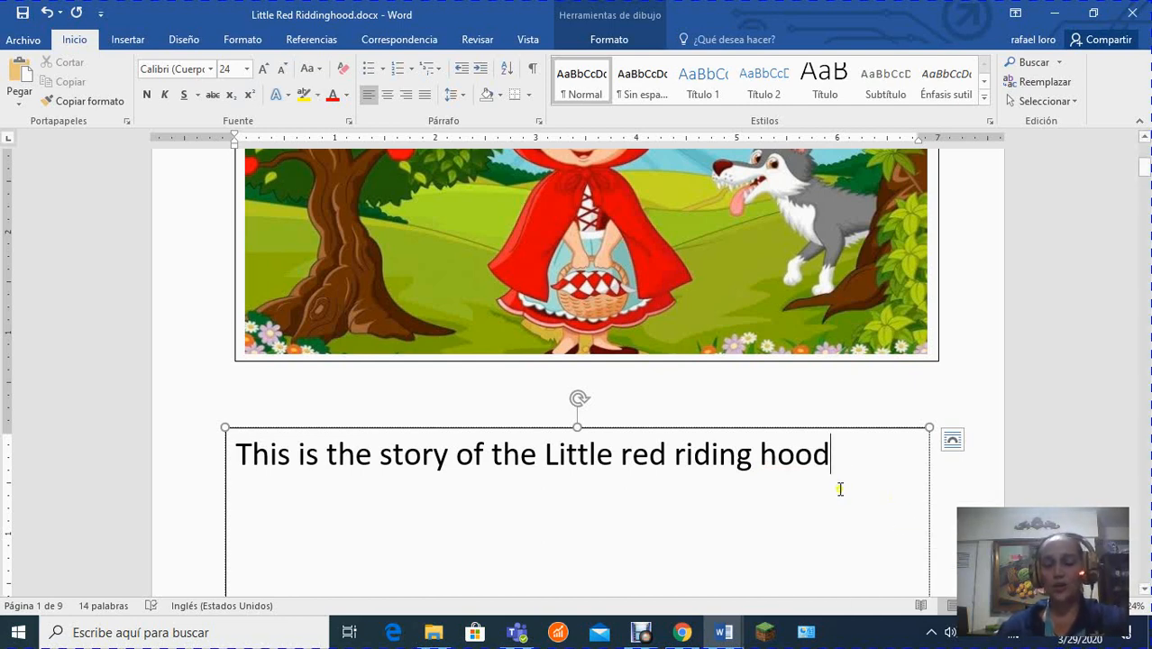
{"action": "key", "text": "BackSpace"}
{"action": "key", "text": "BackSpace"}
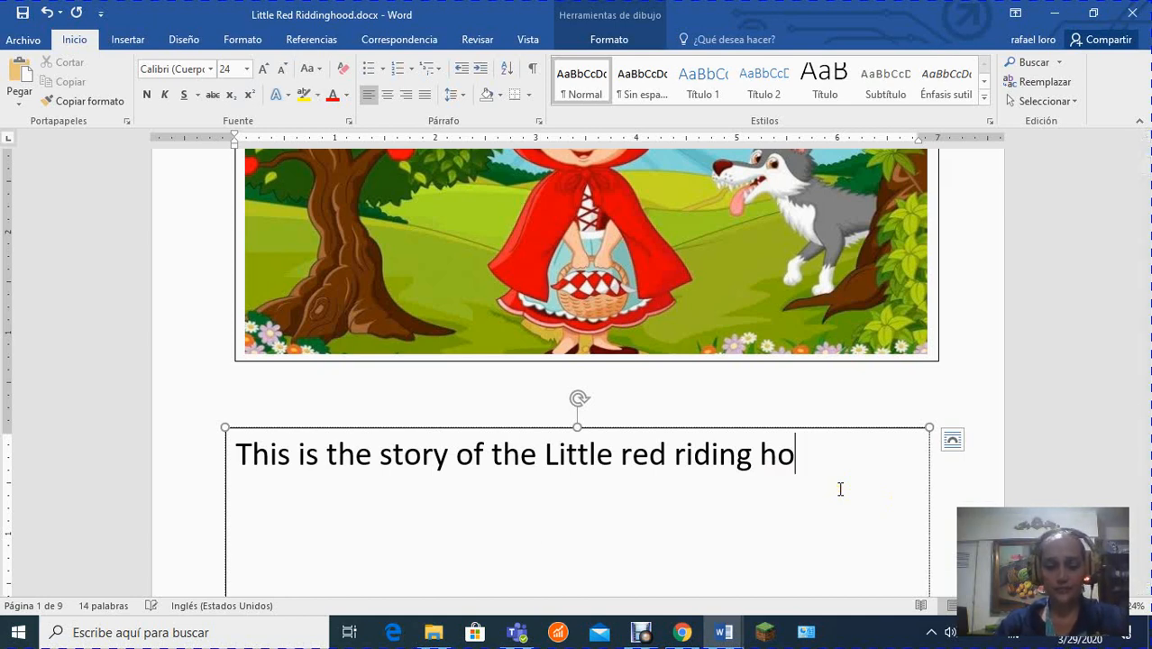
{"action": "type", "text": "od"}
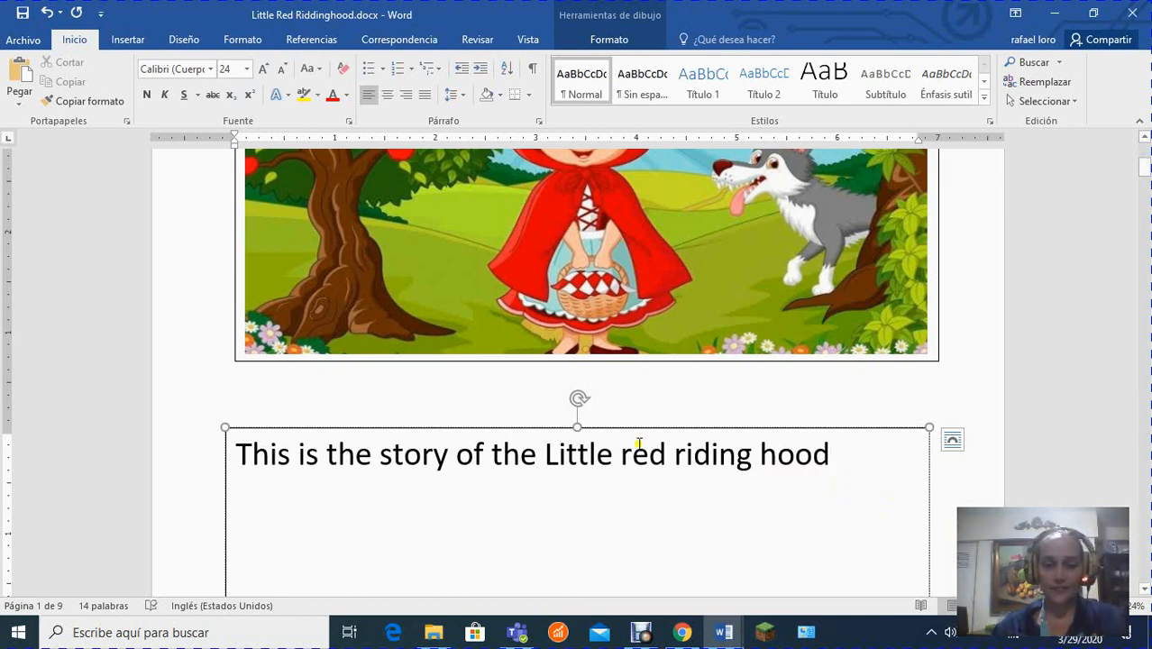
{"action": "left_click", "coordinate": [280, 452]}
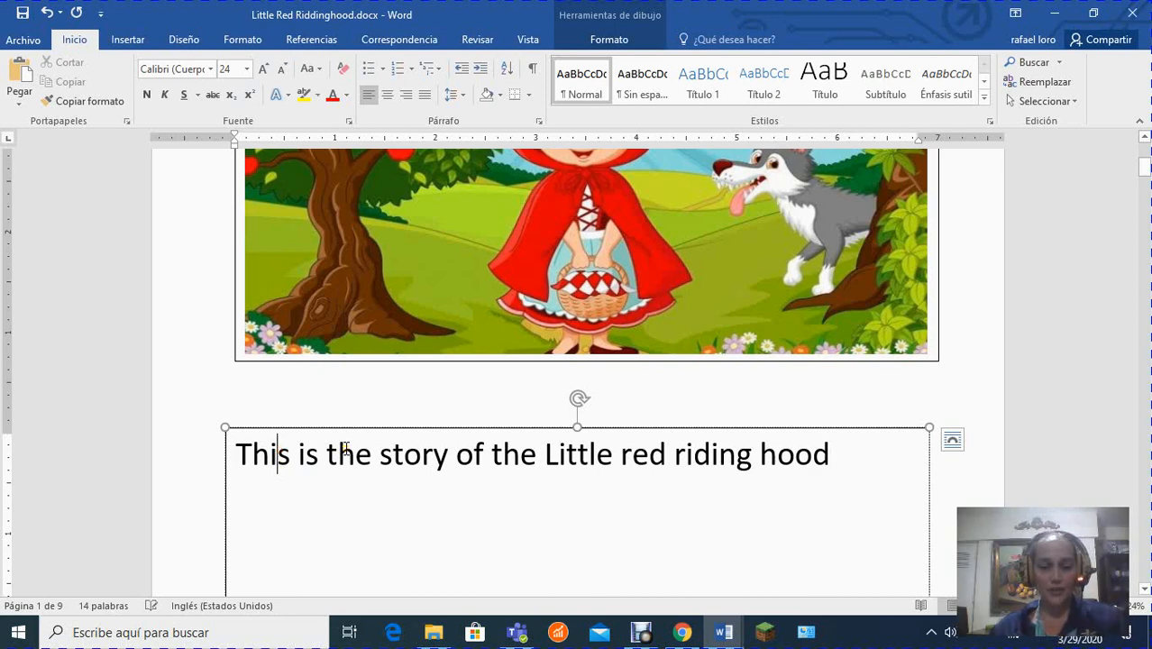
{"action": "type", "text": "es"}
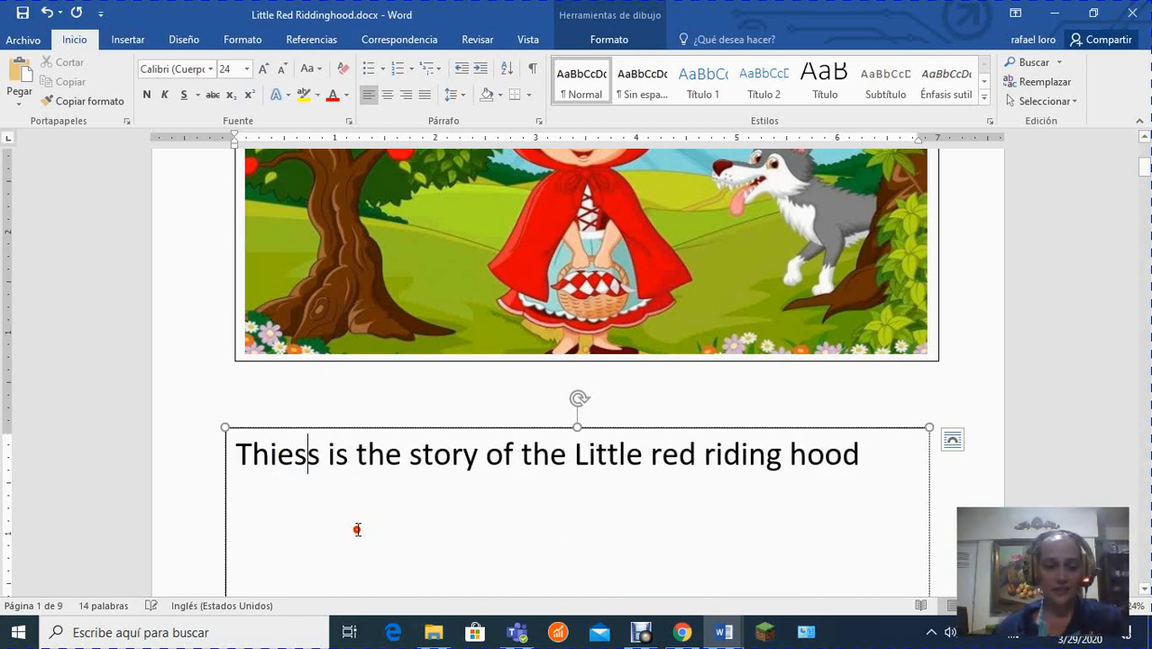
{"action": "left_click", "coordinate": [356, 530]}
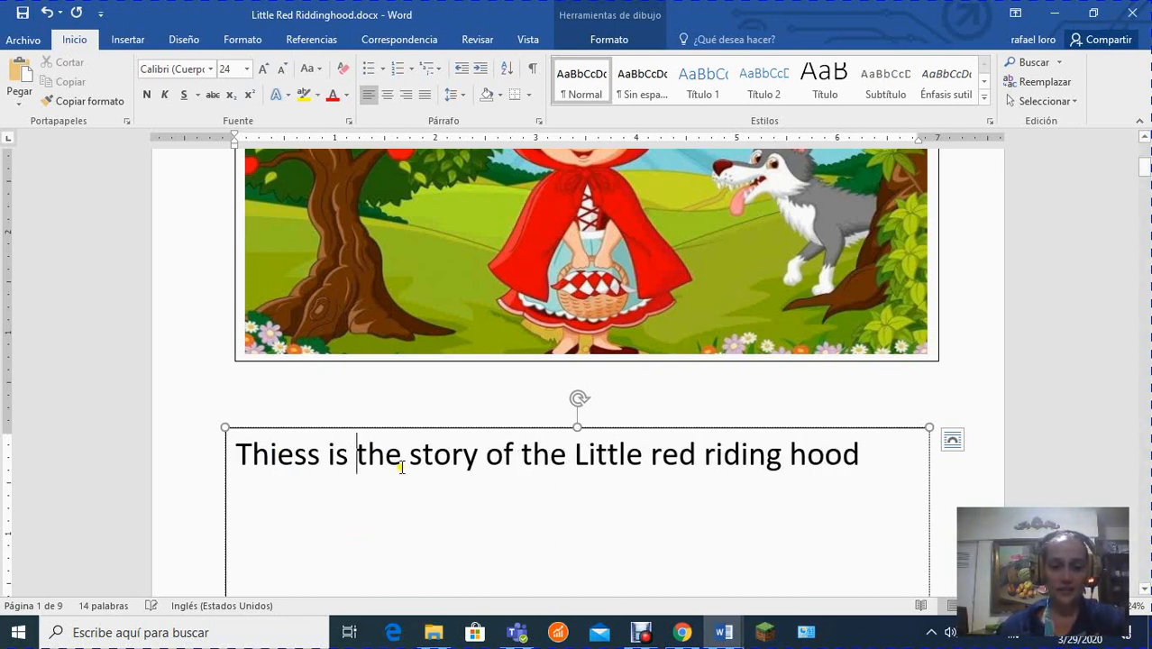
{"action": "double_click", "coordinate": [301, 460]}
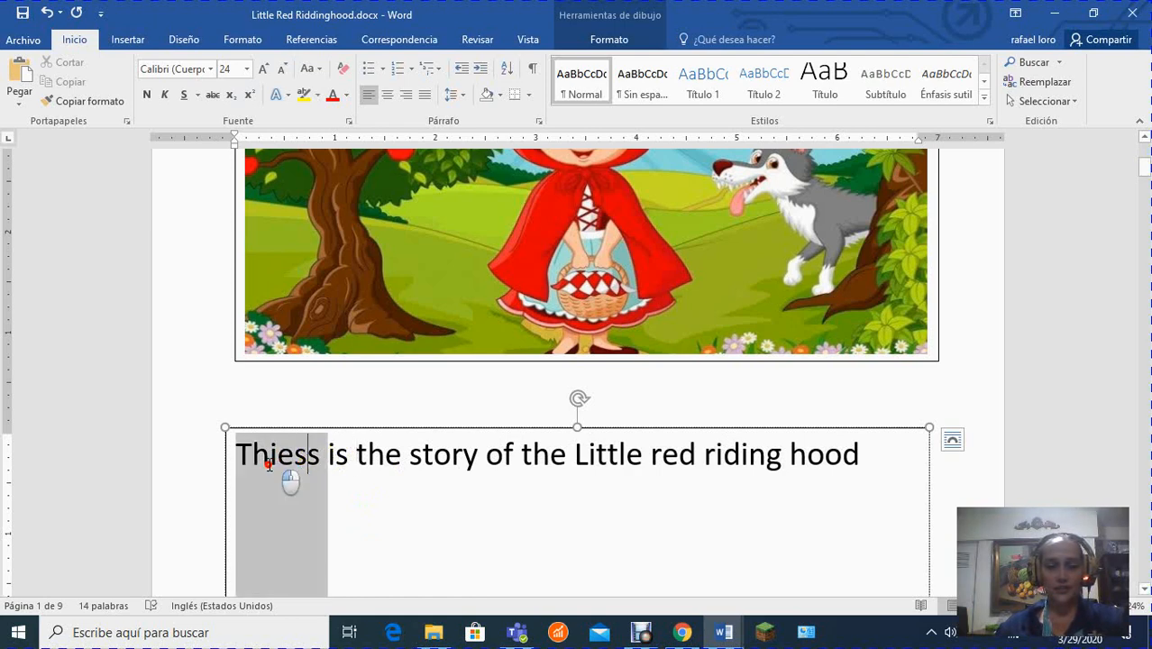
{"action": "left_click", "coordinate": [304, 457]}
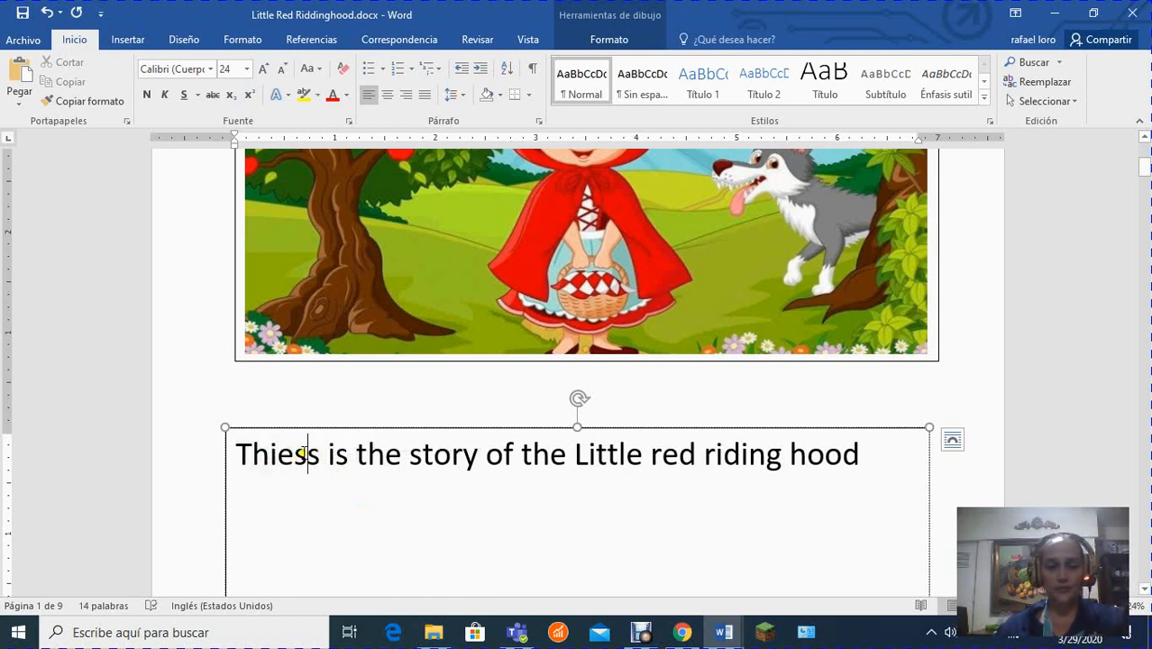
{"action": "key", "text": "BackSpace"}
{"action": "key", "text": "BackSpace"}
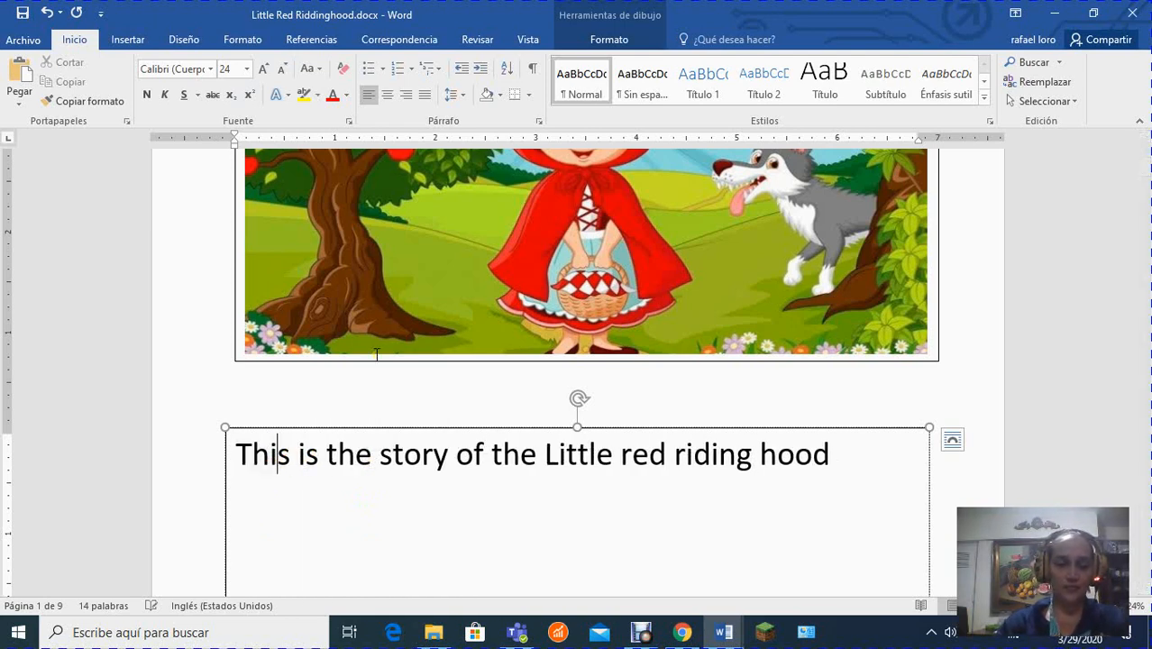
Misspell the sentence's first word as "Thiss" and replace it with the suggested spelling "This".
{"action": "type", "text": "s"}
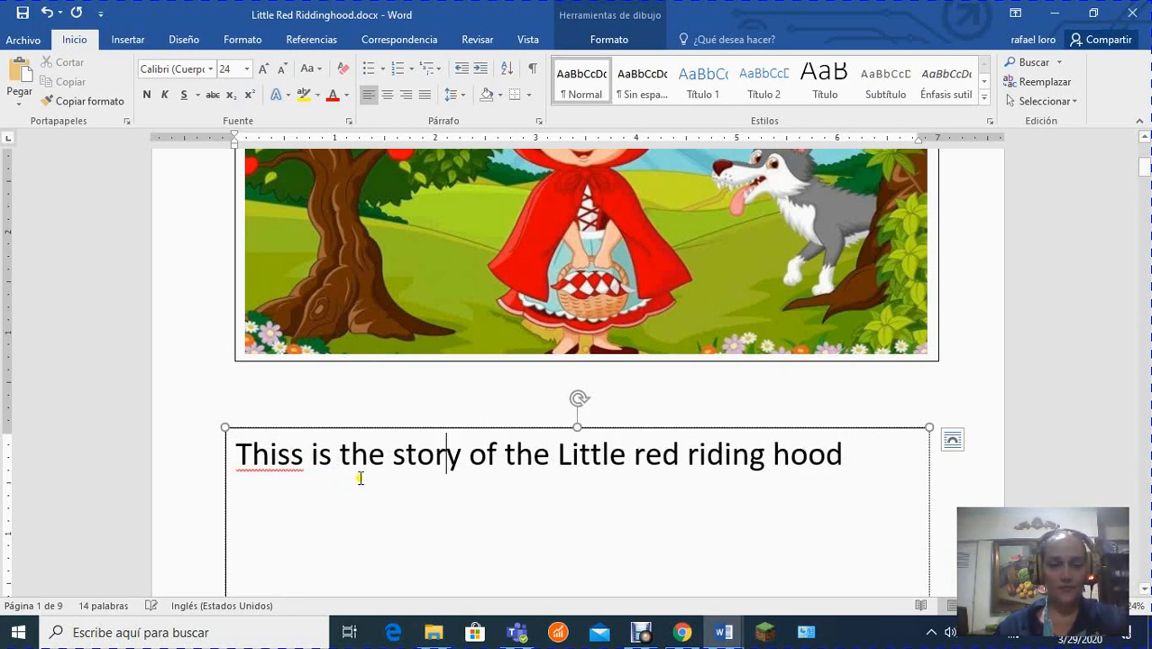
{"action": "left_click", "coordinate": [394, 462]}
{"action": "right_click", "coordinate": [279, 463]}
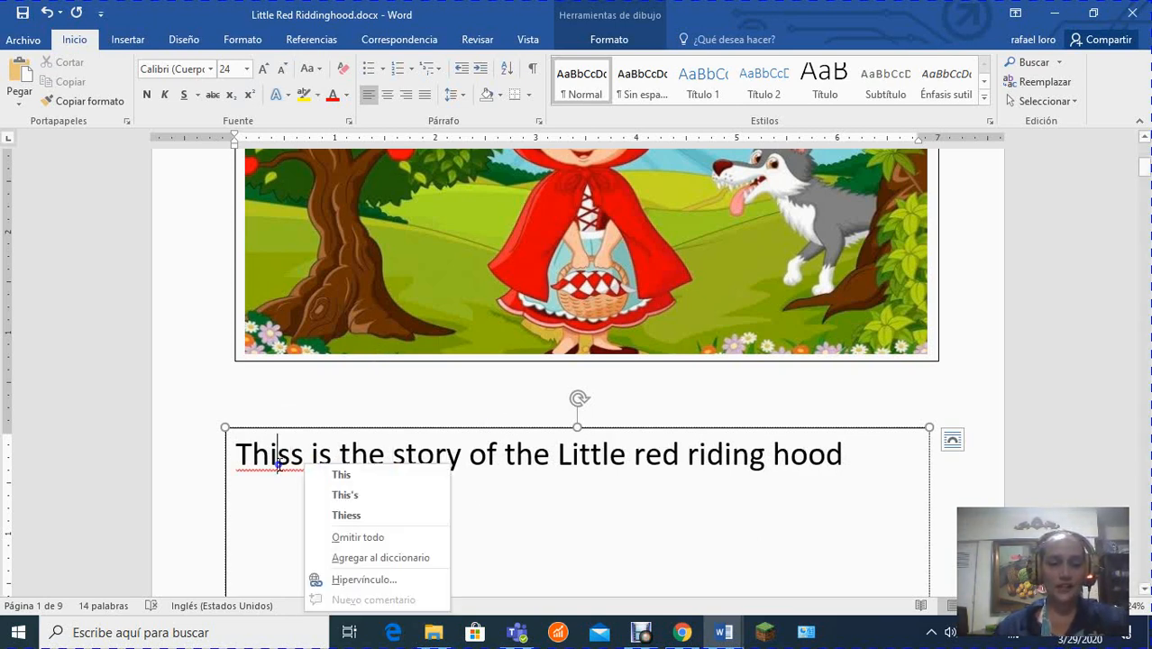
{"action": "left_click", "coordinate": [336, 475]}
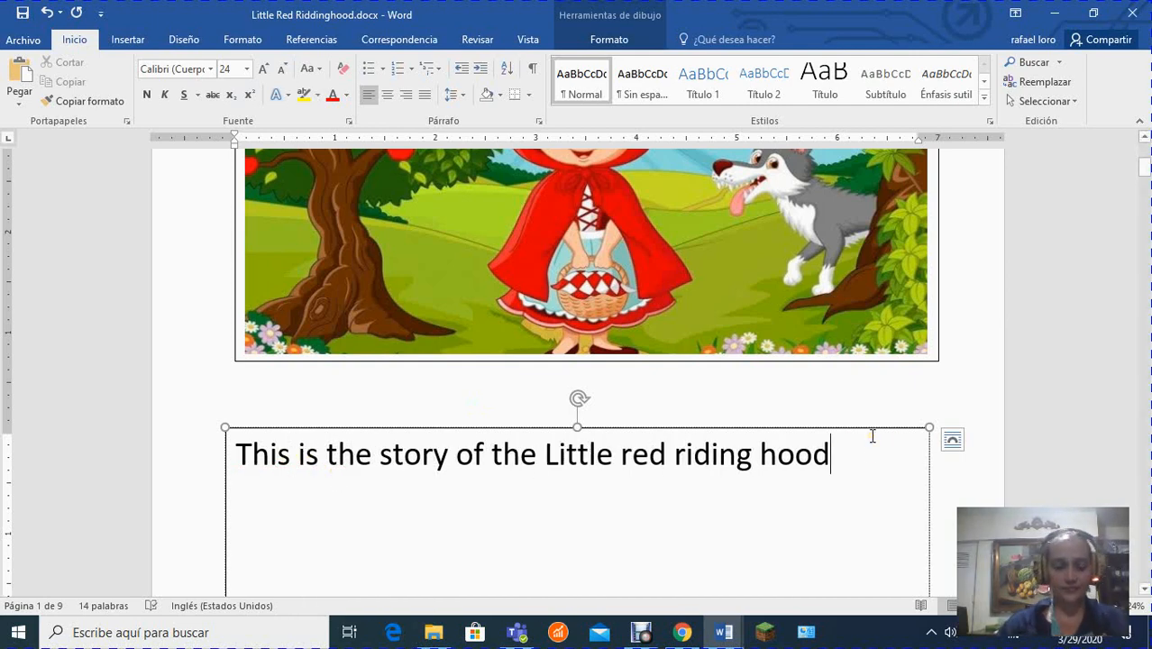
Continue the sentence in the text box beneath the first picture with ", her grandmother was sick.".
{"action": "type", "text": ", "}
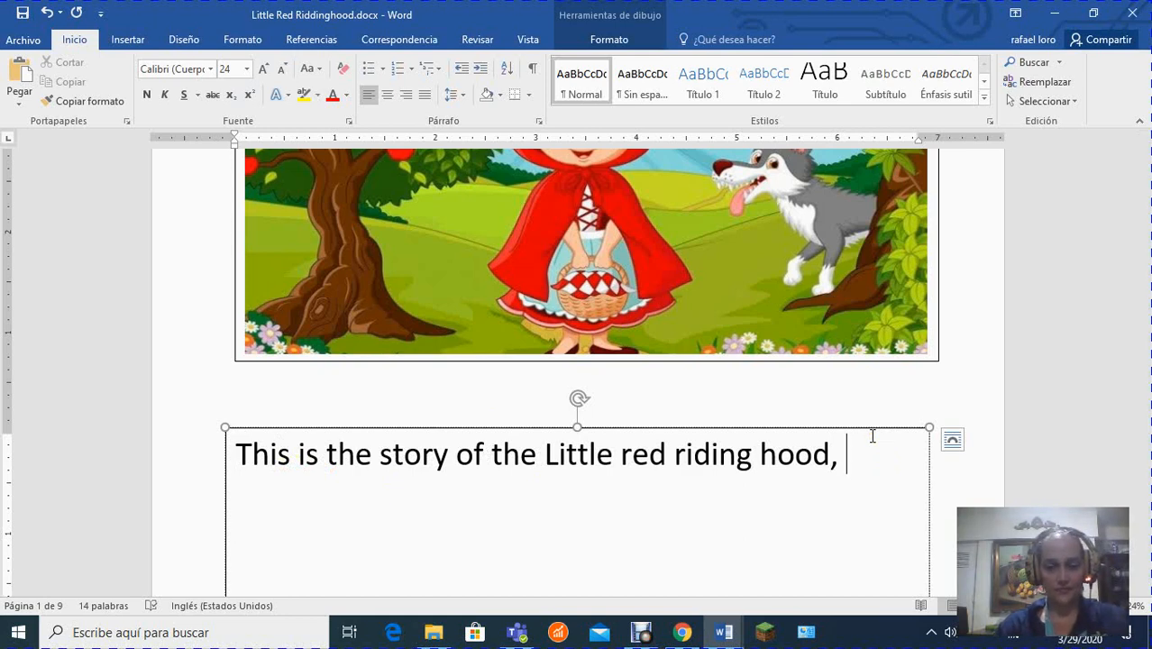
{"action": "type", "text": "her"}
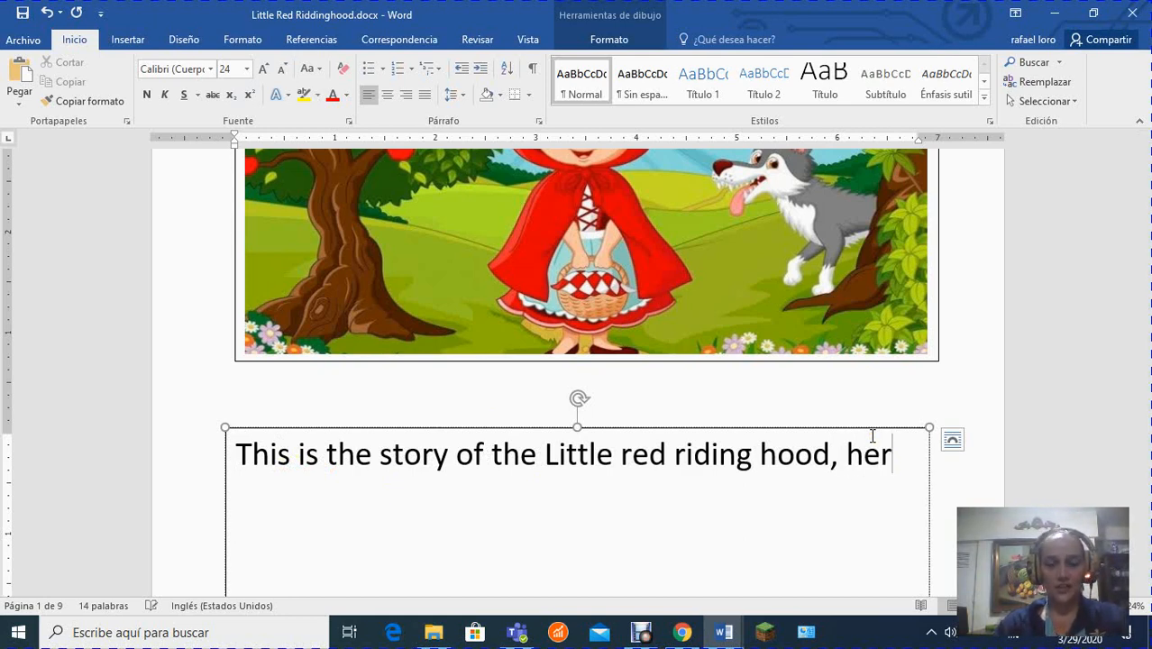
{"action": "type", "text": " grand"}
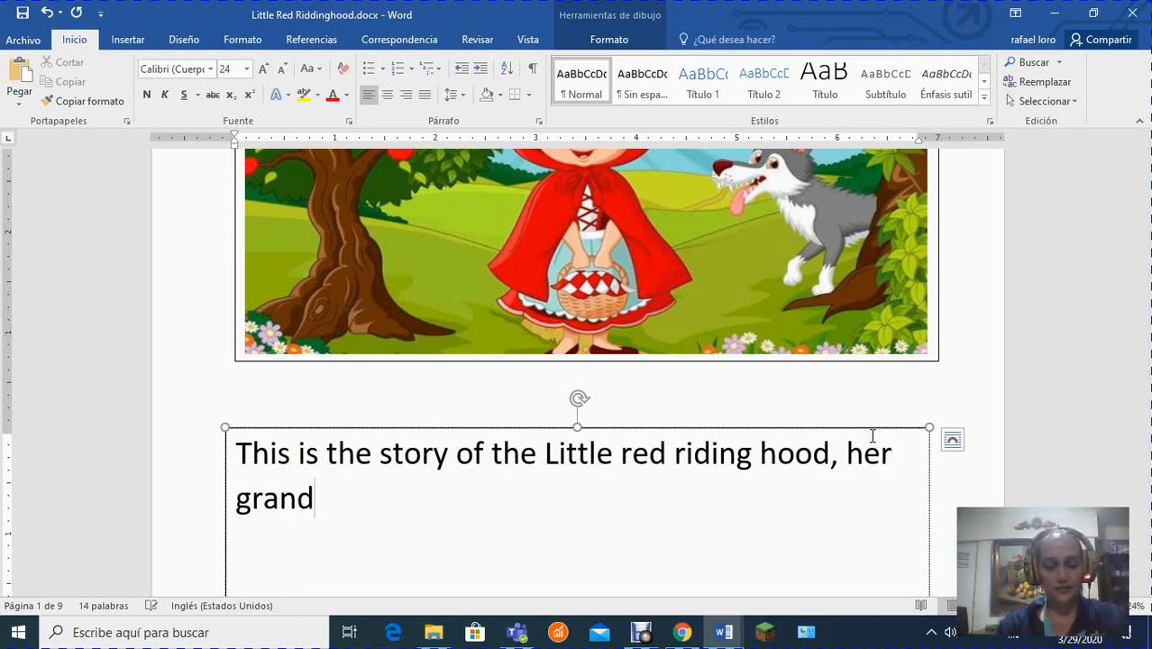
{"action": "type", "text": "mother w"}
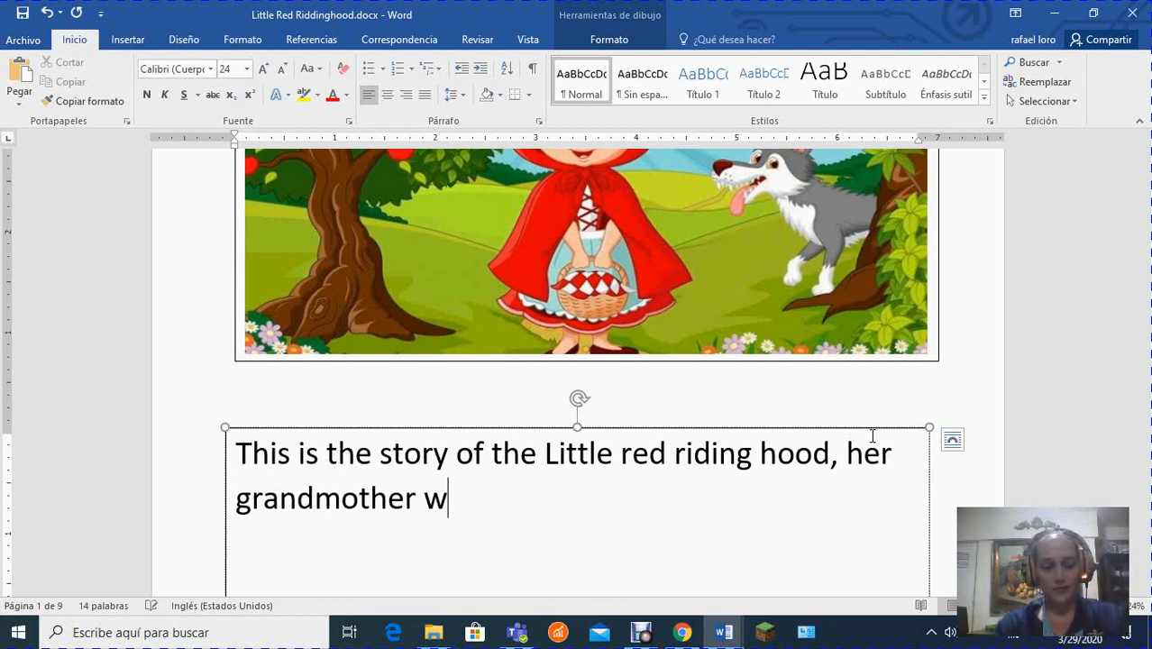
{"action": "type", "text": "as si"}
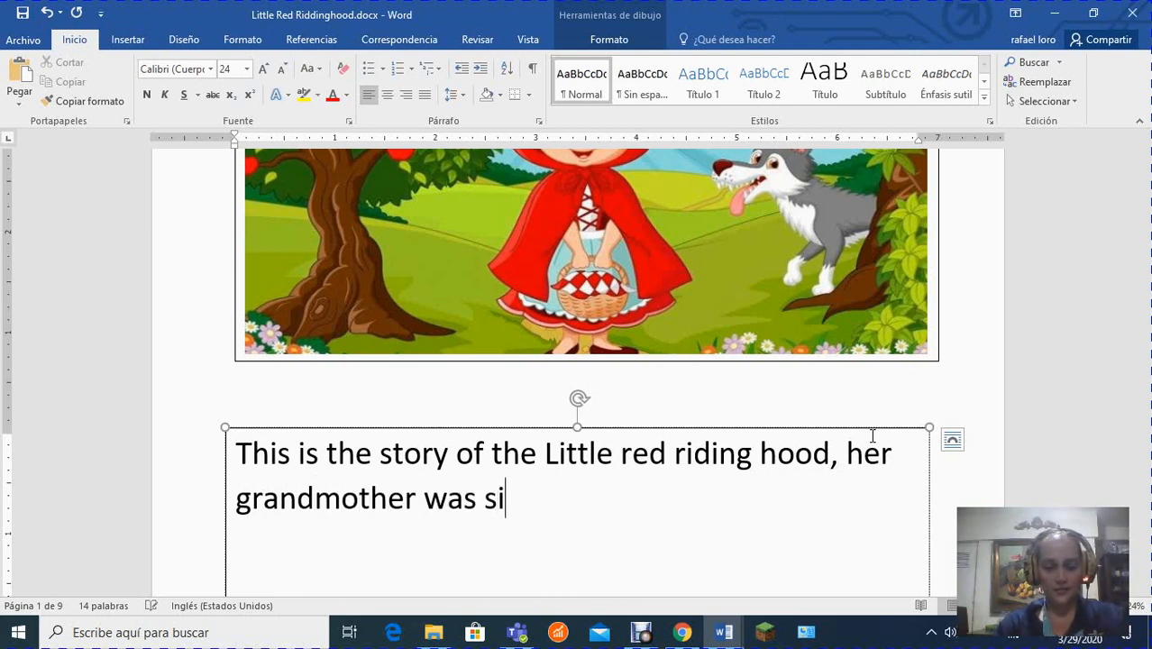
{"action": "type", "text": "ck"}
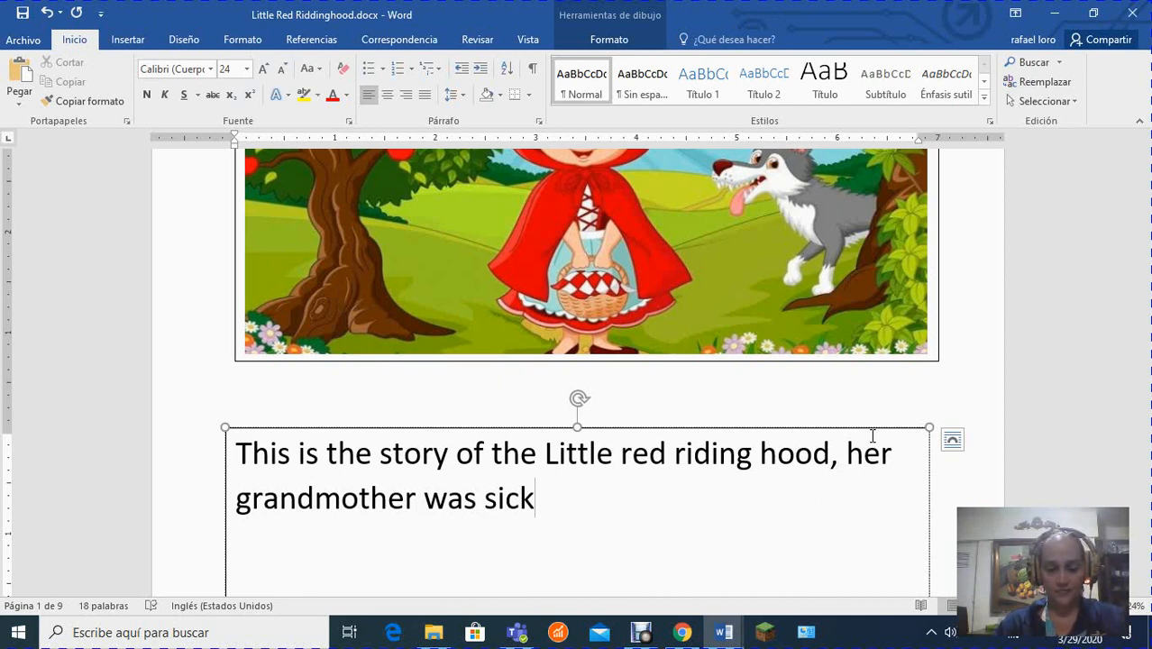
{"action": "type", "text": "."}
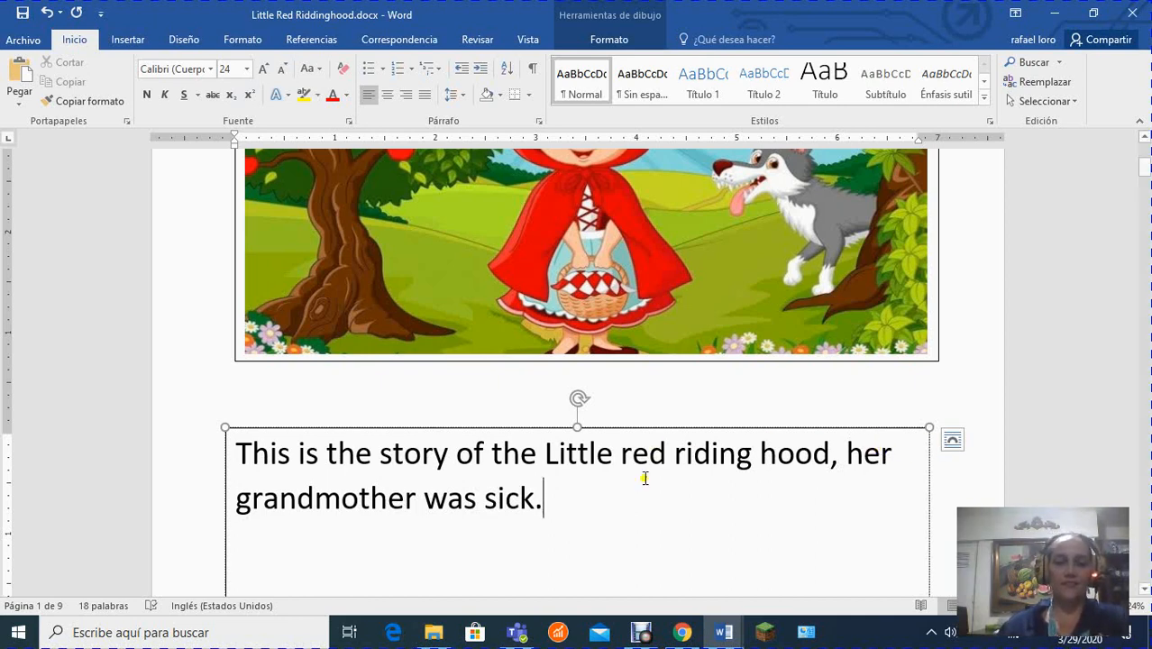
Replace the flagged "hood," in the story sentence with the suggested correction "hood;".
{"action": "left_click_drag", "start_coordinate": [570, 508], "coordinate": [238, 456]}
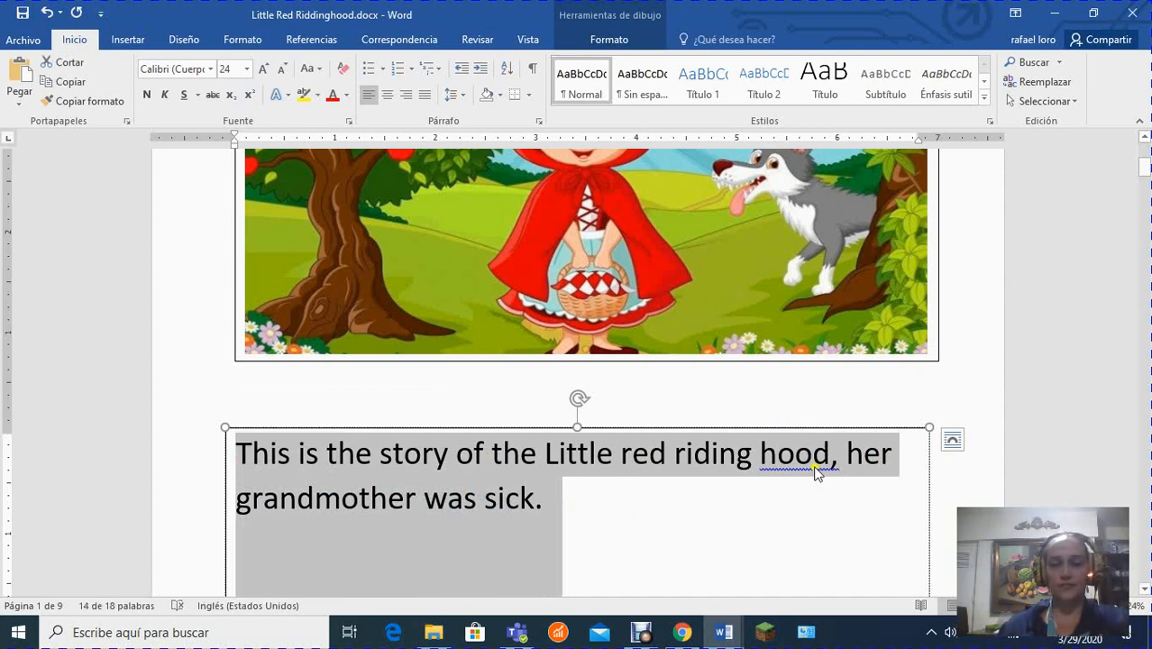
{"action": "left_click", "coordinate": [814, 461]}
{"action": "right_click", "coordinate": [827, 474]}
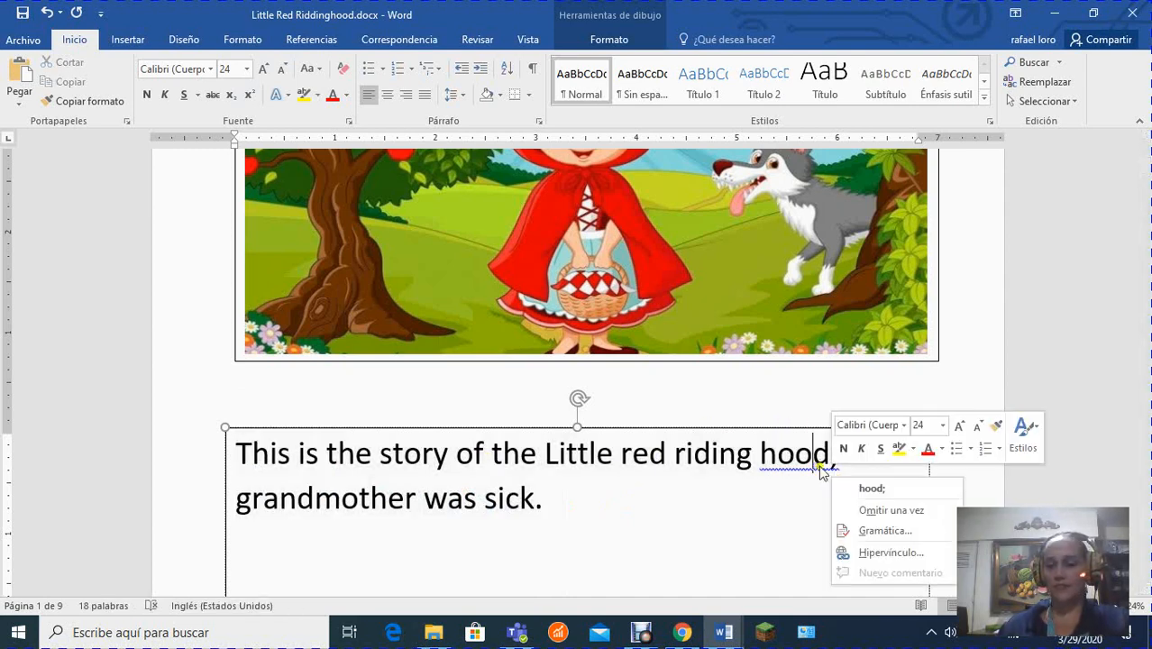
{"action": "left_click", "coordinate": [860, 493]}
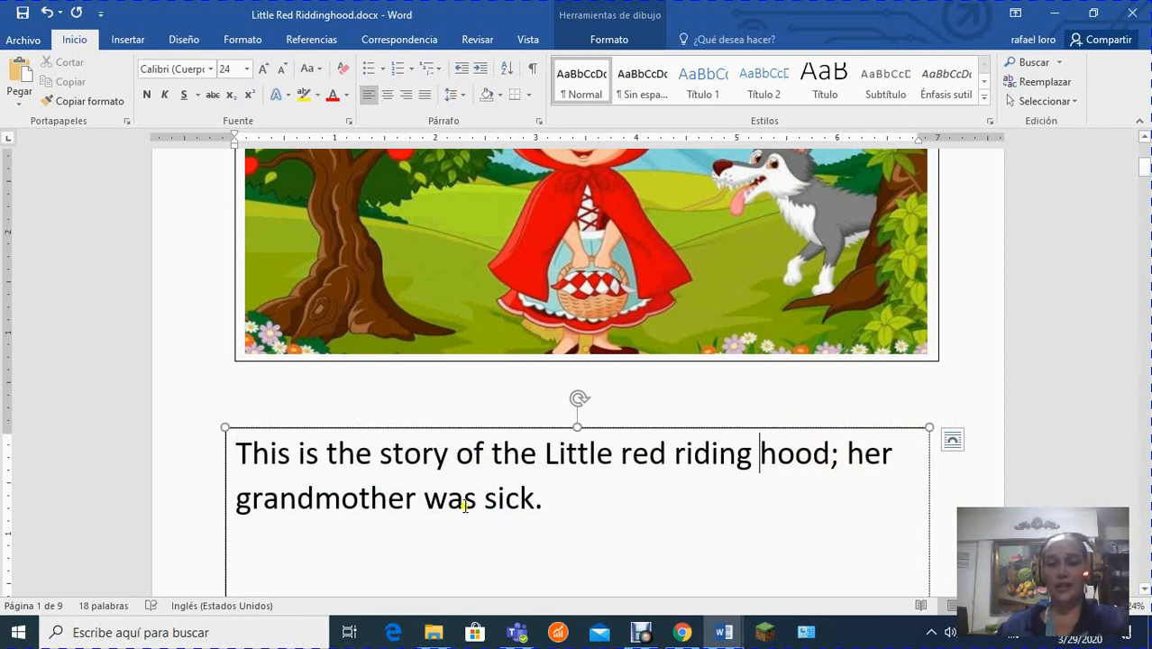
Change the font of the whole text beneath the first picture to Comic Sans MS.
{"action": "left_click_drag", "start_coordinate": [576, 502], "coordinate": [218, 440]}
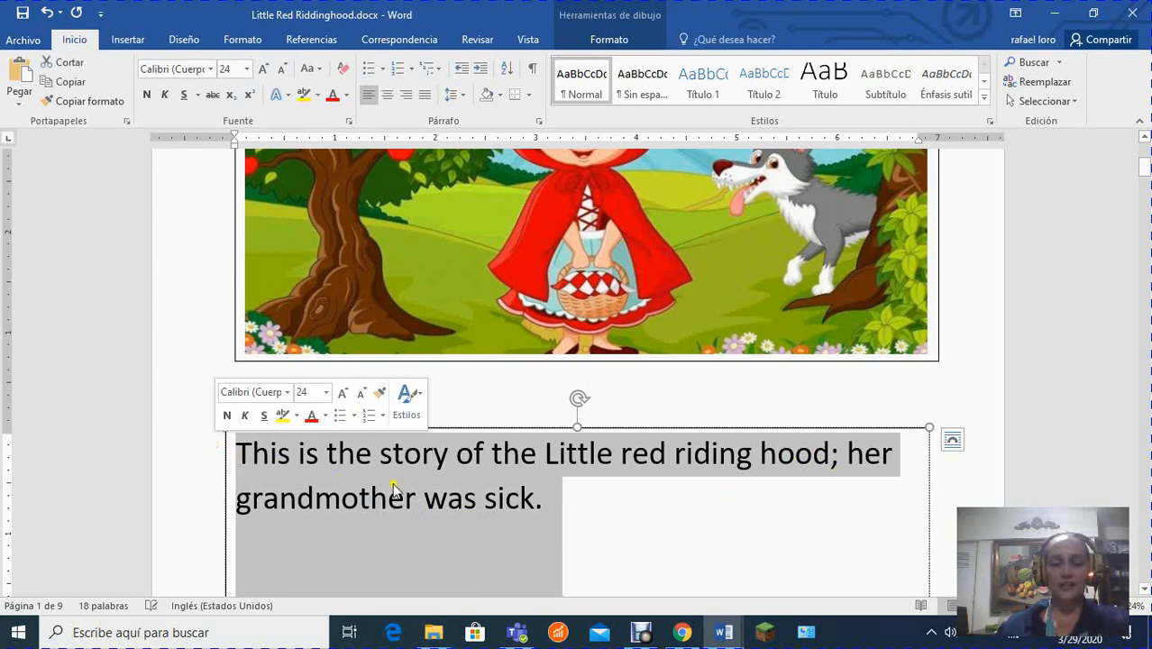
{"action": "left_click", "coordinate": [210, 70]}
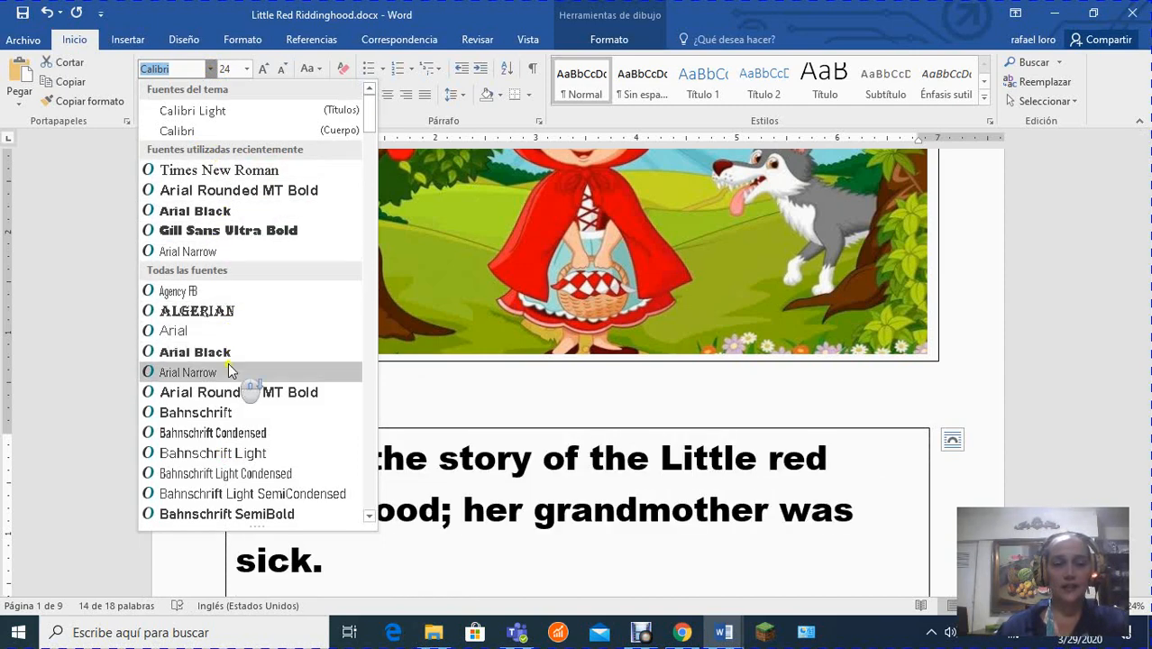
{"action": "scroll", "coordinate": [228, 362], "scroll_direction": "down", "scroll_amount": 5}
{"action": "scroll", "coordinate": [226, 365], "scroll_direction": "down", "scroll_amount": 13}
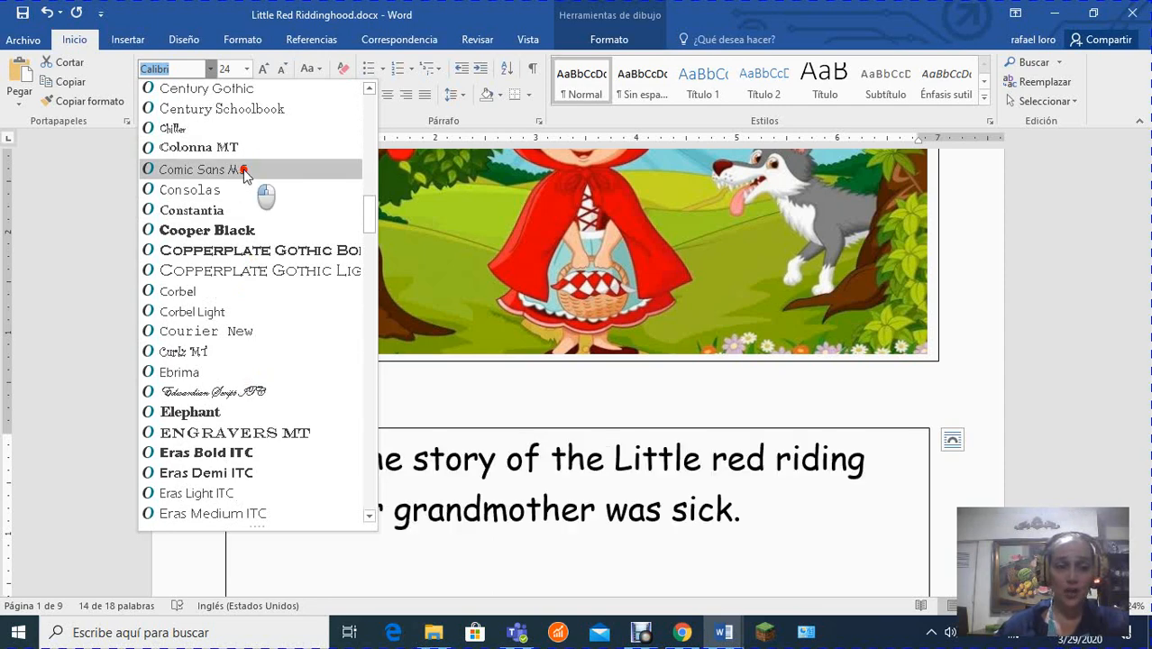
{"action": "left_click", "coordinate": [243, 170]}
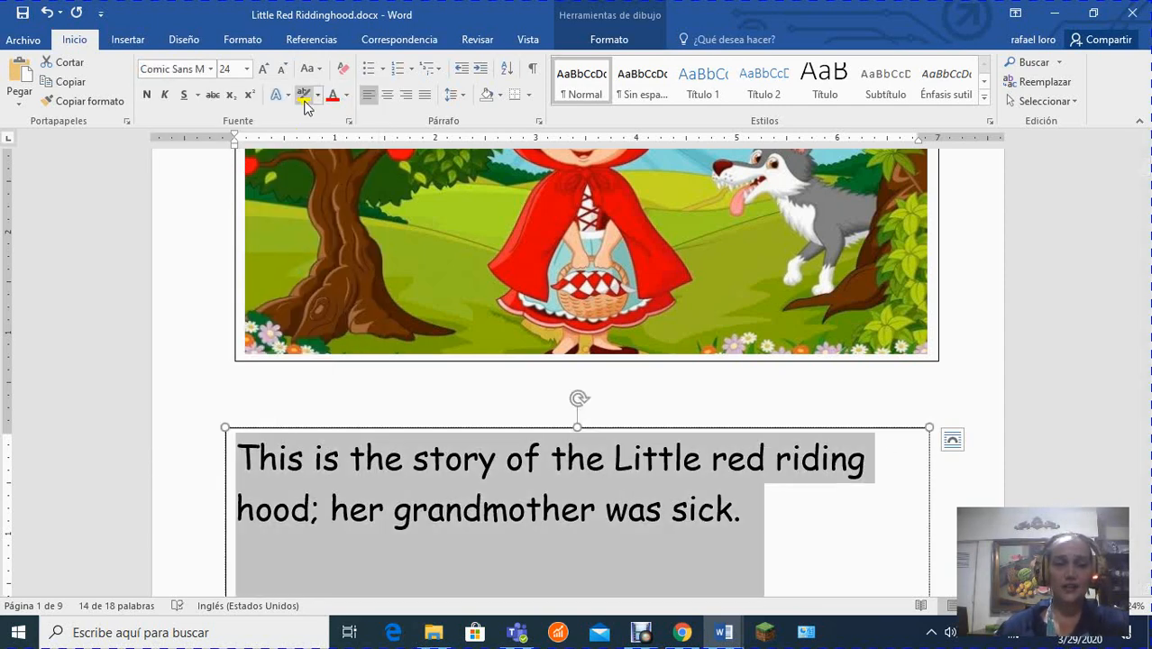
Try dark green as the font color of the first picture's text and replace it with standard green.
{"action": "left_click", "coordinate": [345, 95]}
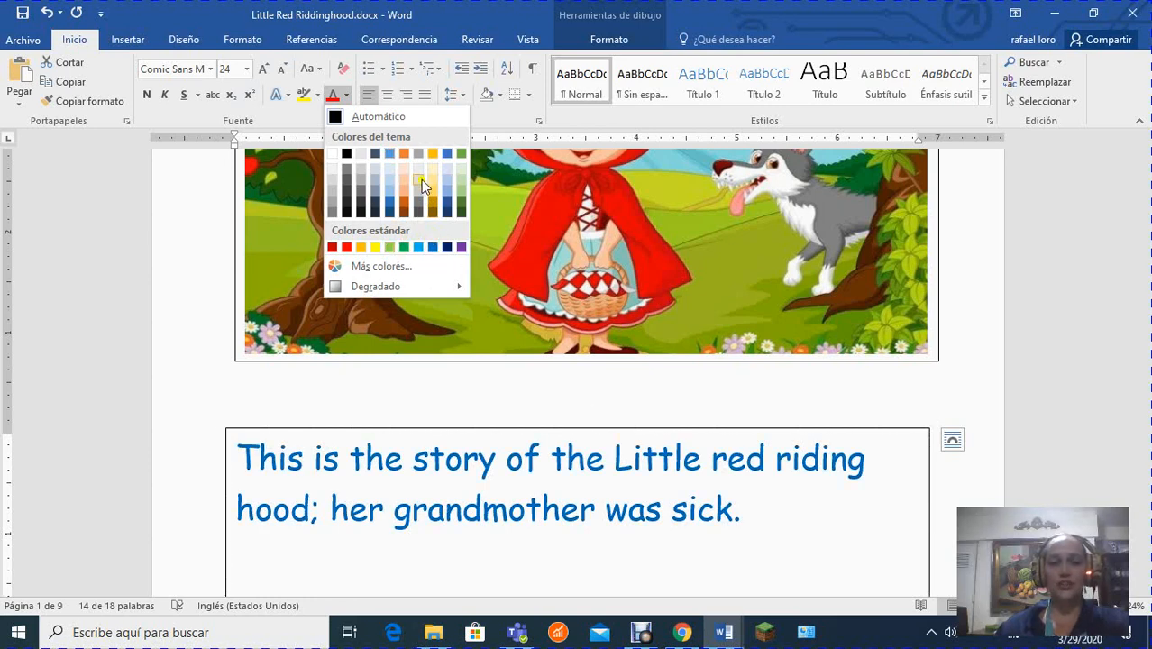
{"action": "left_click", "coordinate": [462, 209]}
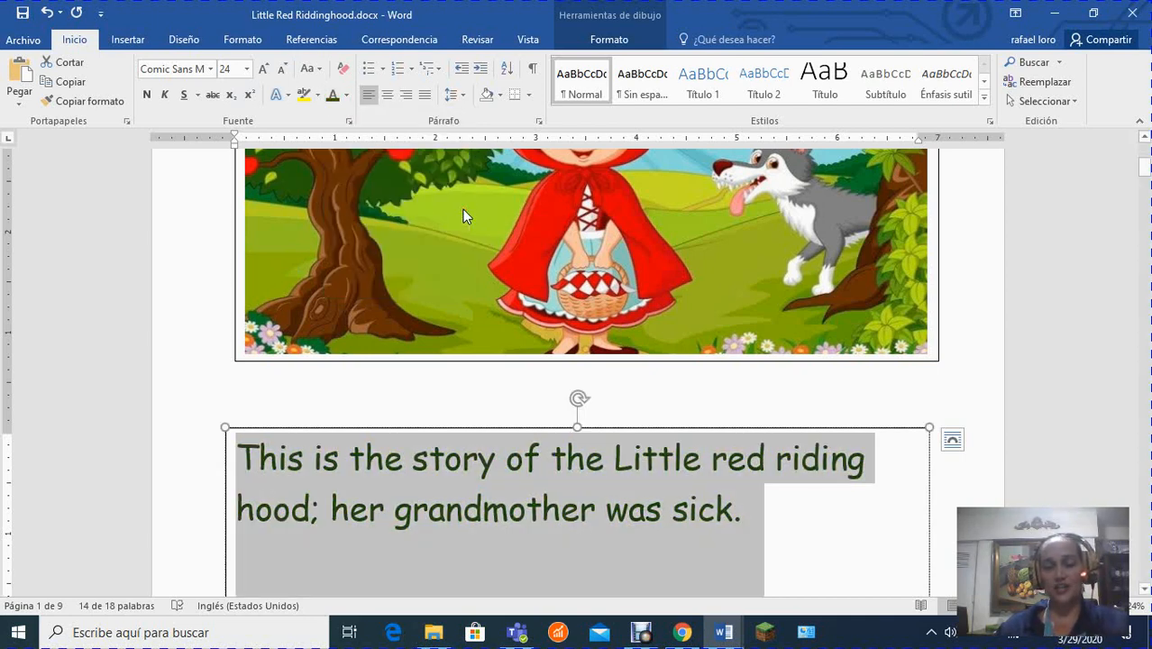
{"action": "left_click", "coordinate": [346, 95]}
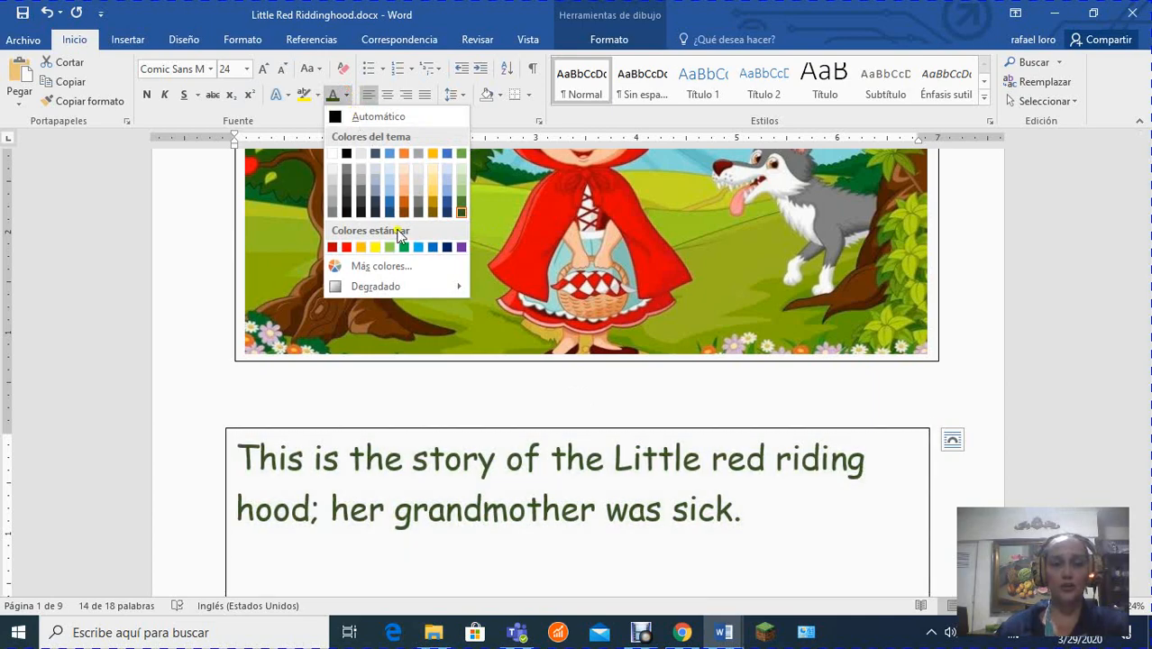
{"action": "left_click", "coordinate": [405, 249]}
{"action": "left_click", "coordinate": [743, 457]}
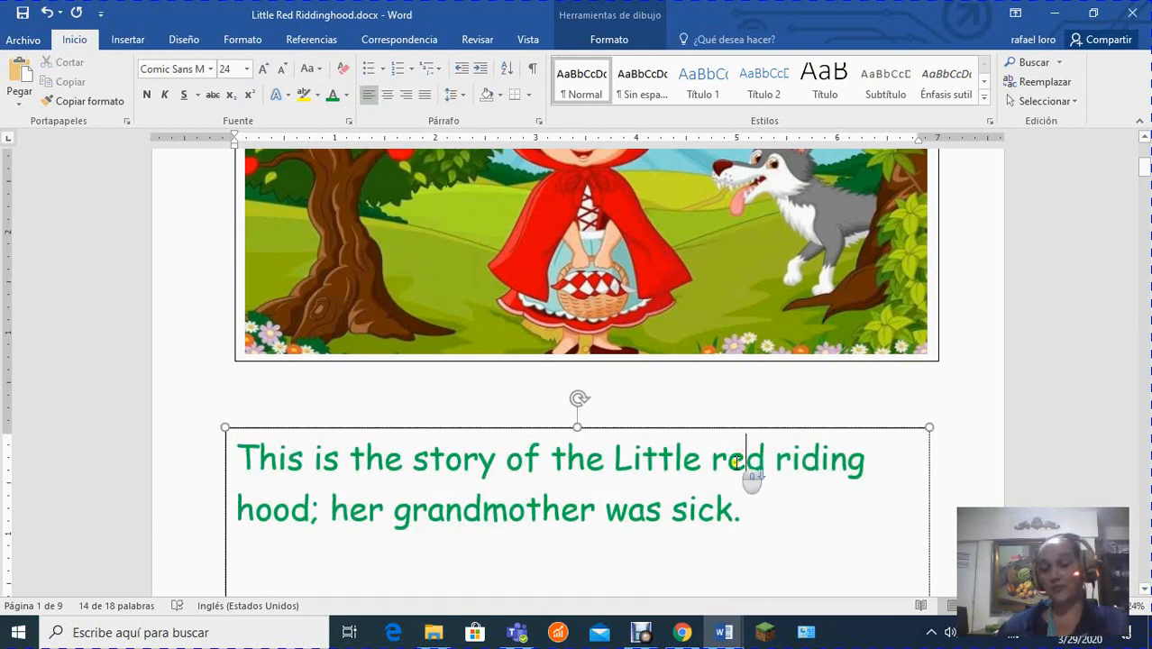
Set the font size to 24 in the empty text box beneath the second picture.
{"action": "scroll", "coordinate": [736, 466], "scroll_direction": "down", "scroll_amount": 3}
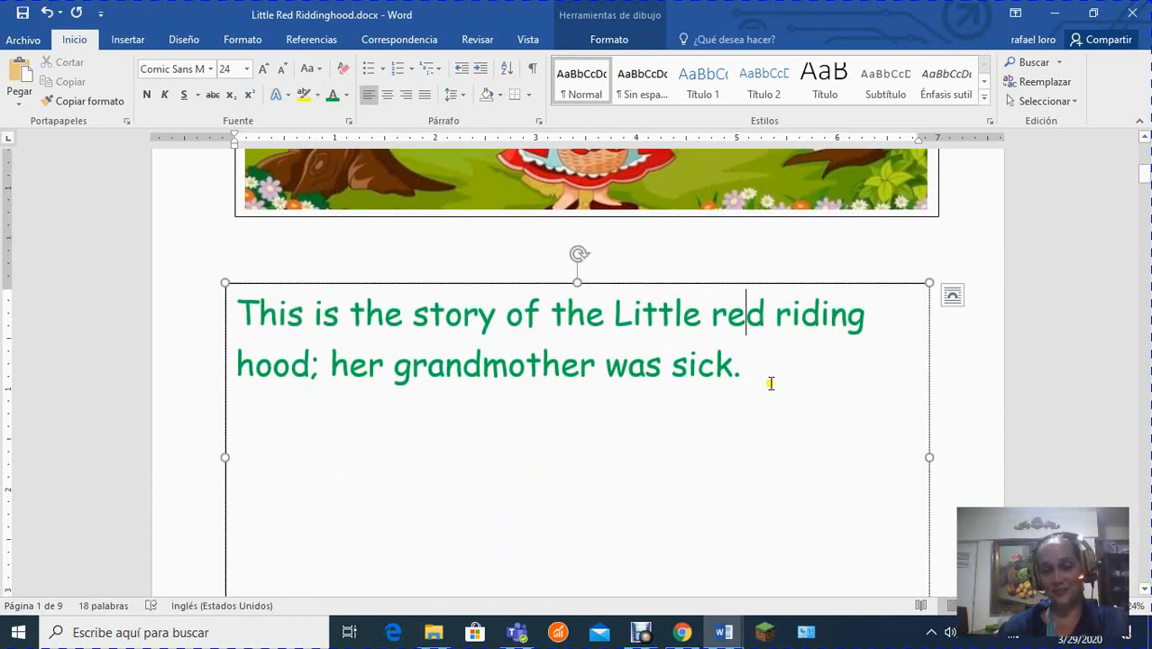
{"action": "scroll", "coordinate": [771, 383], "scroll_direction": "down", "scroll_amount": 10}
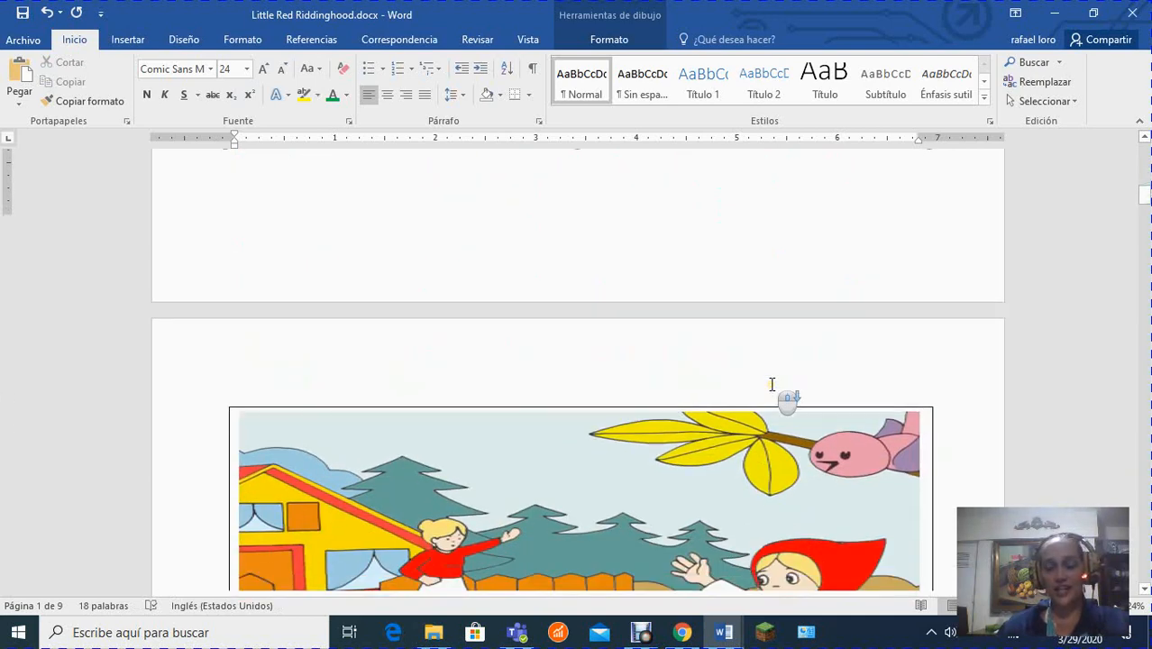
{"action": "scroll", "coordinate": [752, 423], "scroll_direction": "down", "scroll_amount": 4}
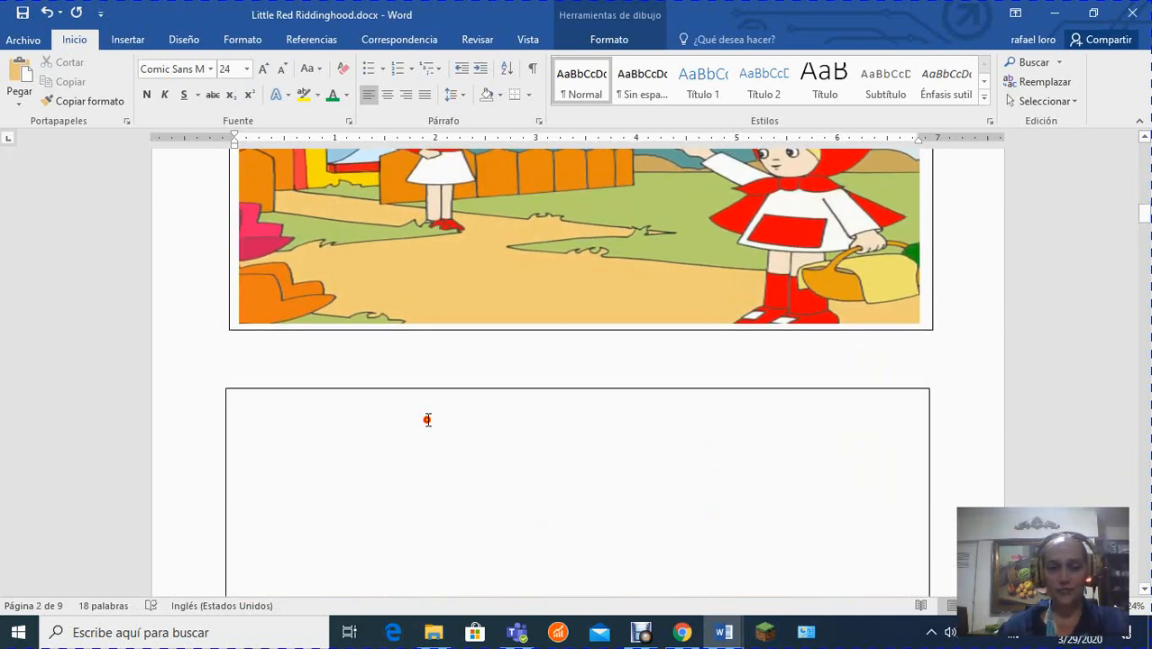
{"action": "left_click", "coordinate": [429, 418]}
{"action": "scroll", "coordinate": [429, 417], "scroll_direction": "up", "scroll_amount": 3}
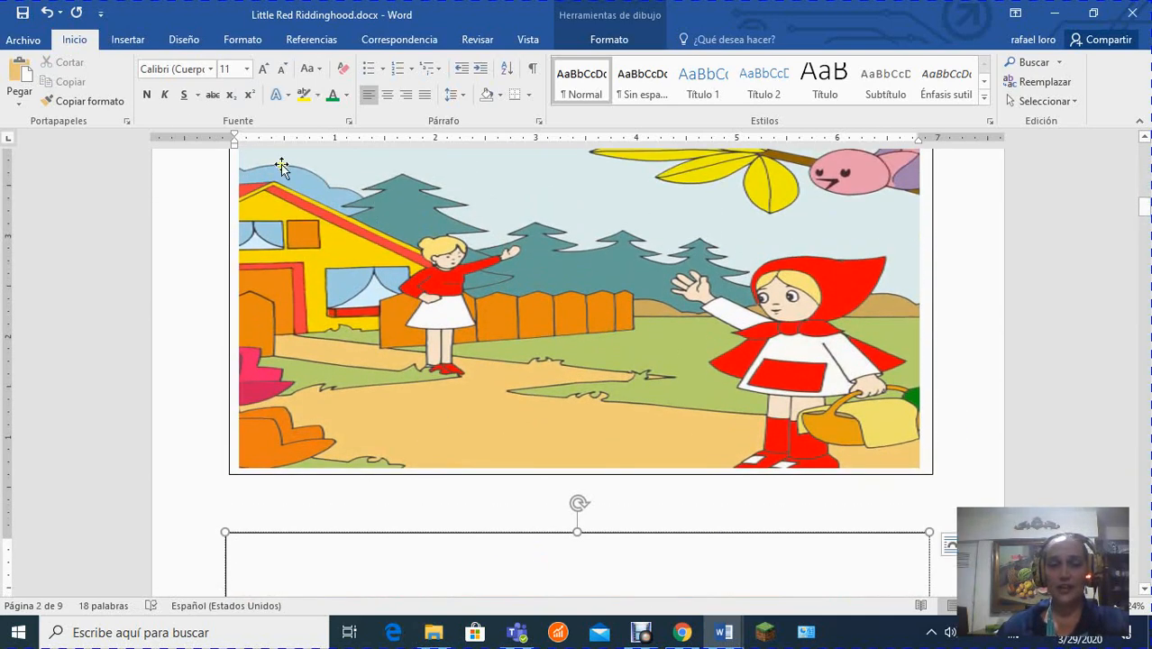
{"action": "left_click", "coordinate": [247, 69]}
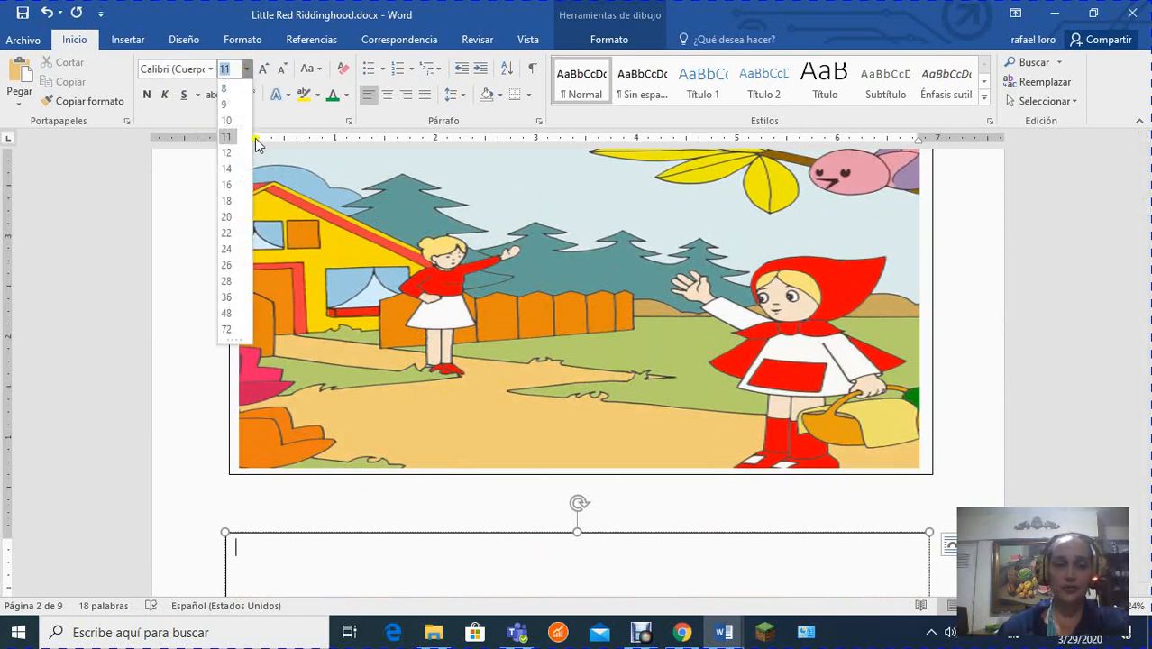
{"action": "left_click", "coordinate": [226, 248]}
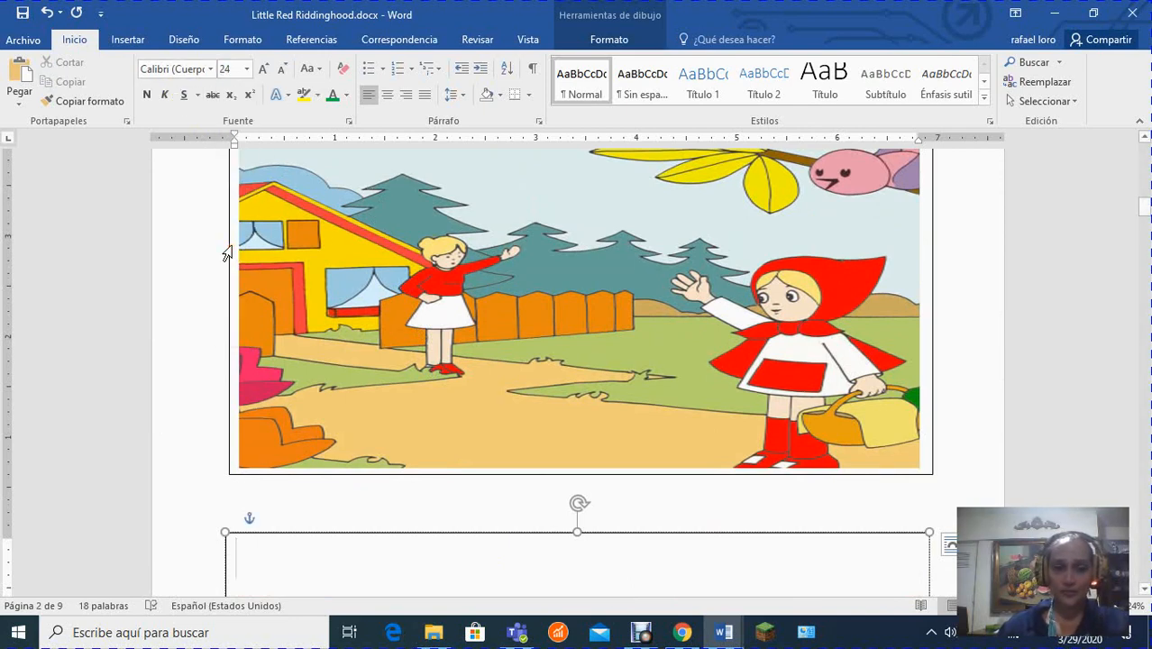
Set the font to Blackadder ITC and the font color to standard purple in the second picture's text box.
{"action": "left_click", "coordinate": [210, 69]}
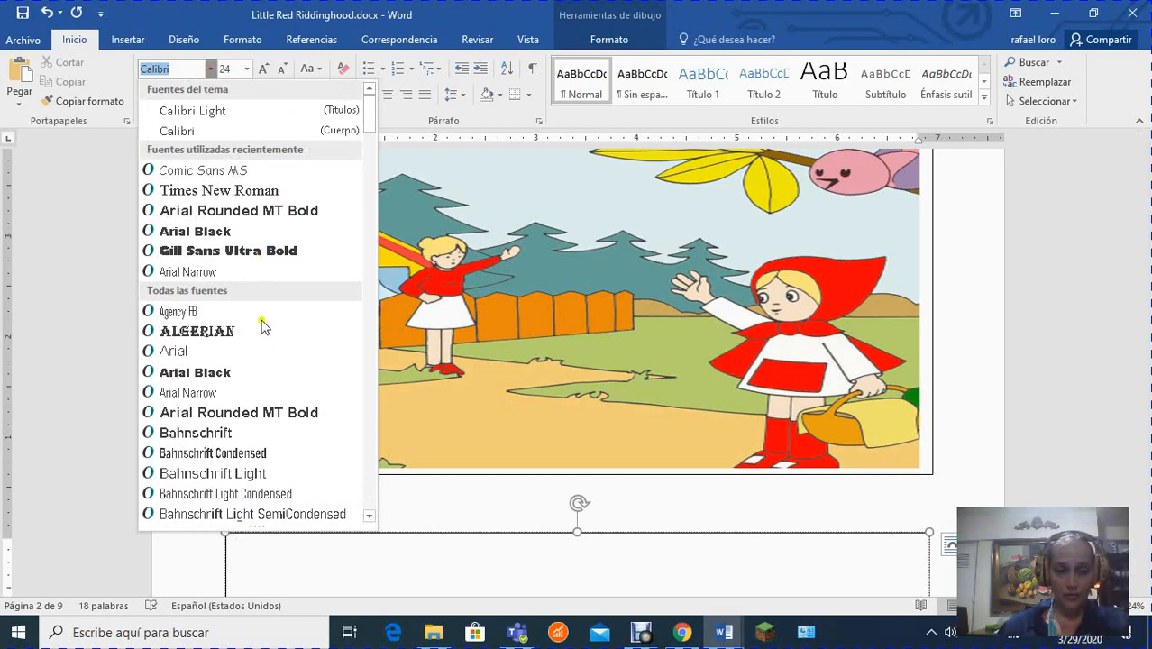
{"action": "scroll", "coordinate": [246, 409], "scroll_direction": "down", "scroll_amount": 12}
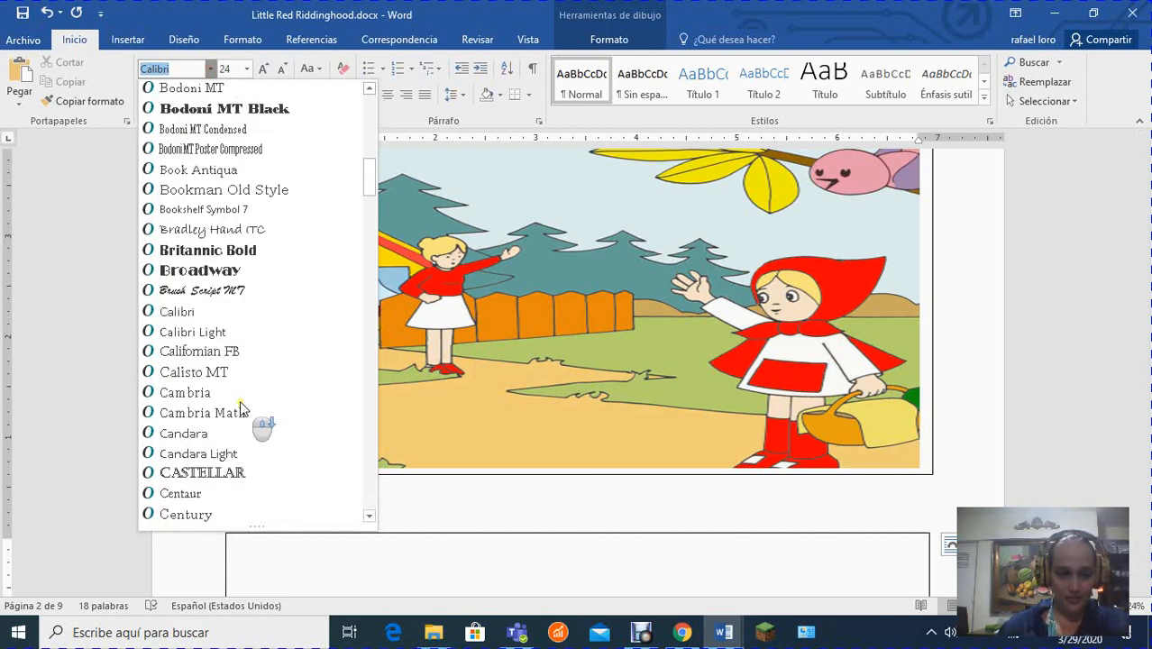
{"action": "scroll", "coordinate": [241, 410], "scroll_direction": "up", "scroll_amount": 5}
{"action": "left_click", "coordinate": [206, 309]}
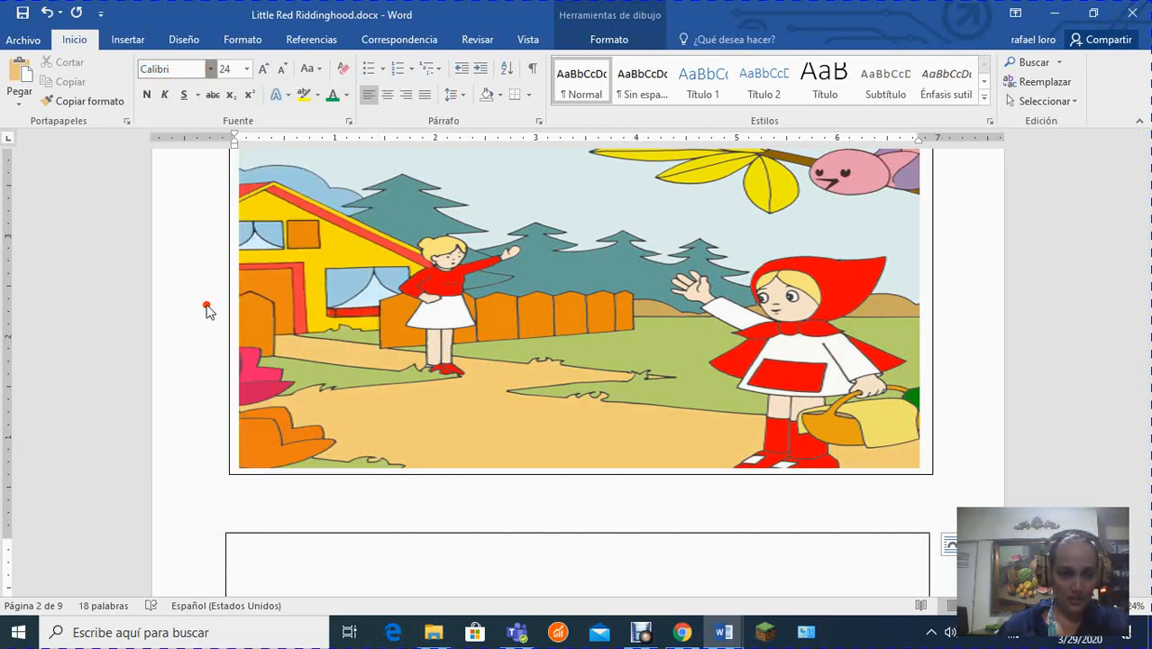
{"action": "left_click", "coordinate": [237, 556]}
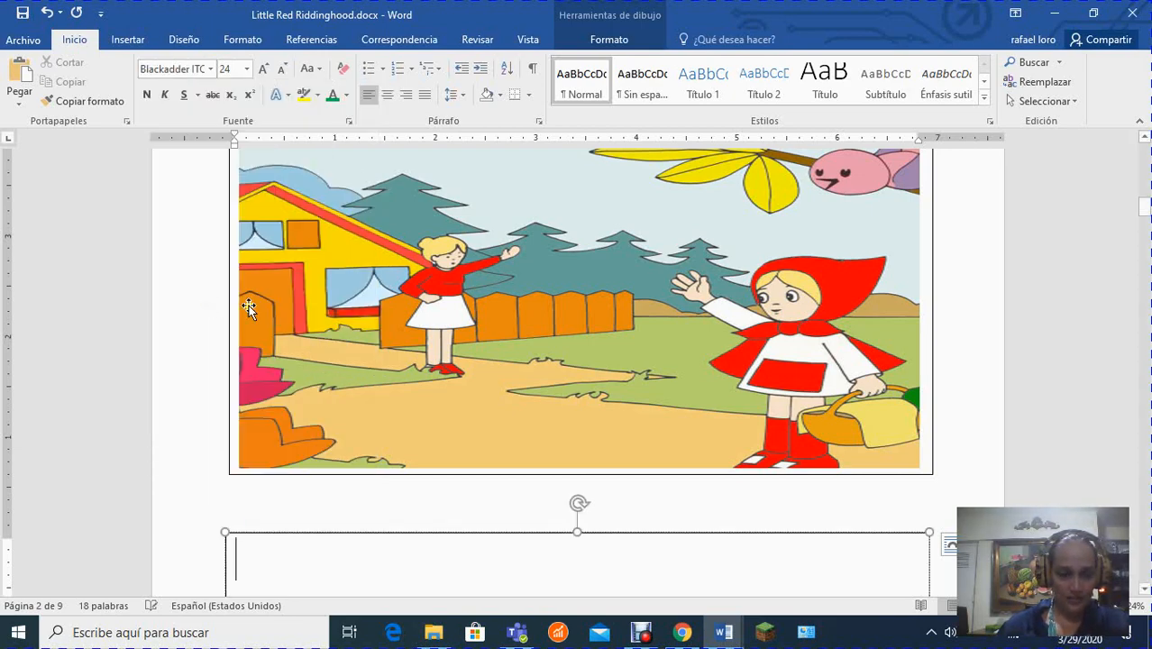
{"action": "left_click", "coordinate": [345, 95]}
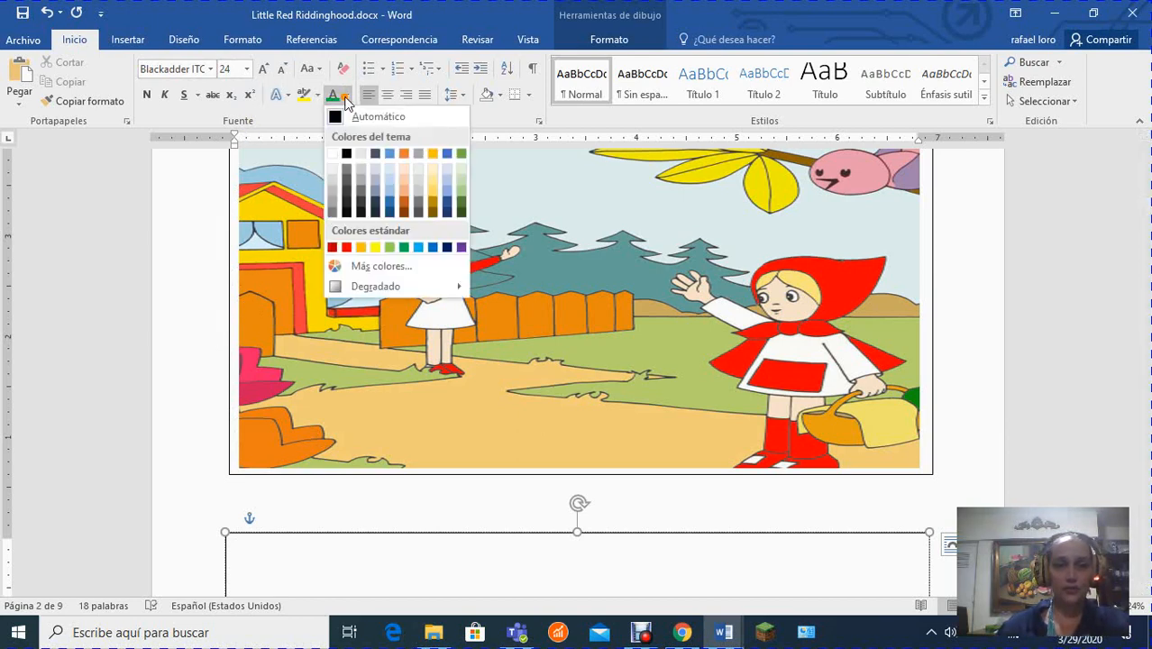
{"action": "left_click", "coordinate": [460, 247]}
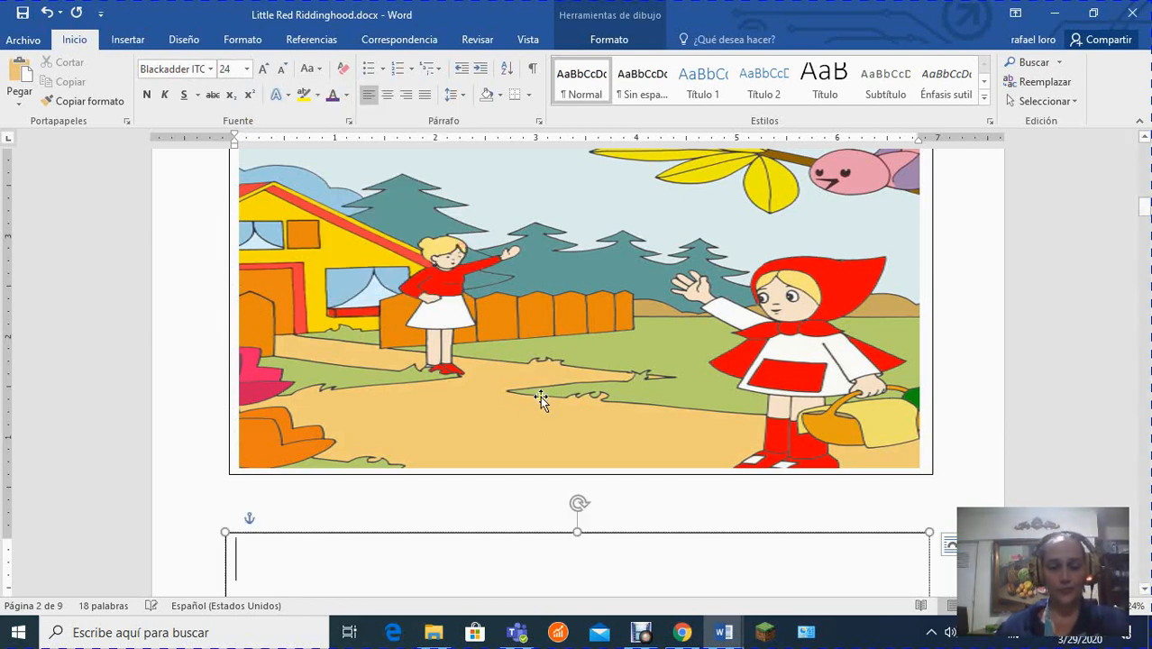
Write "Her mother sent her with some food for her grandmother that lived in the Woods." in the second picture's text box.
{"action": "type", "text": "Her "}
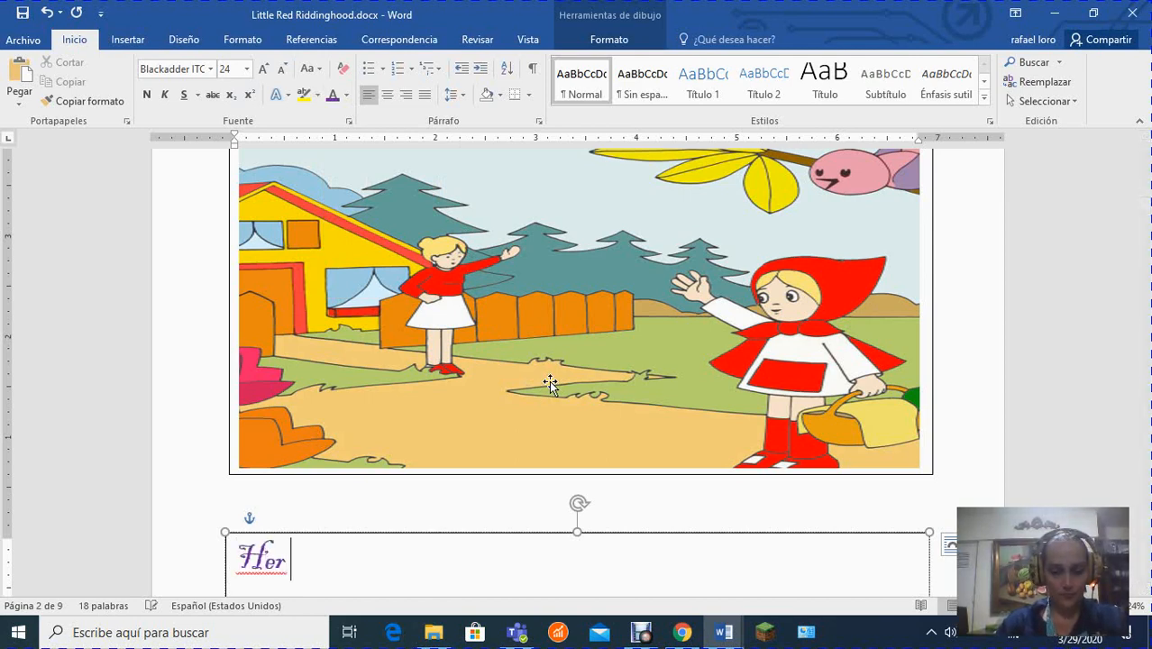
{"action": "type", "text": "mother s"}
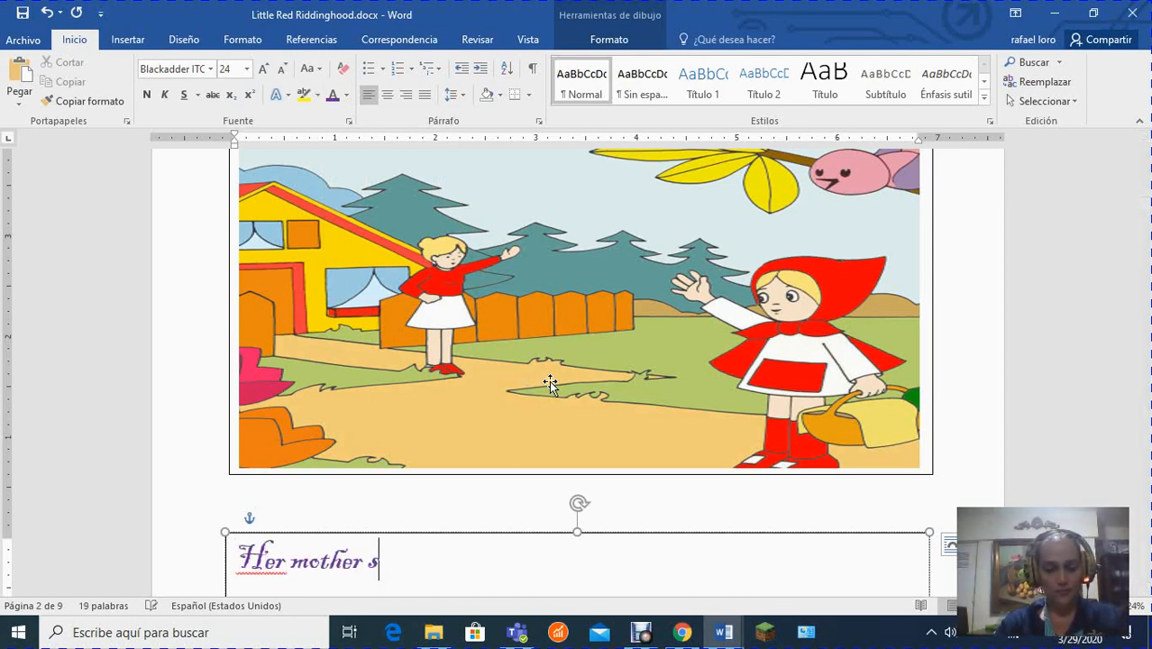
{"action": "type", "text": "ent her "}
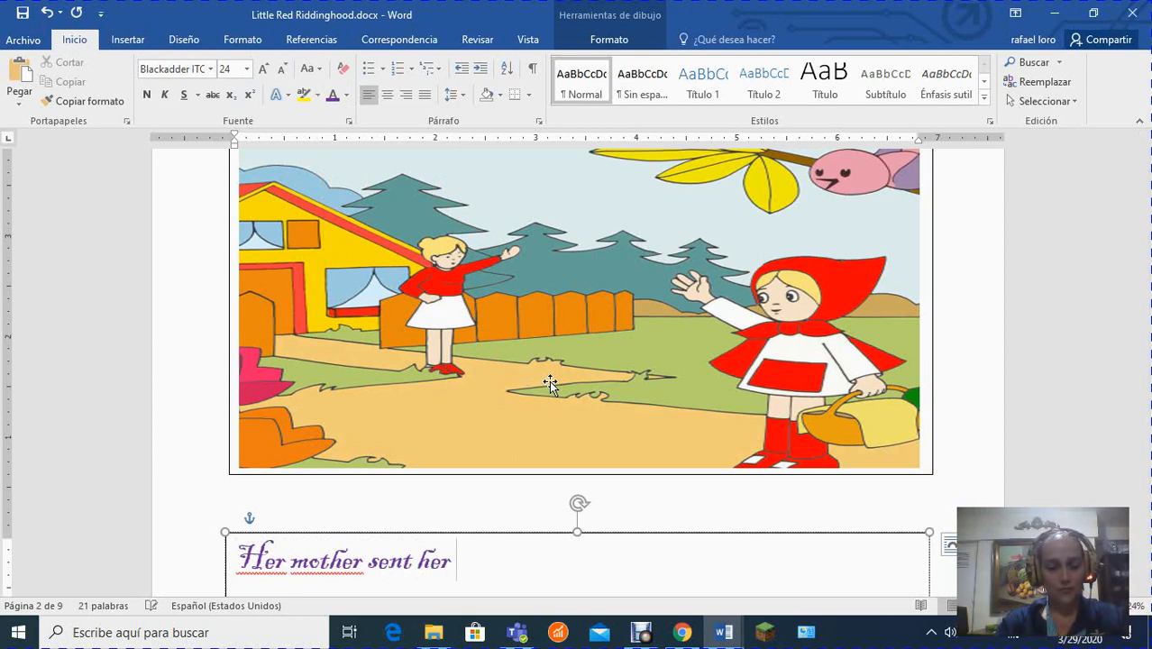
{"action": "type", "text": "with"}
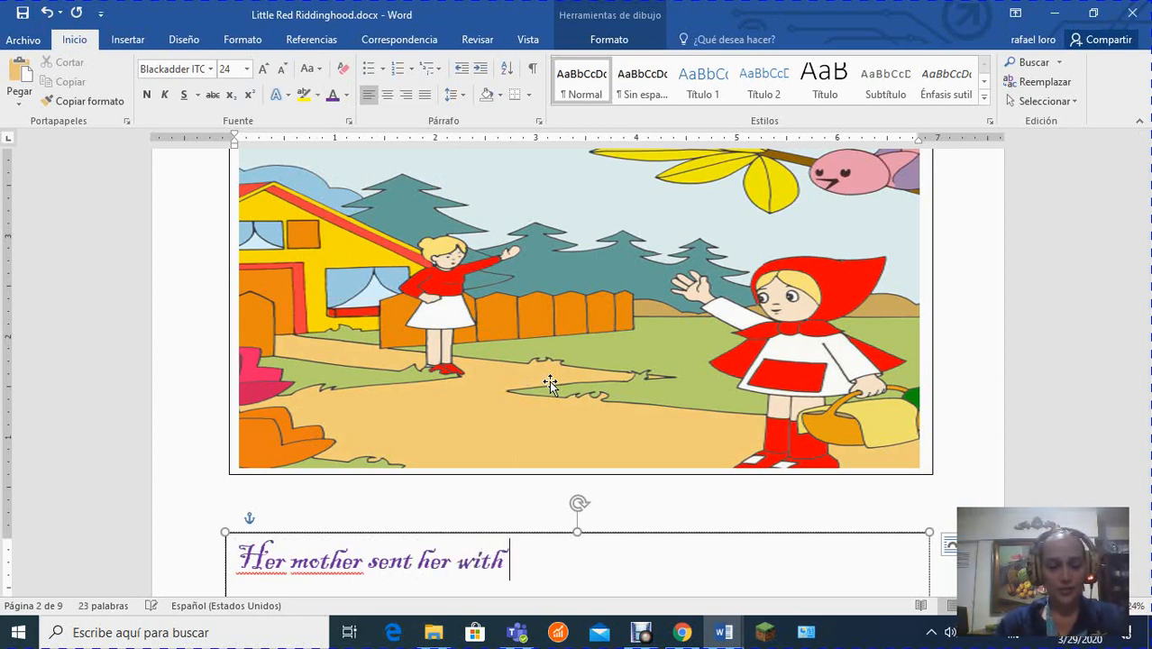
{"action": "type", "text": " some food"}
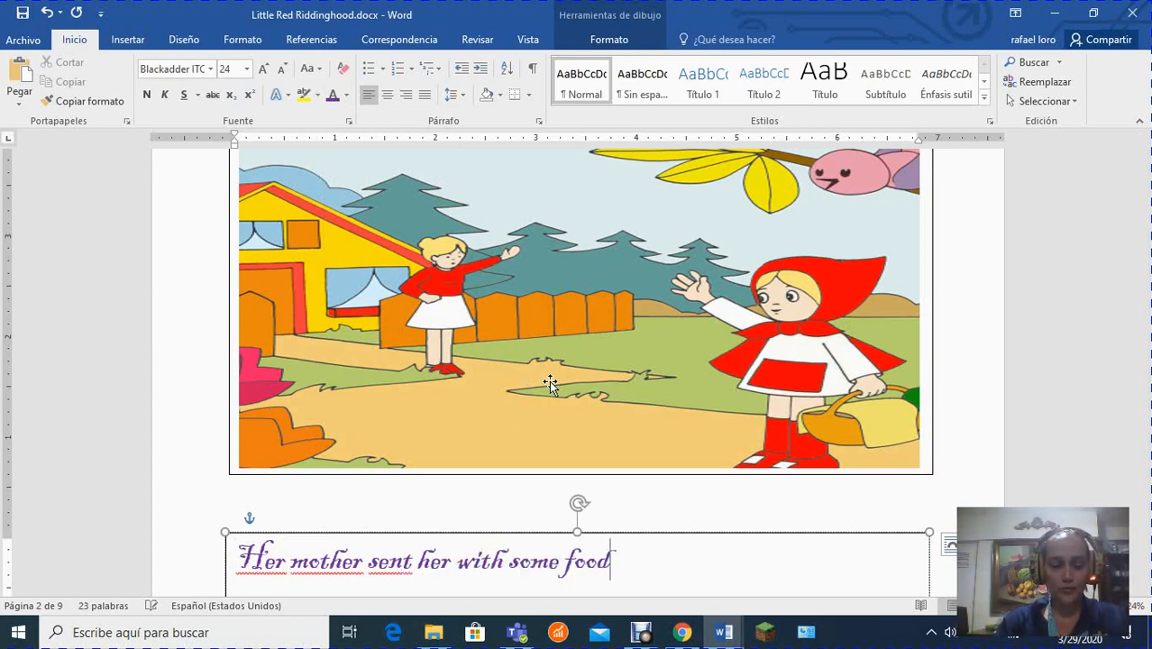
{"action": "type", "text": " for her grand"}
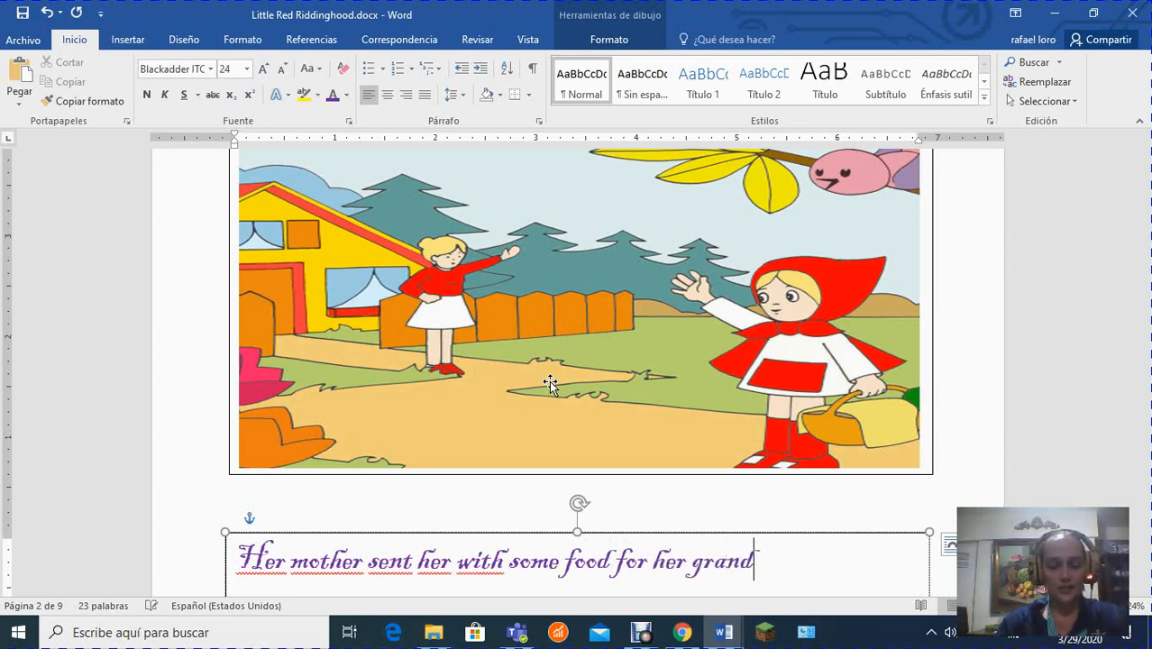
{"action": "type", "text": "mother th"}
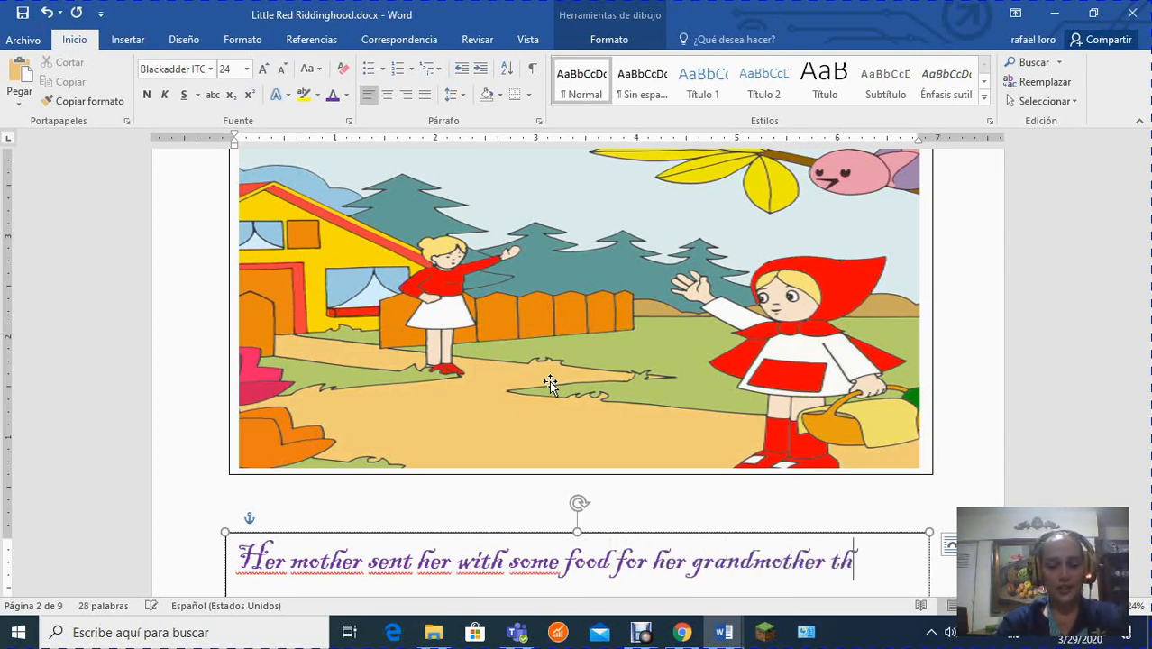
{"action": "type", "text": "at lived"}
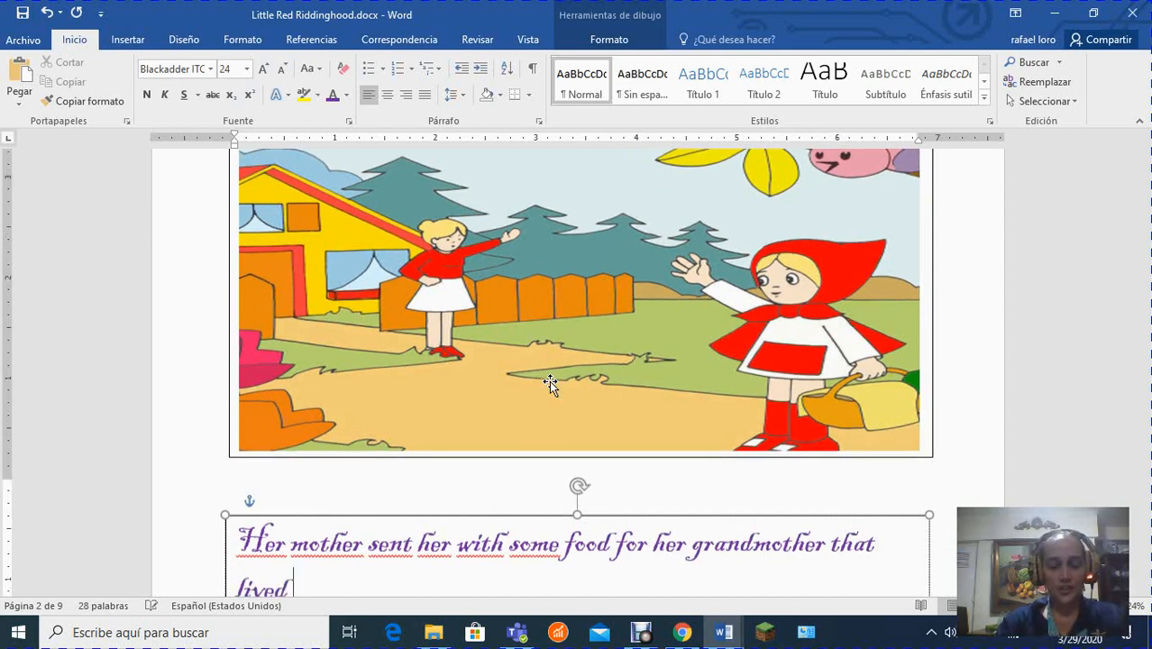
{"action": "type", "text": " in the wood"}
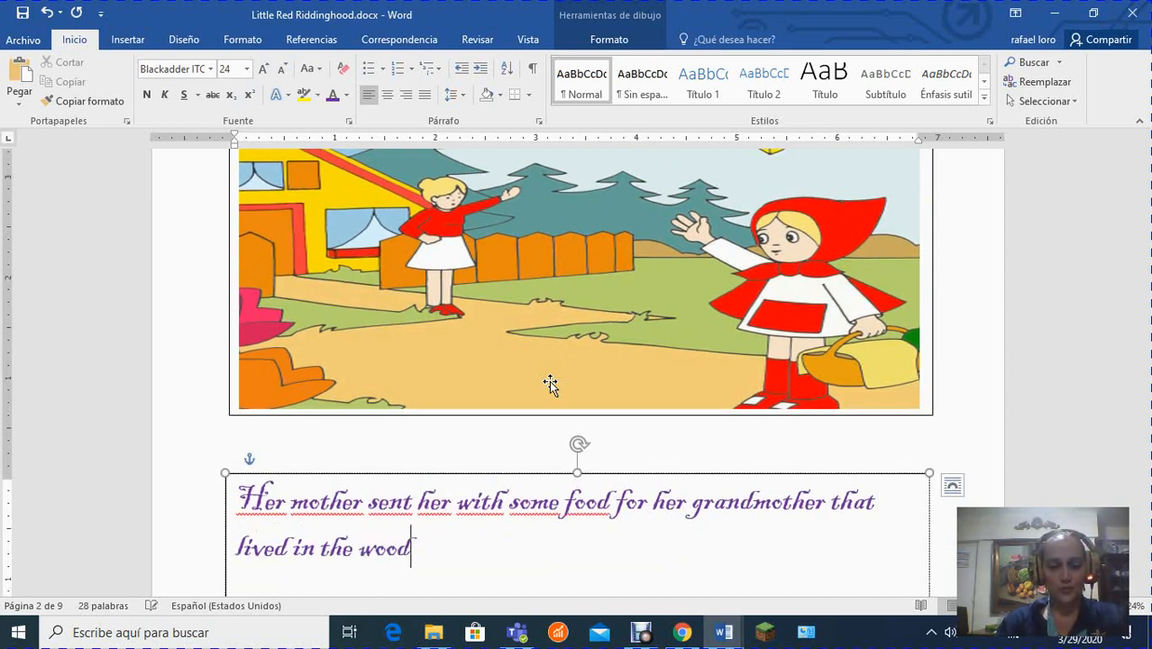
{"action": "type", "text": "s"}
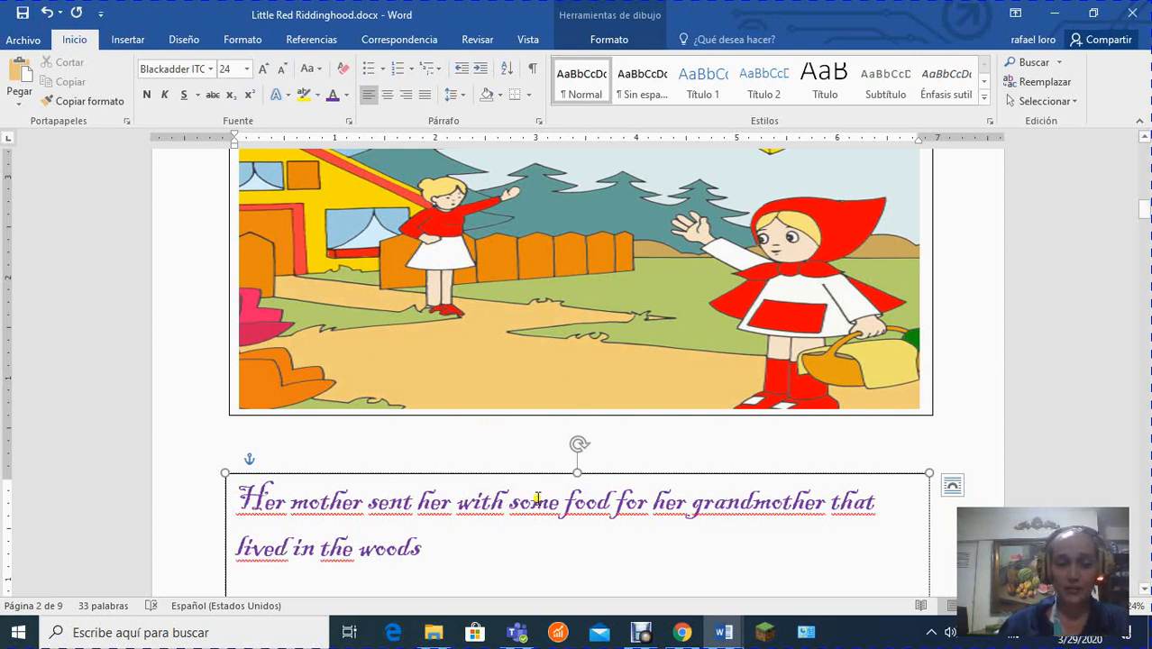
{"action": "type", "text": "."}
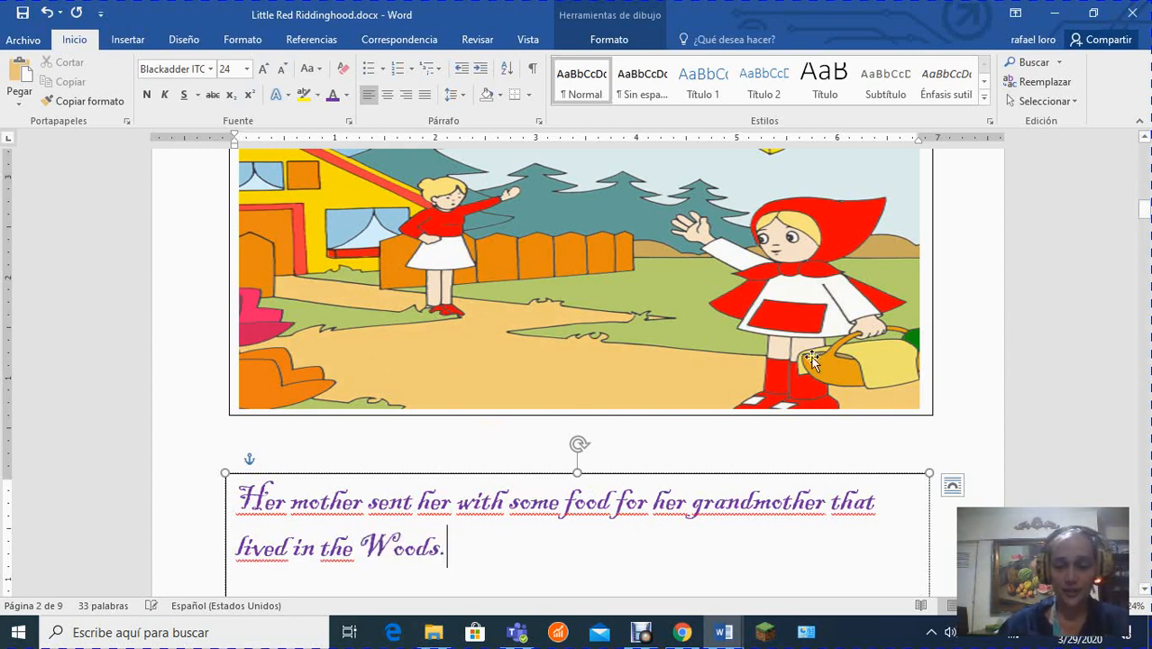
Review the second picture's finished text, look over the remaining story pages with their empty text boxes, and return to the first page.
{"action": "scroll", "coordinate": [640, 488], "scroll_direction": "down", "scroll_amount": 3}
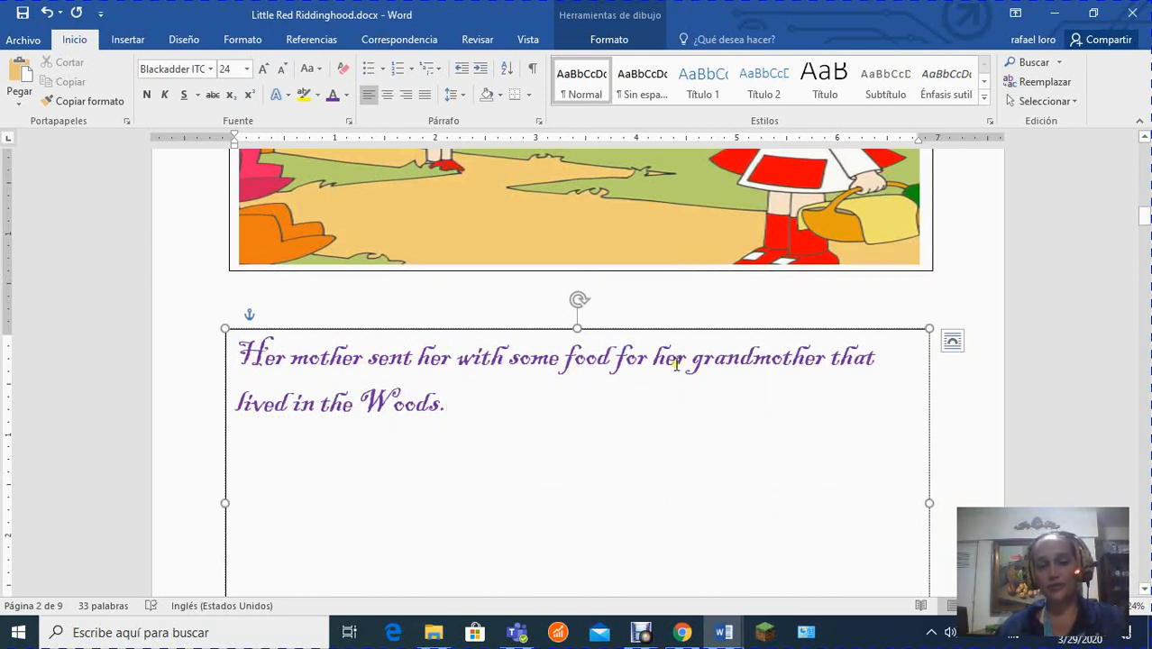
{"action": "scroll", "coordinate": [652, 383], "scroll_direction": "down", "scroll_amount": 3}
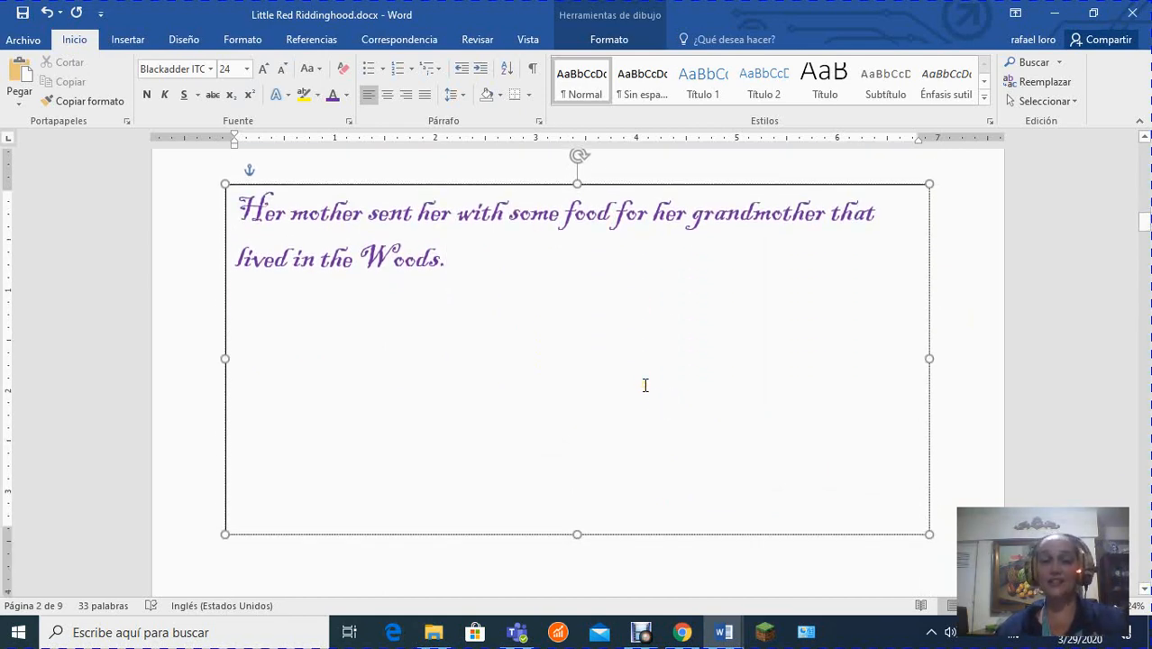
{"action": "scroll", "coordinate": [646, 385], "scroll_direction": "up", "scroll_amount": 5}
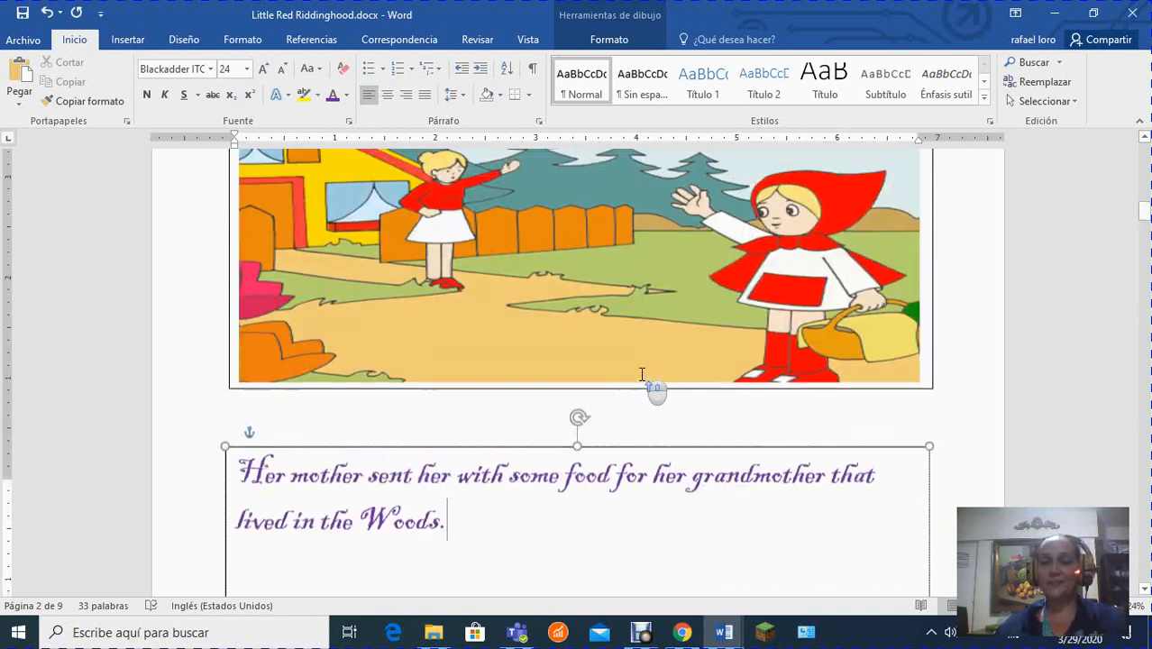
{"action": "scroll", "coordinate": [644, 379], "scroll_direction": "down", "scroll_amount": 7}
{"action": "scroll", "coordinate": [642, 371], "scroll_direction": "down", "scroll_amount": 15}
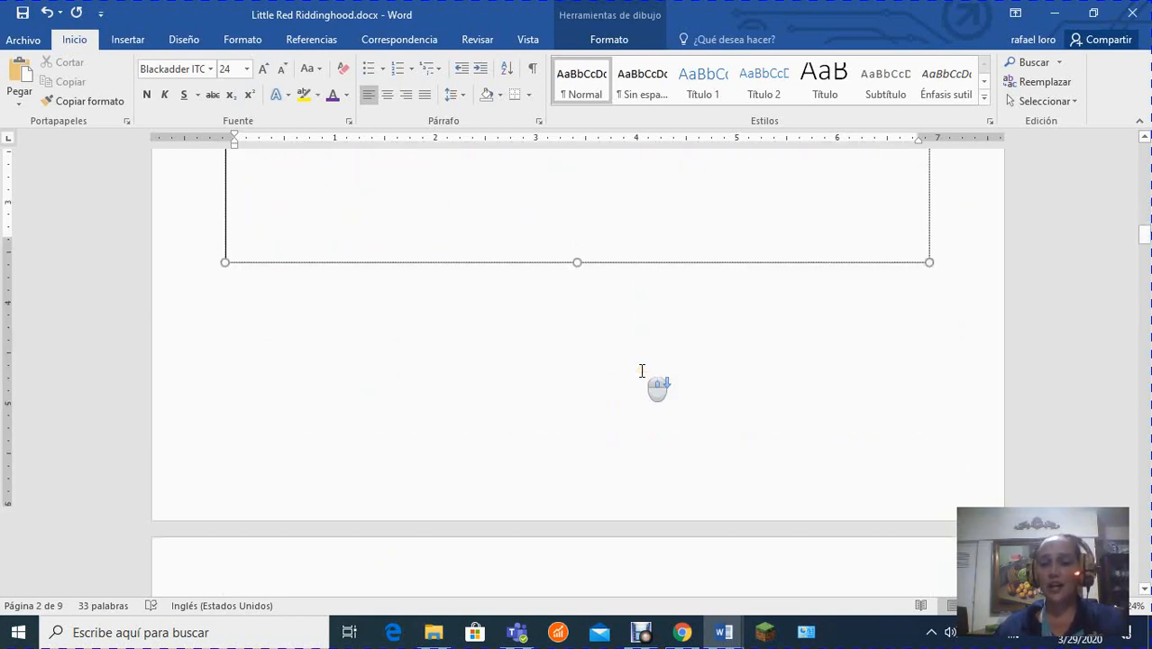
{"action": "scroll", "coordinate": [640, 374], "scroll_direction": "down", "scroll_amount": 1}
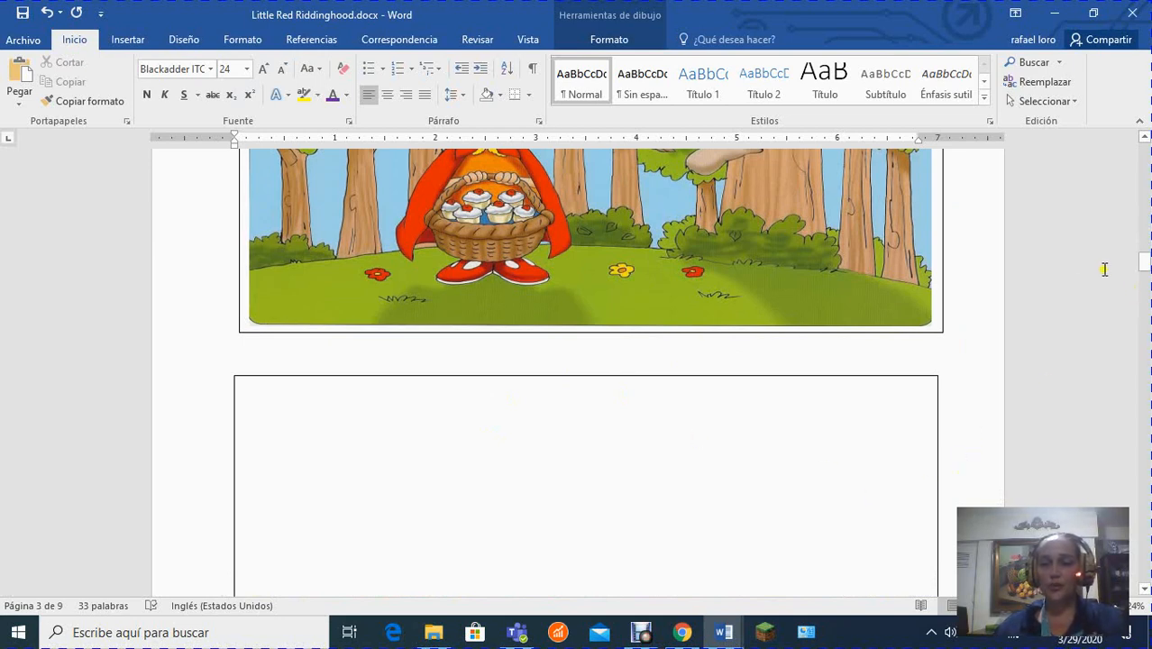
{"action": "left_click", "coordinate": [1049, 312]}
{"action": "scroll", "coordinate": [948, 324], "scroll_direction": "down", "scroll_amount": 6}
{"action": "scroll", "coordinate": [948, 320], "scroll_direction": "up", "scroll_amount": 9}
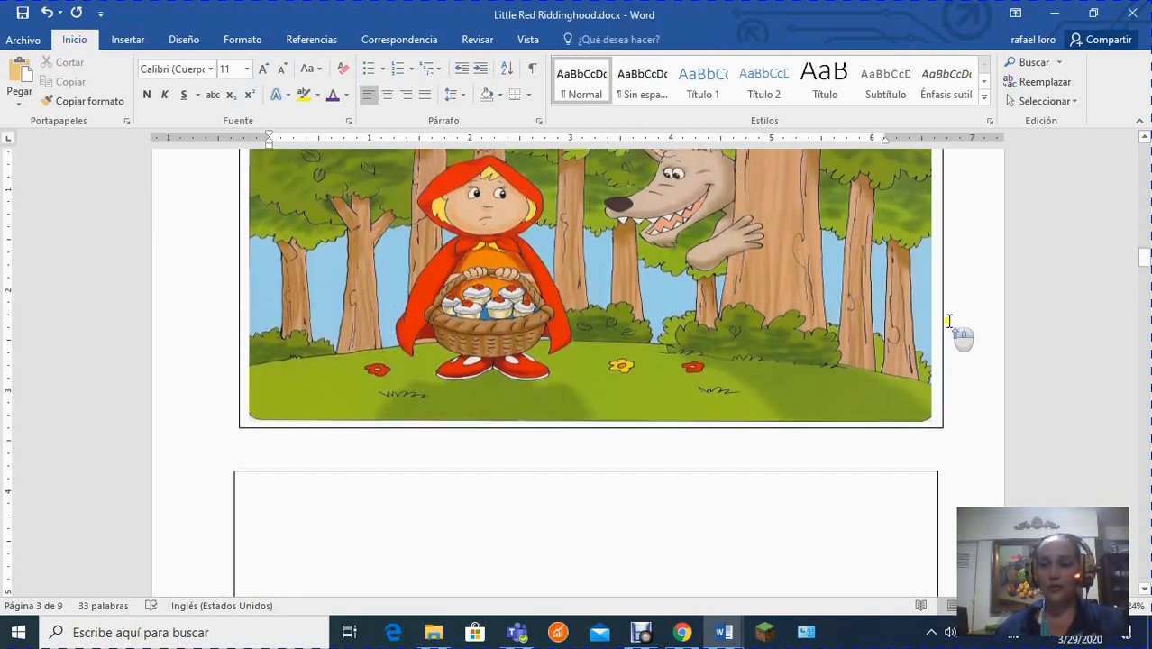
{"action": "scroll", "coordinate": [948, 320], "scroll_direction": "up", "scroll_amount": 7}
{"action": "left_click_drag", "start_coordinate": [1147, 259], "coordinate": [1145, 393]}
{"action": "left_click_drag", "start_coordinate": [1145, 442], "coordinate": [1147, 162]}
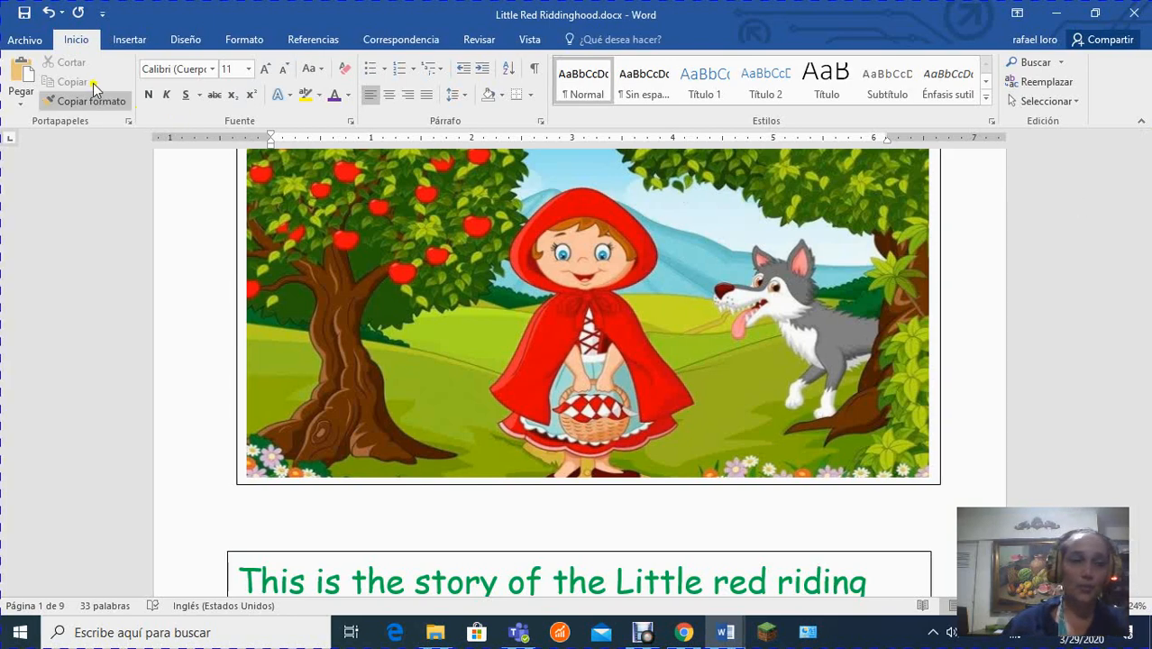
{"action": "left_click", "coordinate": [25, 40]}
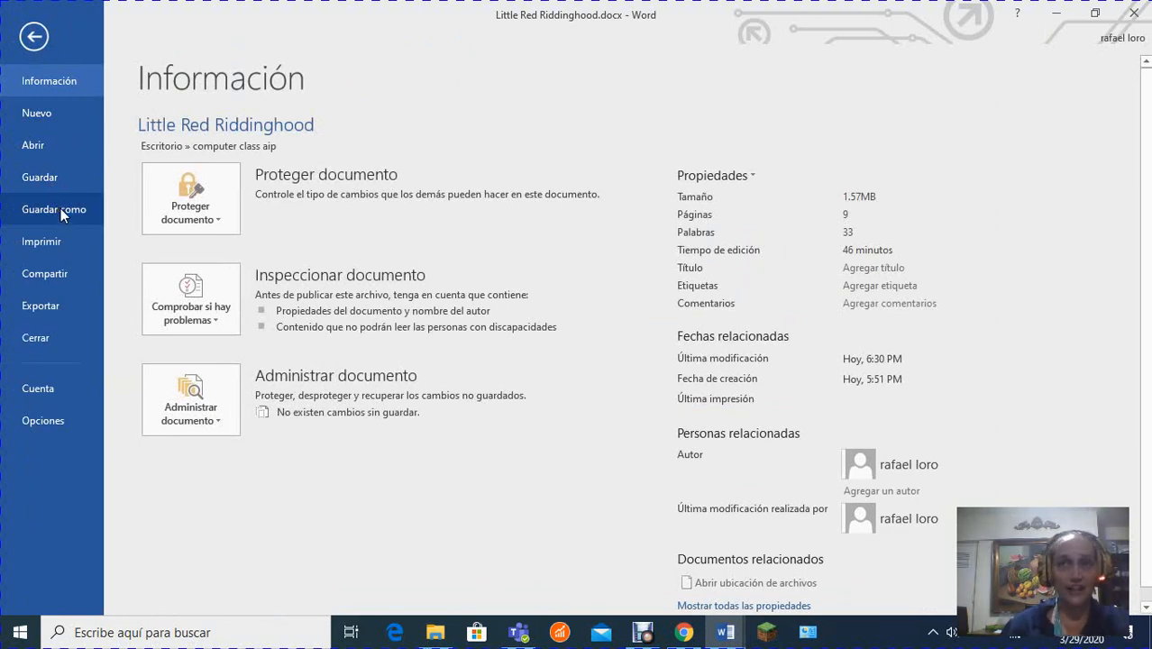
{"action": "left_click", "coordinate": [34, 37]}
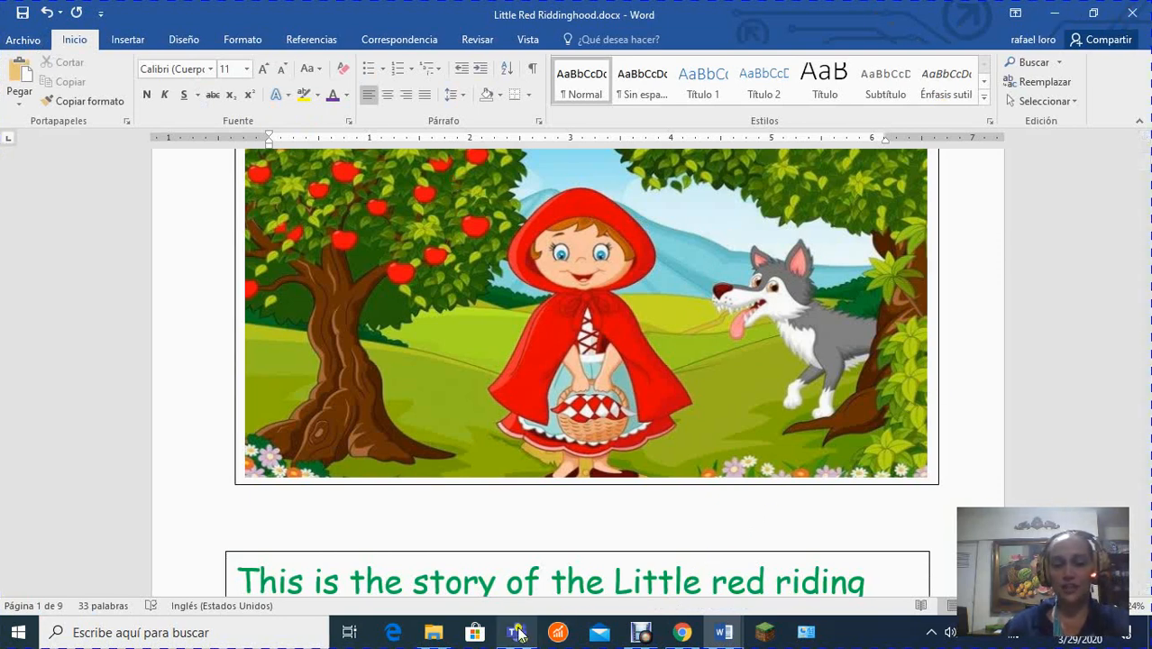
{"action": "mouse_move", "coordinate": [520, 634]}
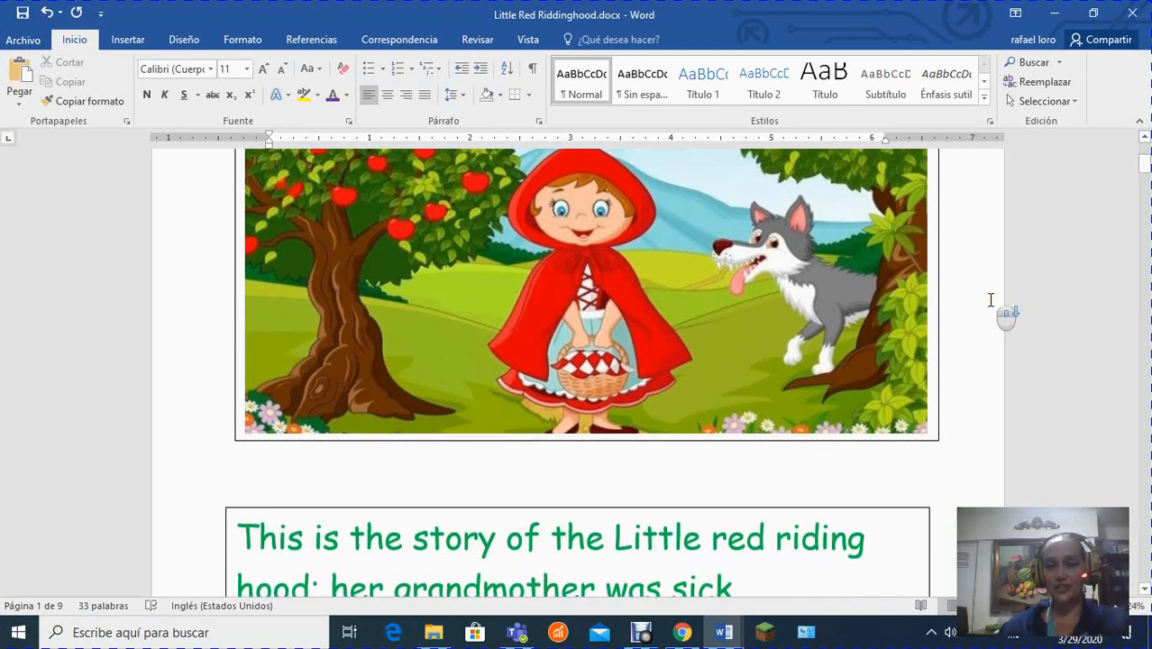
{"action": "scroll", "coordinate": [990, 299], "scroll_direction": "down", "scroll_amount": 1}
{"action": "scroll", "coordinate": [989, 300], "scroll_direction": "down", "scroll_amount": 3}
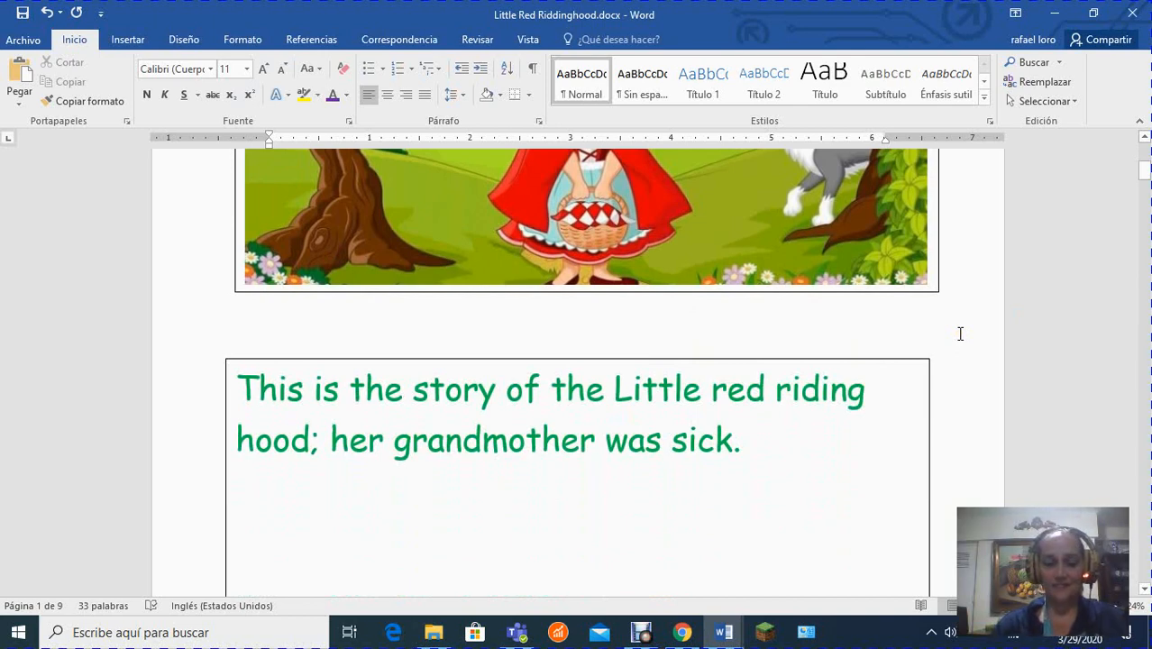
{"action": "key", "text": "alt"}
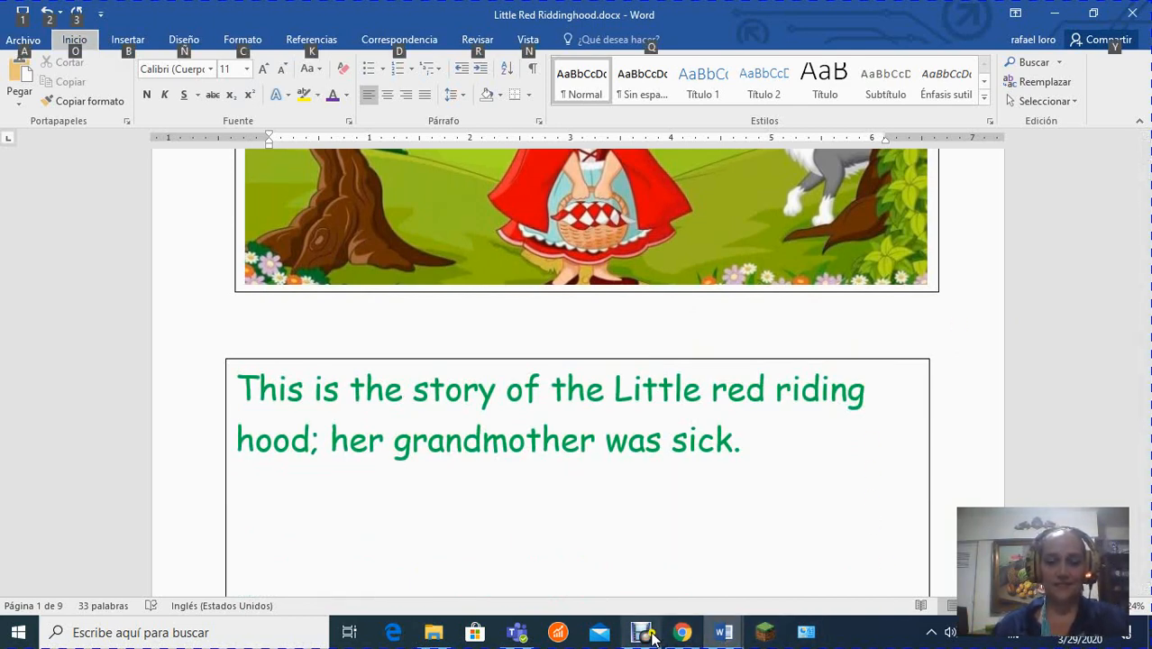
{"action": "mouse_move", "coordinate": [653, 637]}
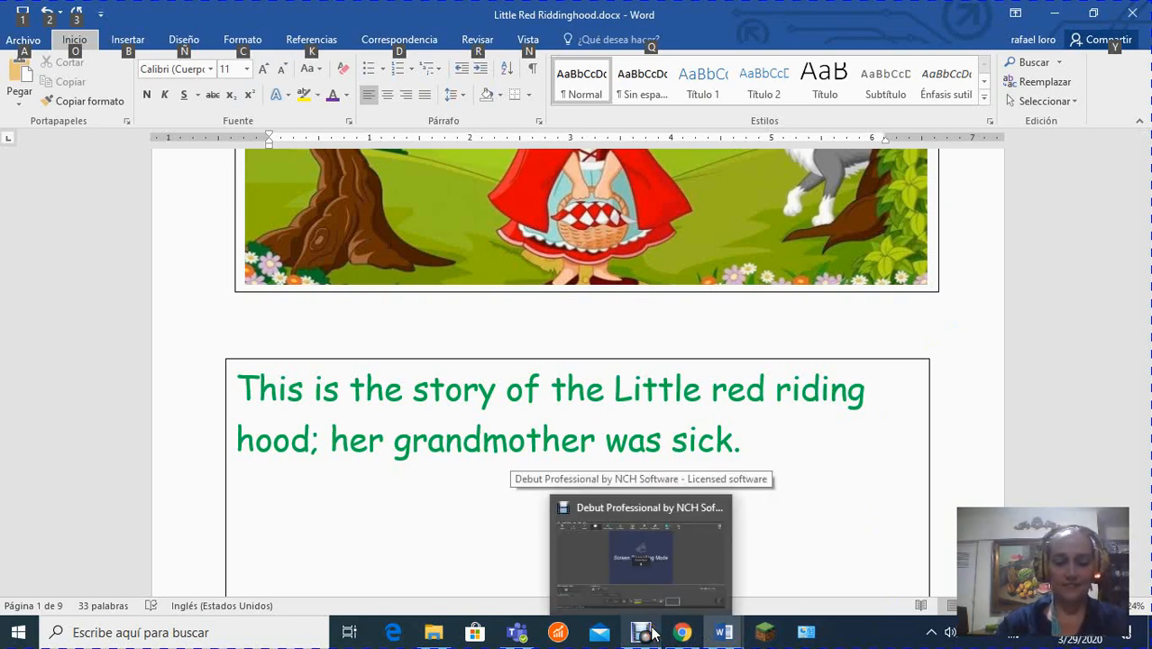